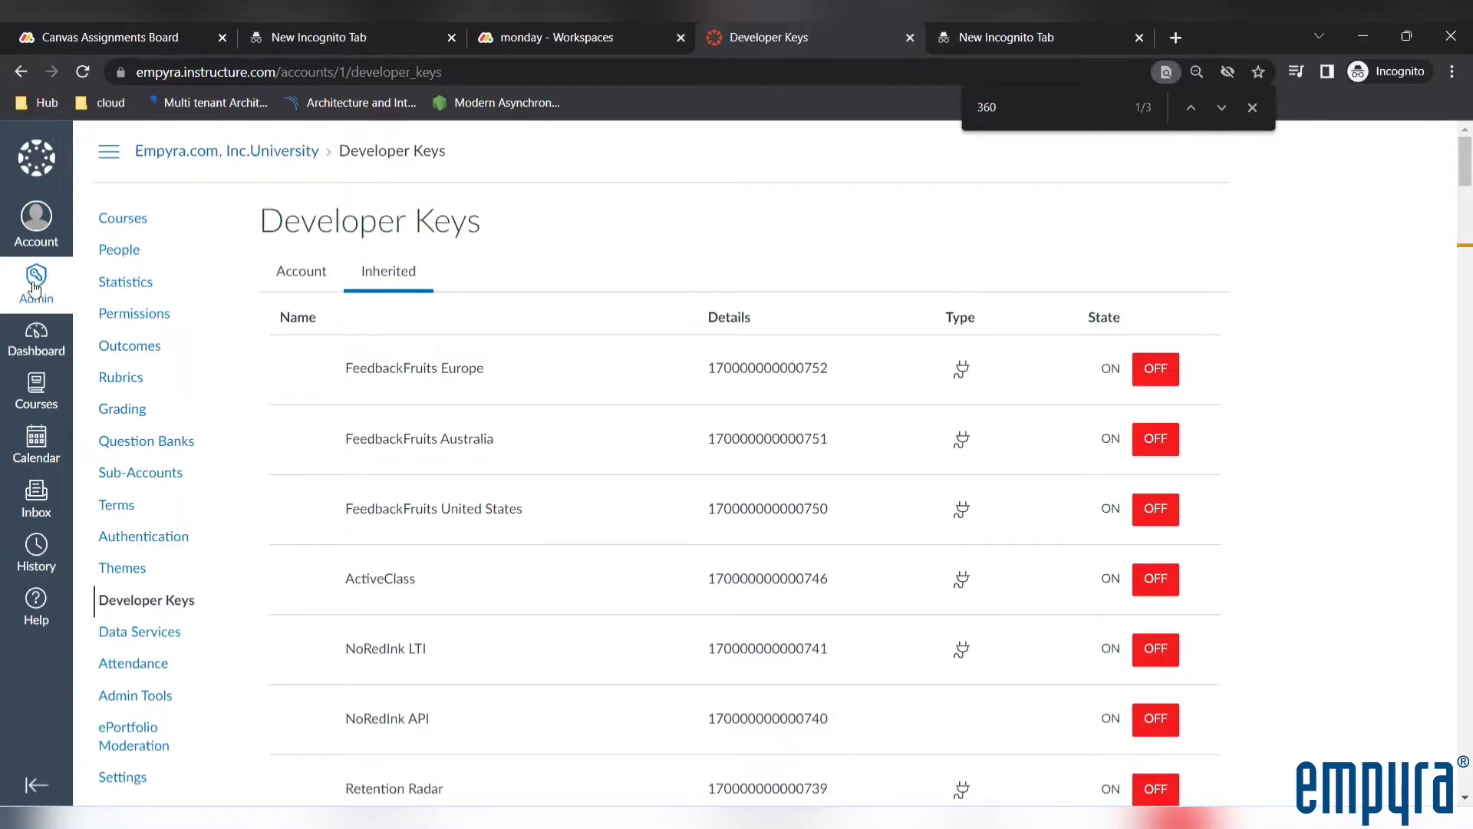
Open the inherited developer keys of the Empyra.com, Inc.University account from the list of all managed accounts
click(39, 285)
click(121, 267)
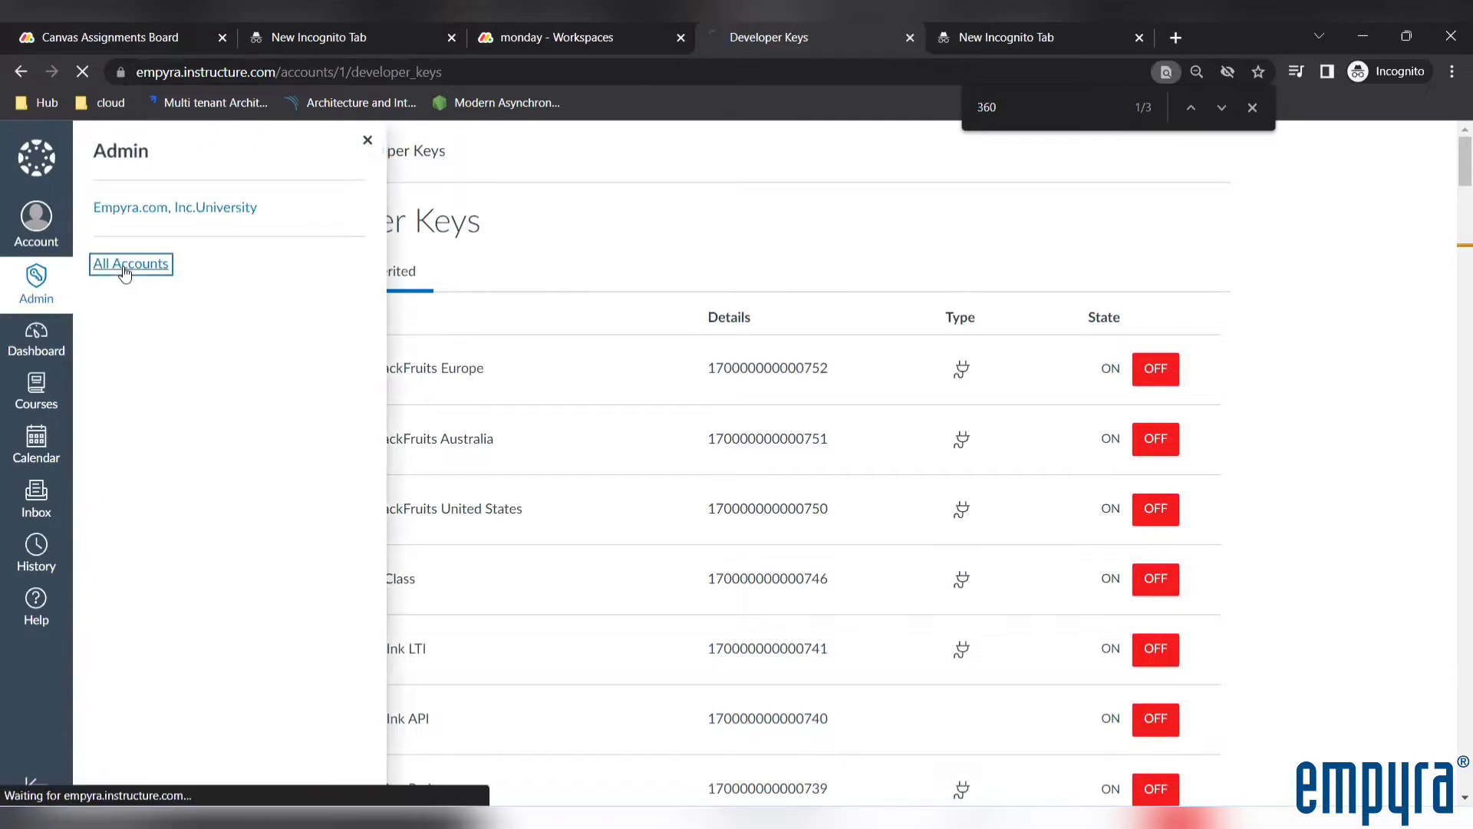
click(239, 265)
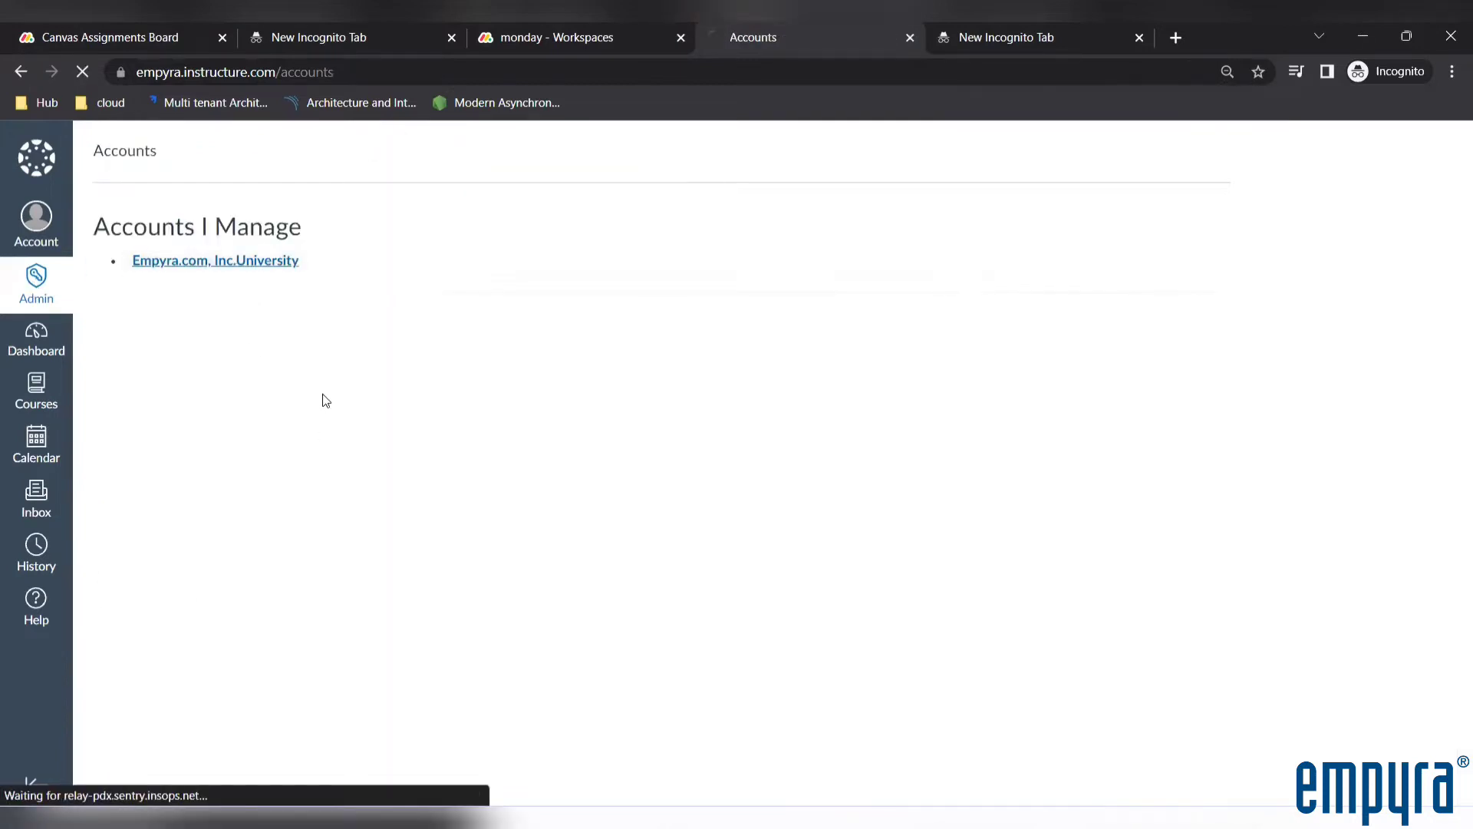
scroll(228, 537, down, 1)
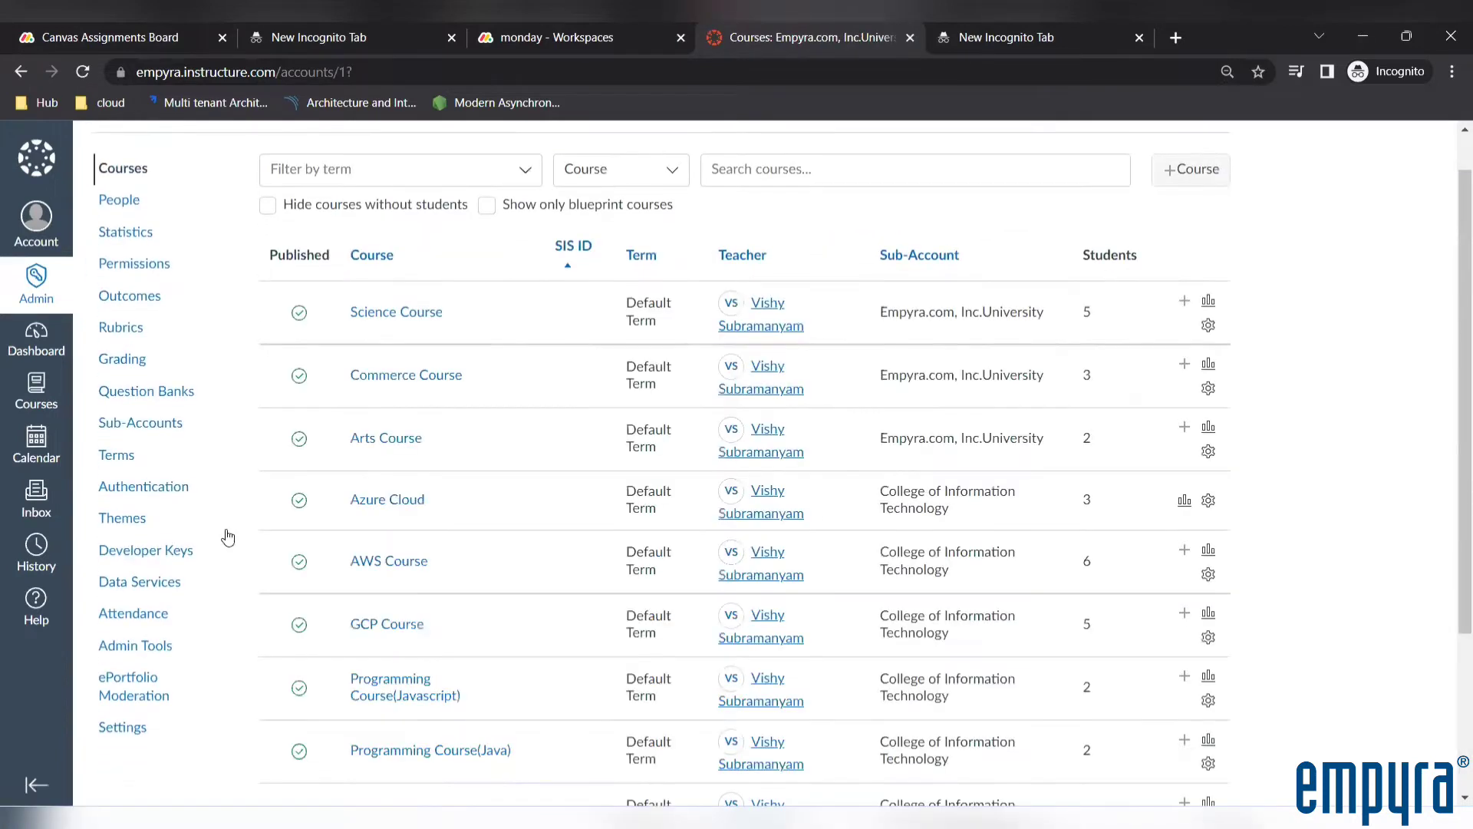
click(184, 550)
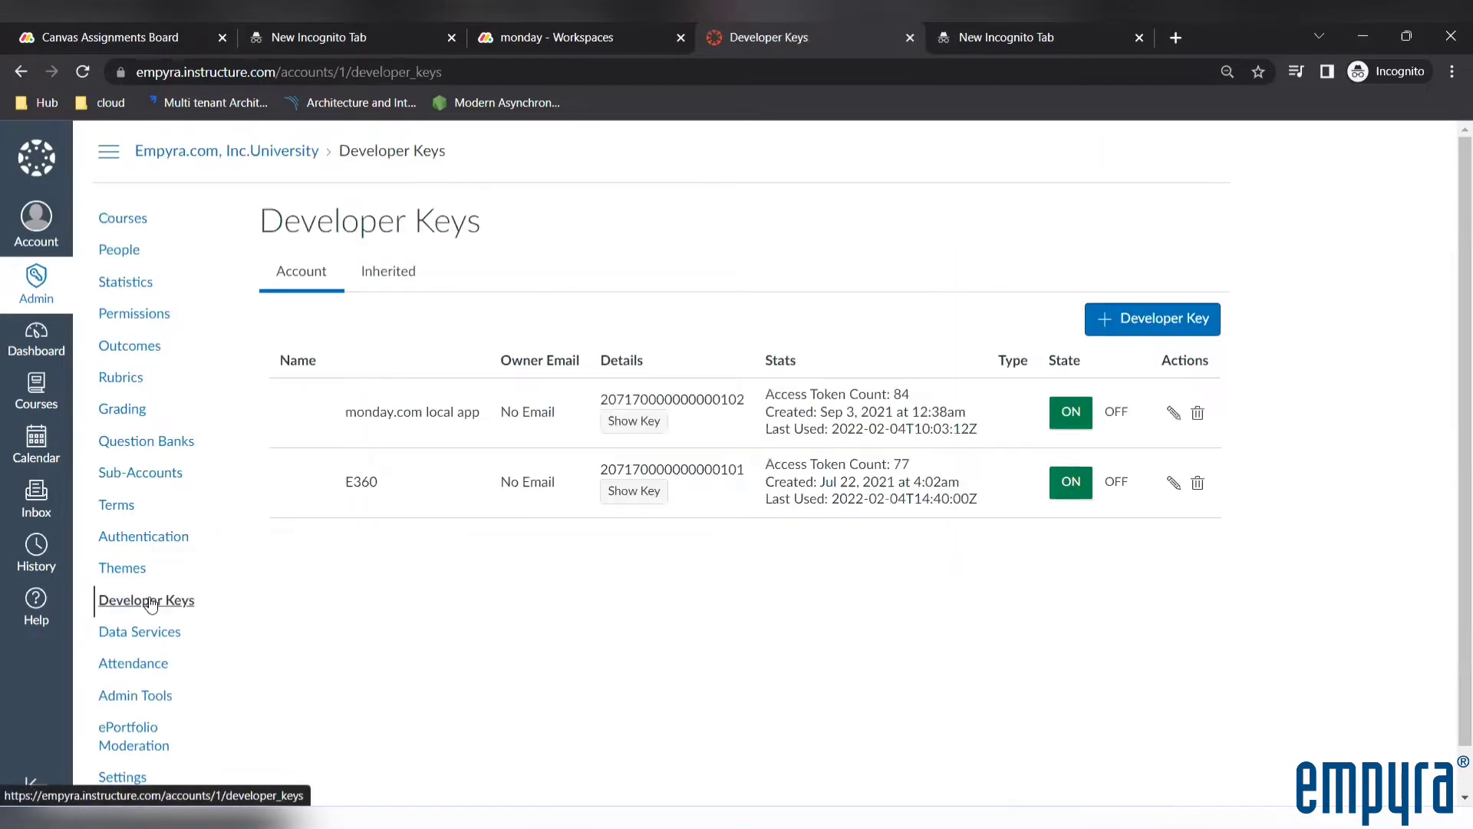
click(393, 283)
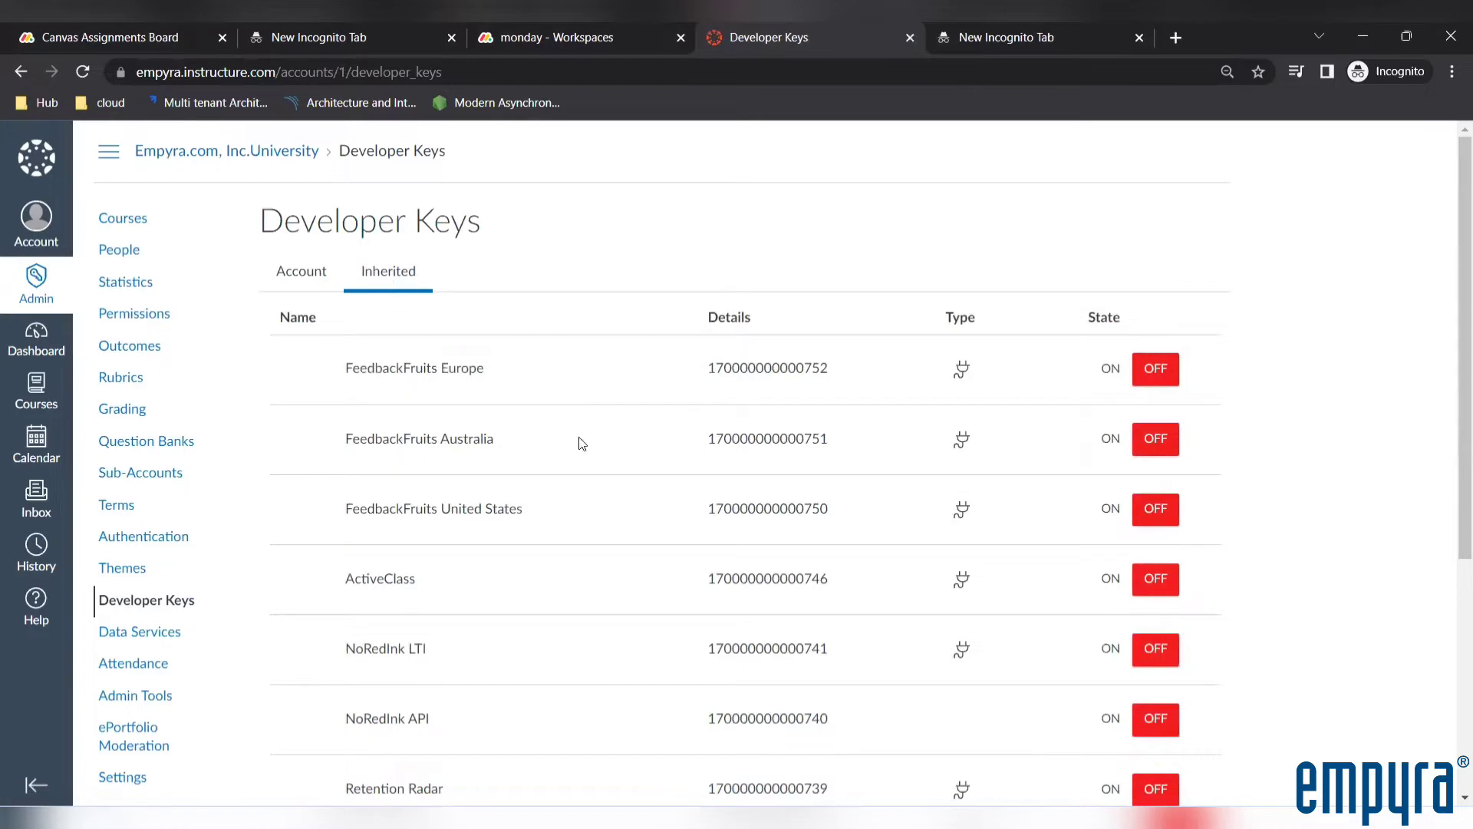
Load the remaining inherited developer keys and search the page for 360 to locate the e360 key
scroll(582, 443, down, 5)
click(756, 715)
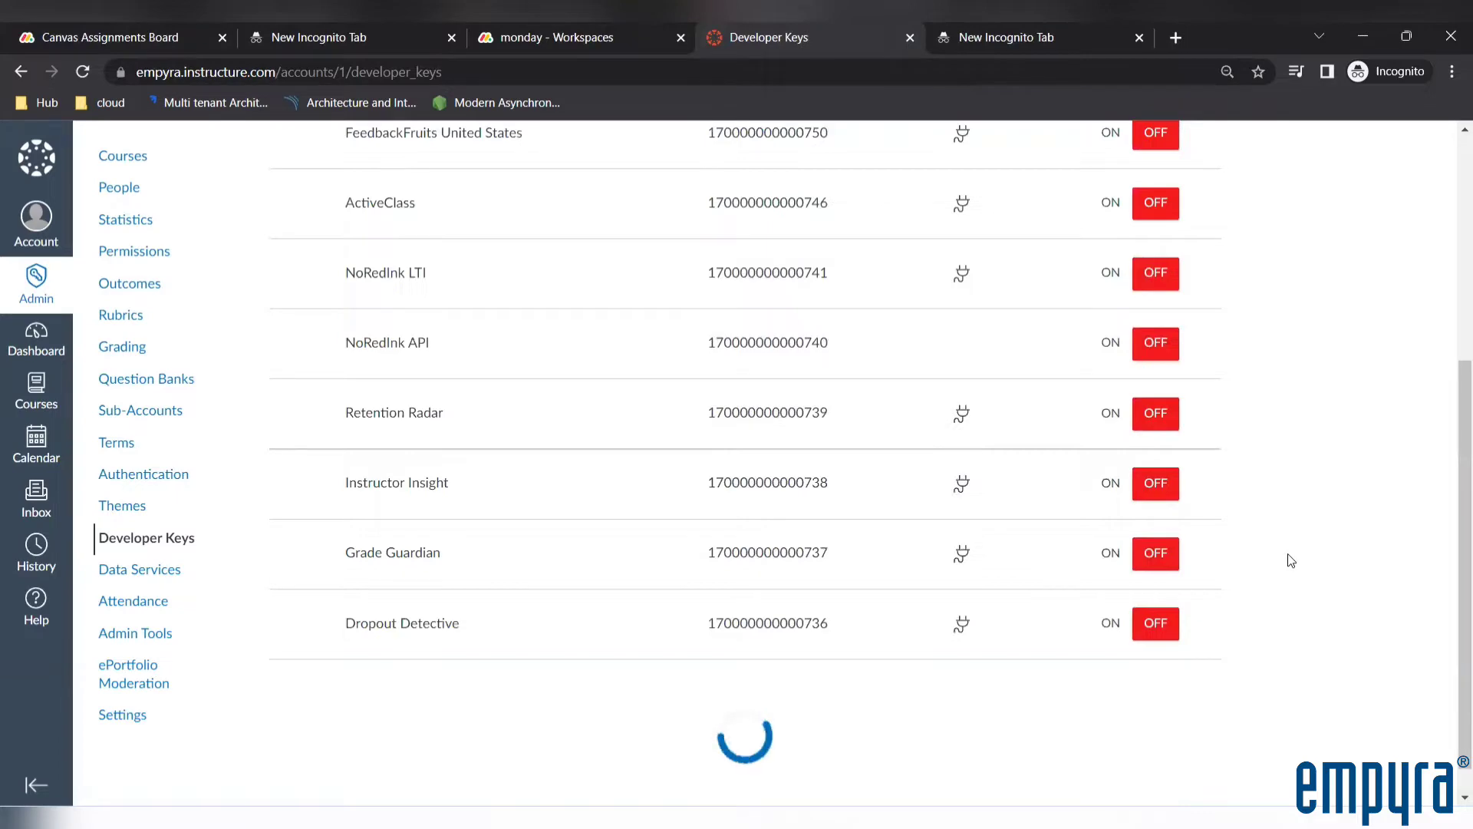
scroll(1288, 557, down, 1)
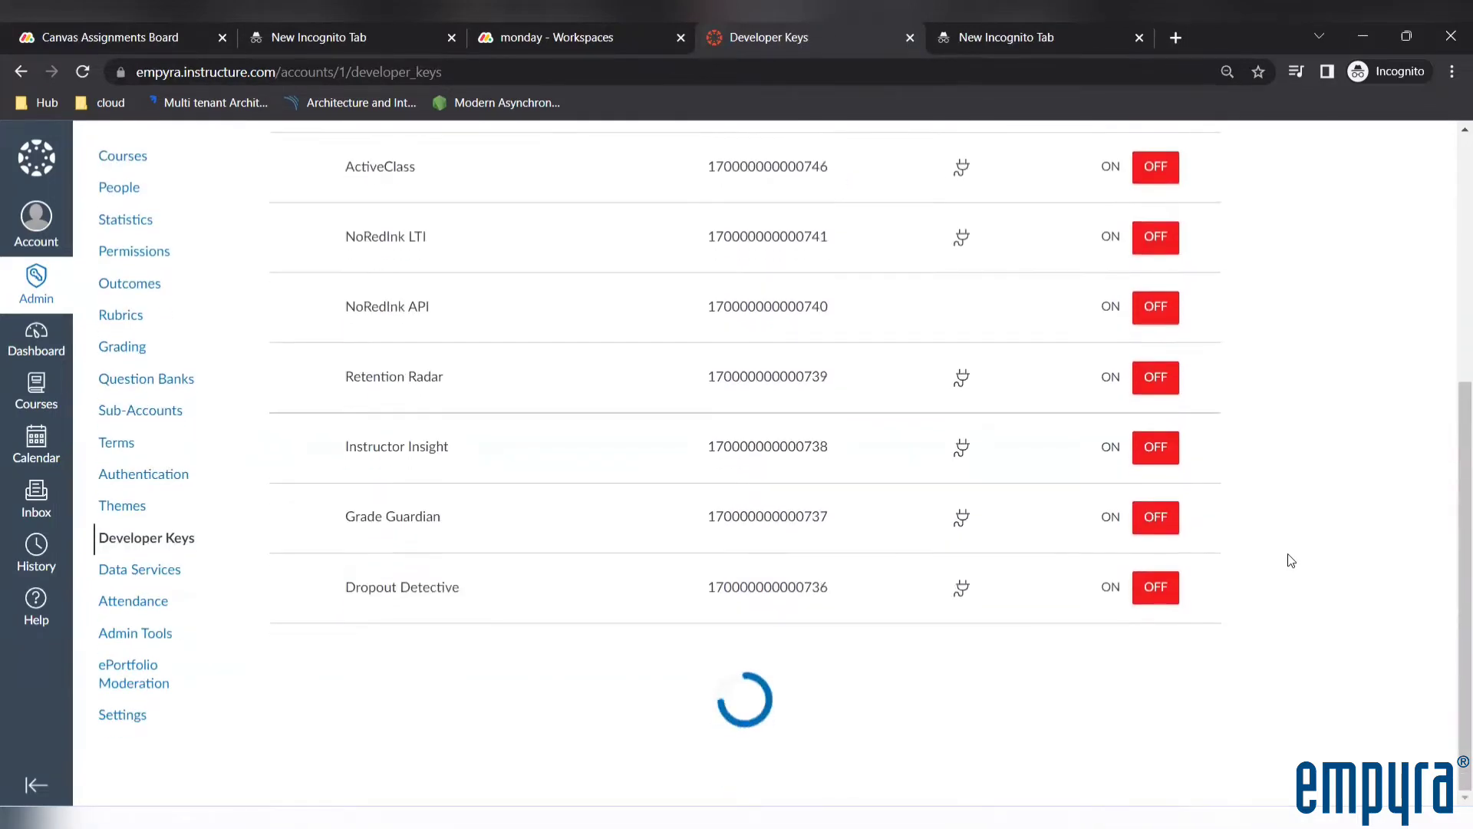
scroll(1292, 560, up, 12)
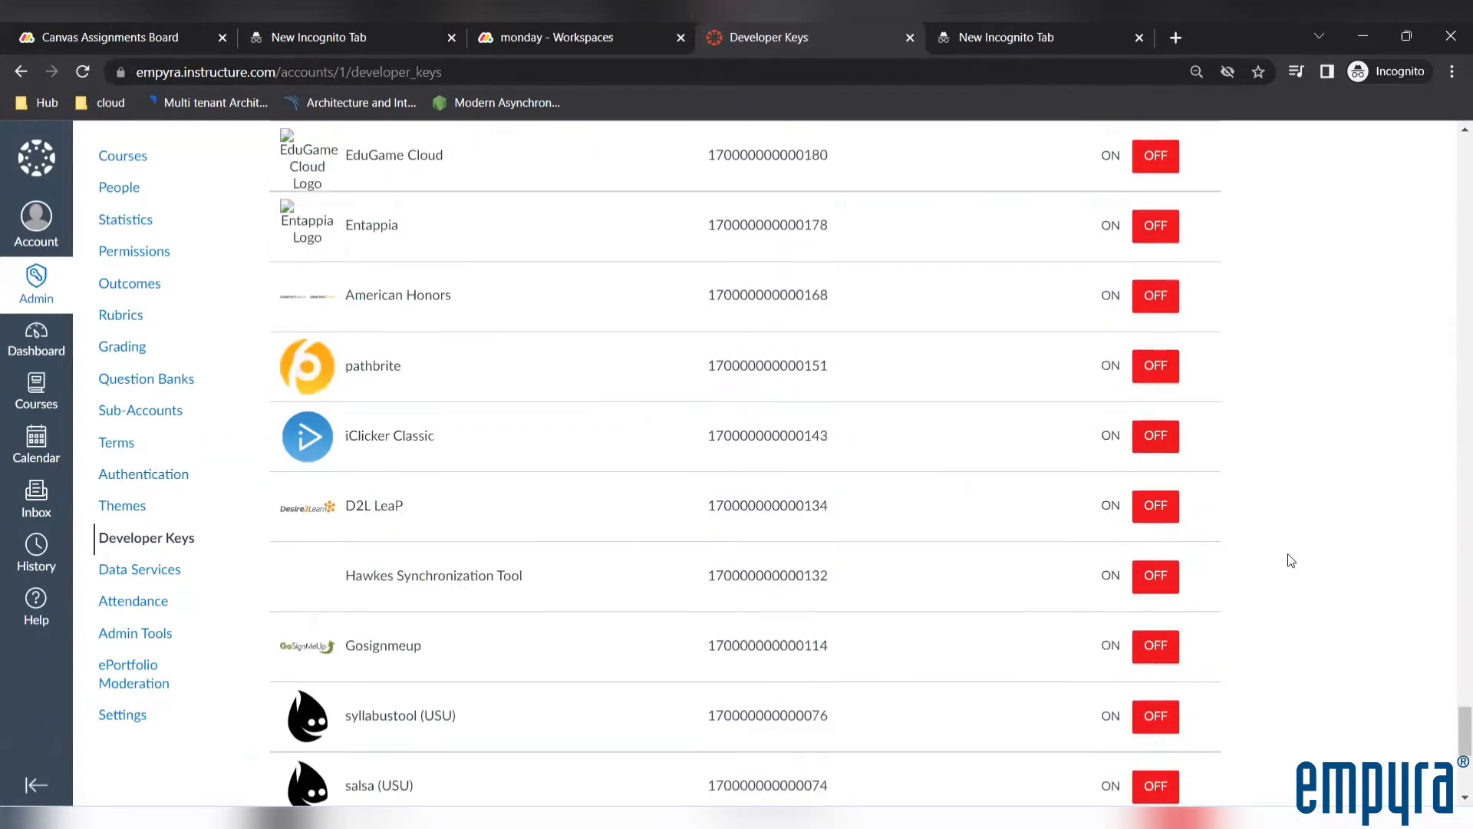
scroll(1291, 560, up, 6)
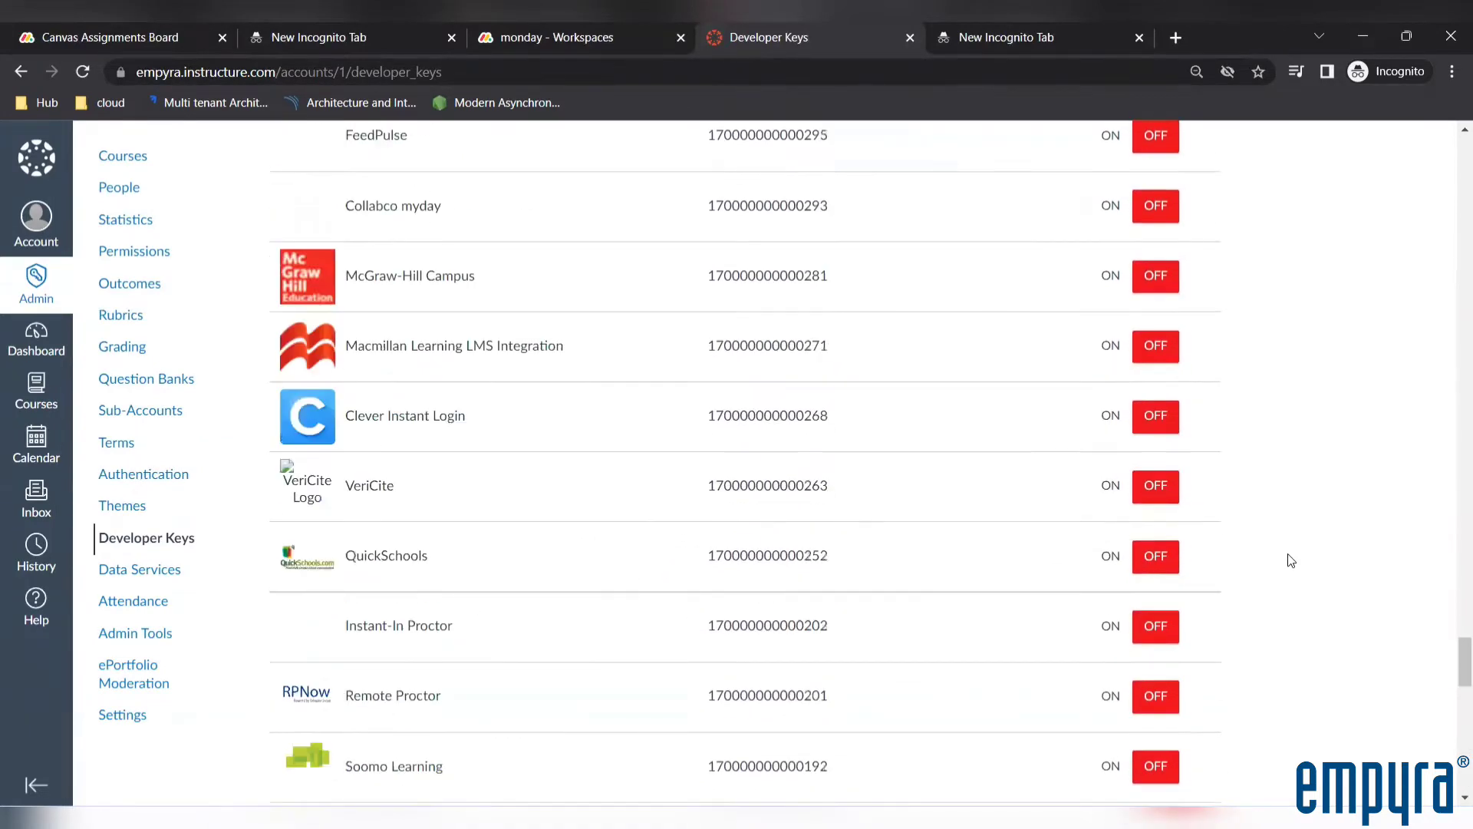
key(ctrl+f)
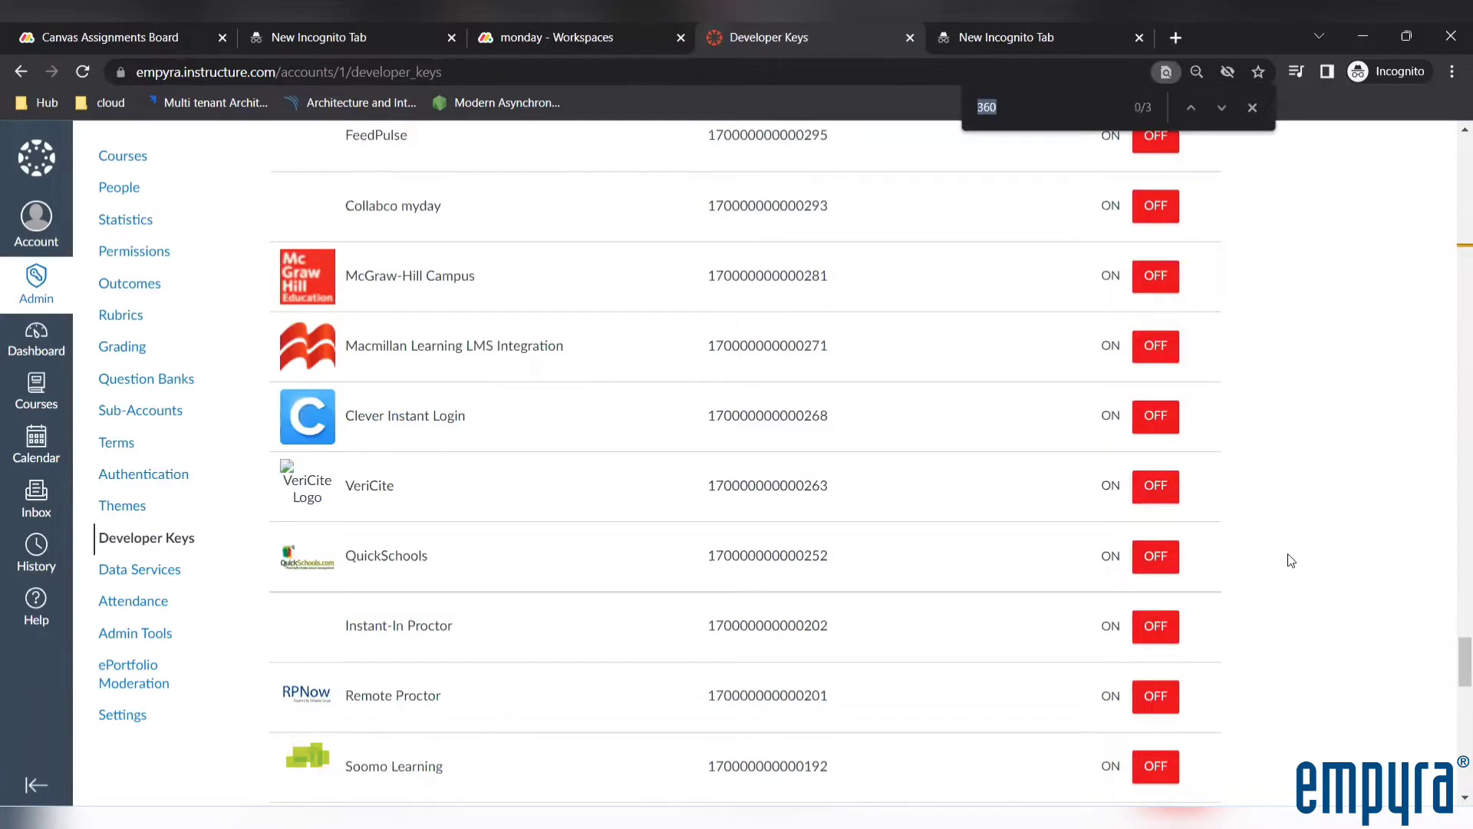
key(Return)
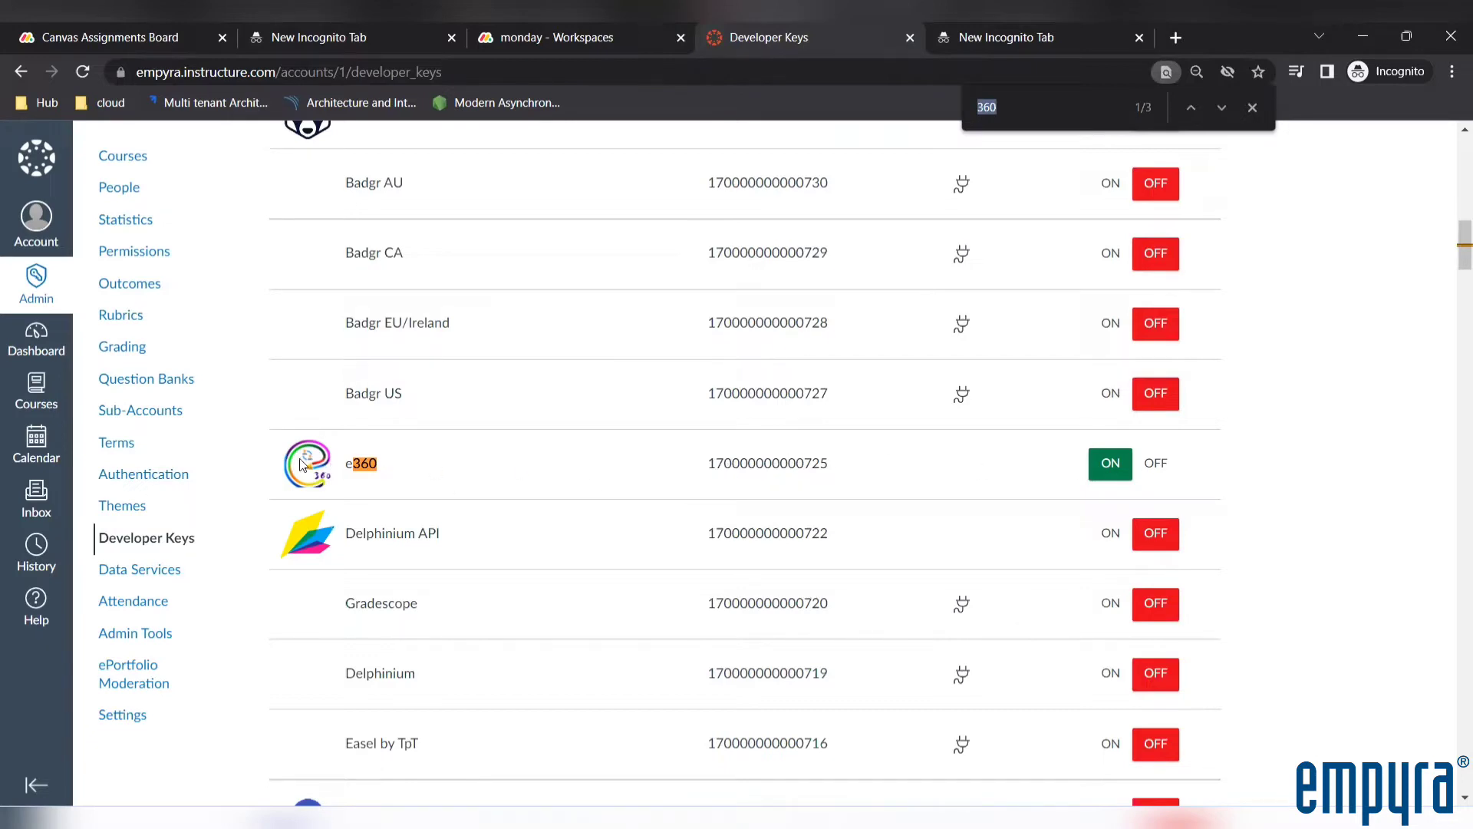
click(146, 71)
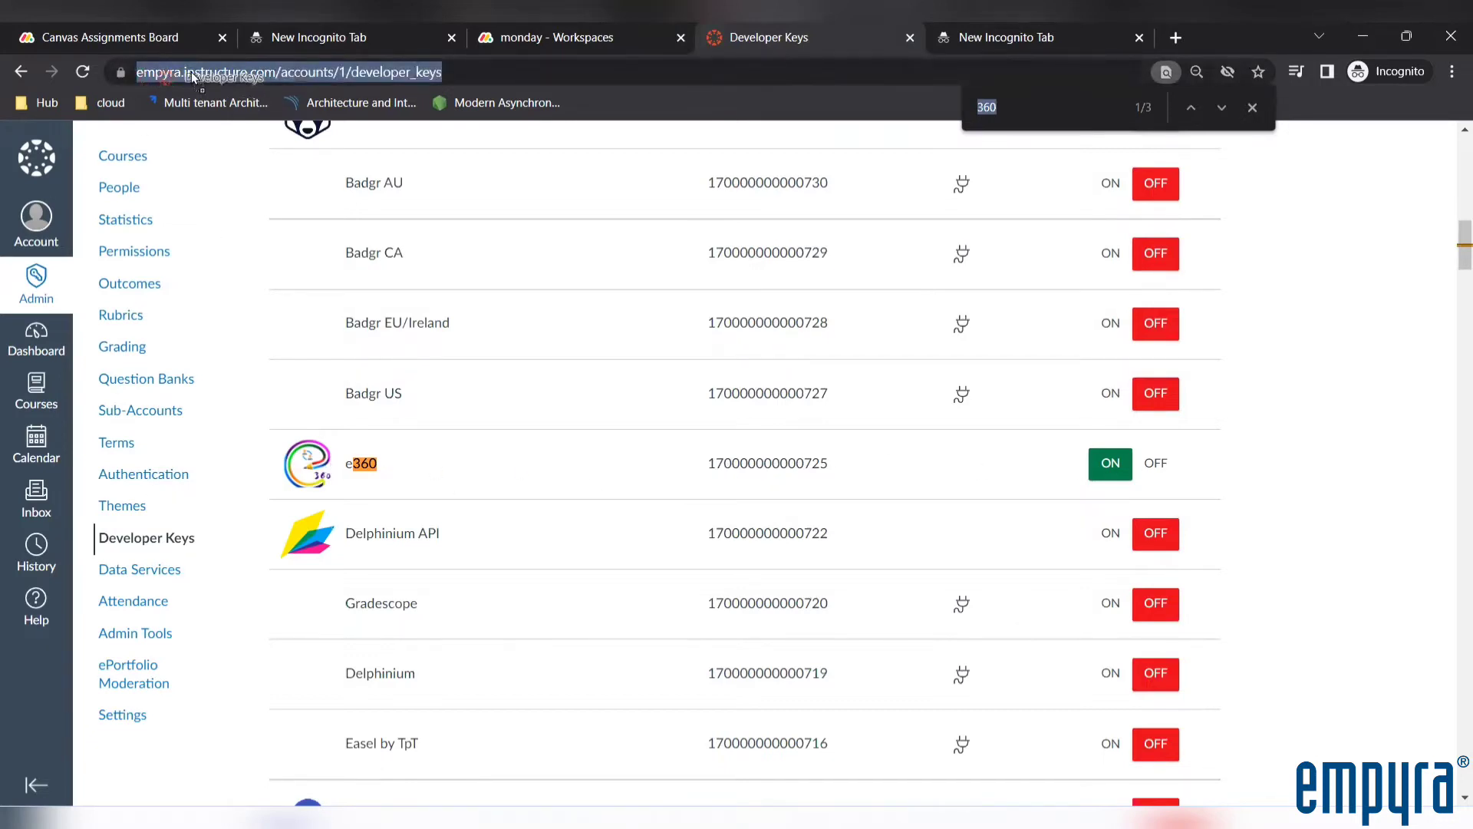
click(245, 72)
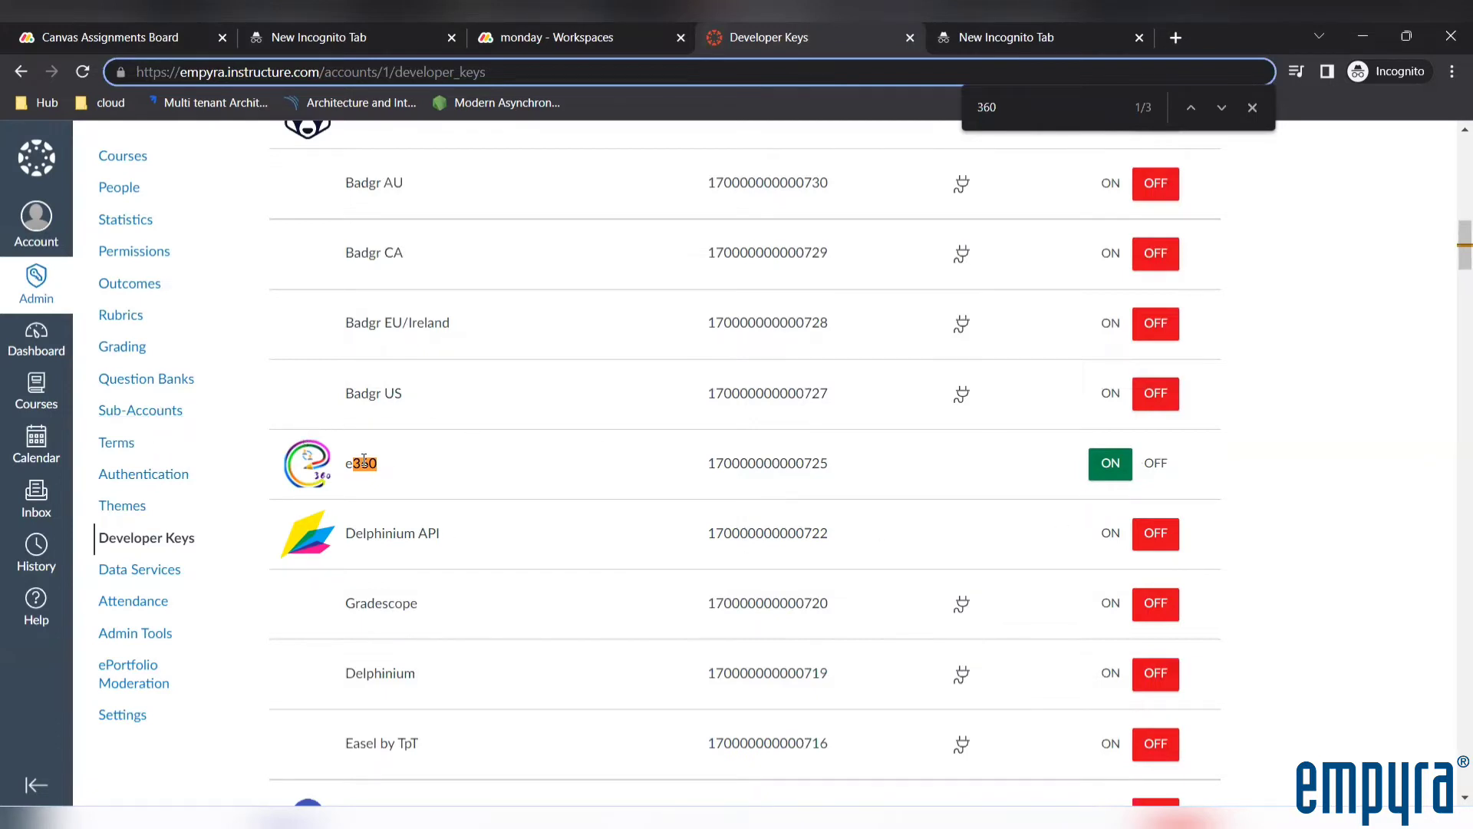
Switch to monday.com, search the apps marketplace for 360, and open the E360 app by Empyra.com, Inc
click(498, 36)
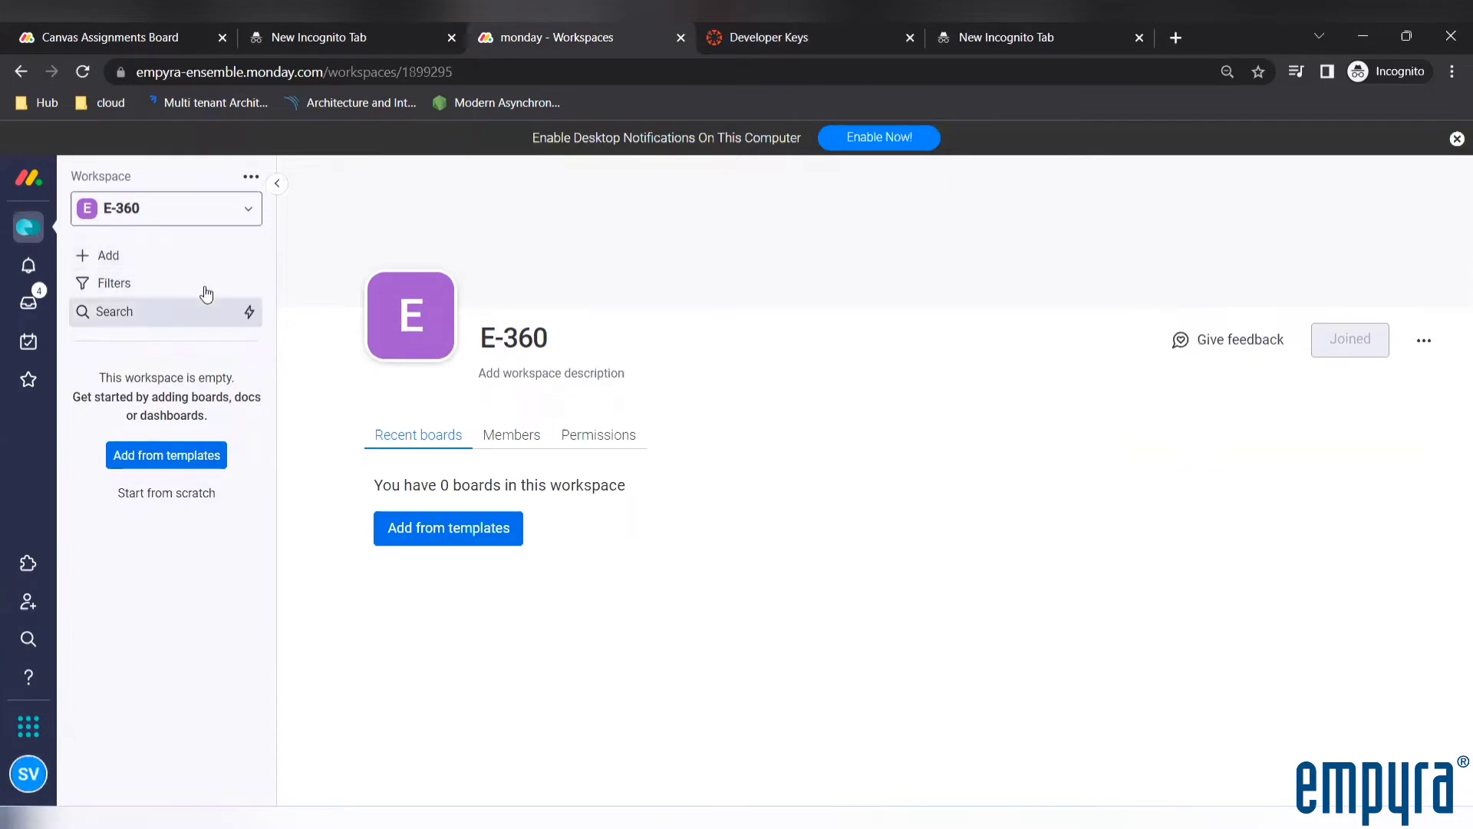
click(31, 775)
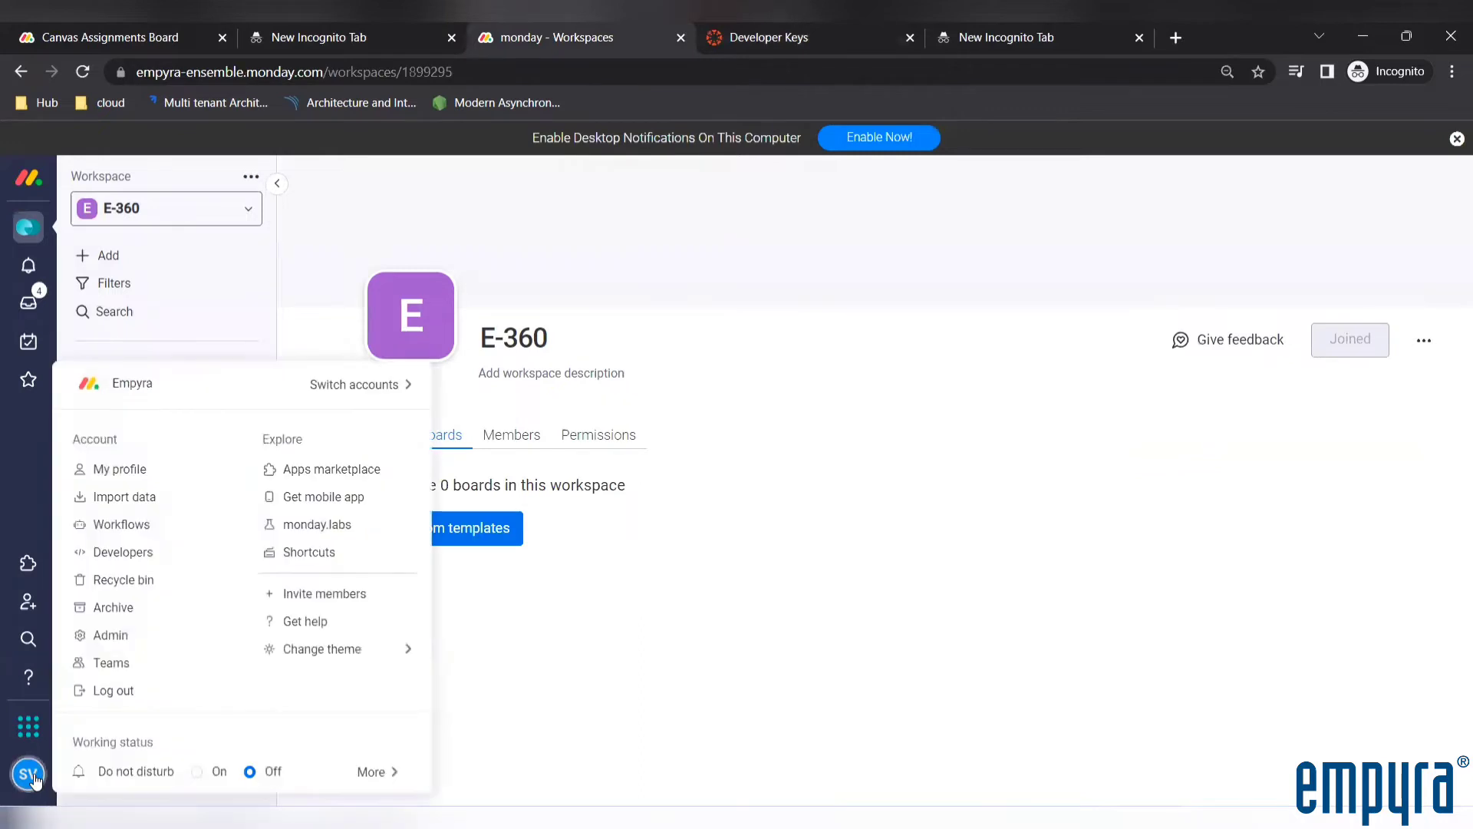
click(330, 470)
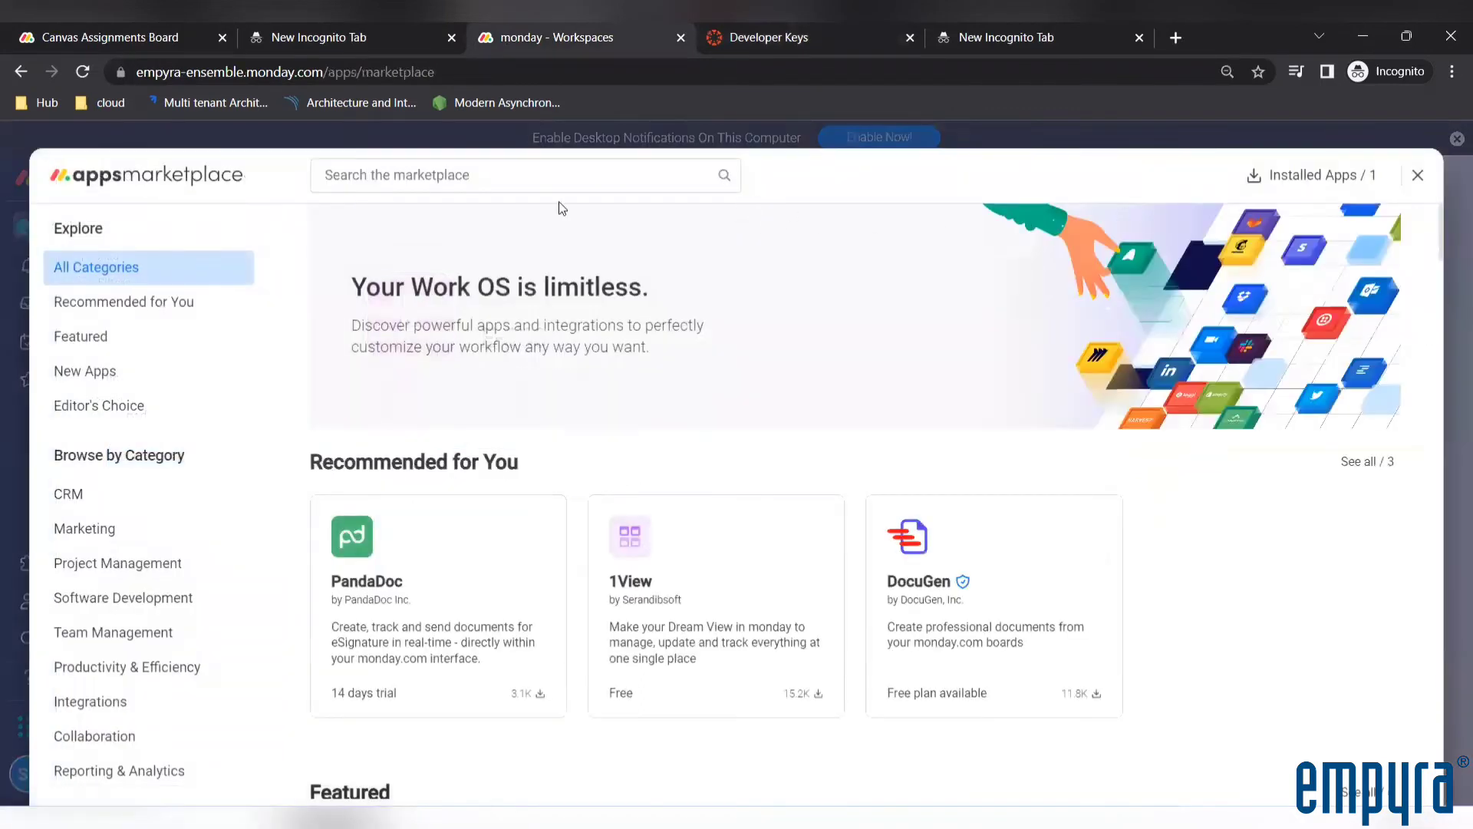
click(421, 175)
text(360)
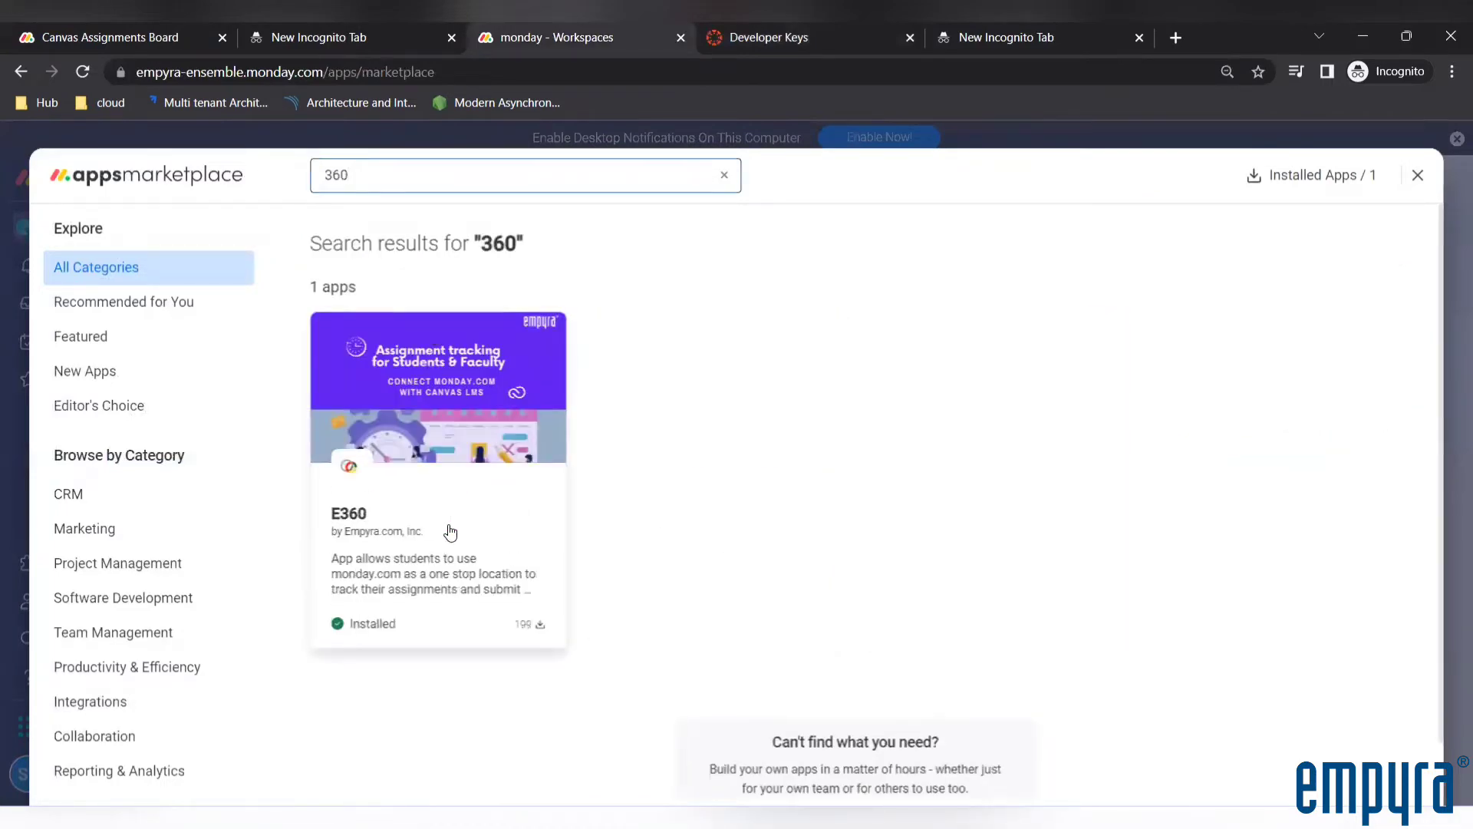
click(450, 531)
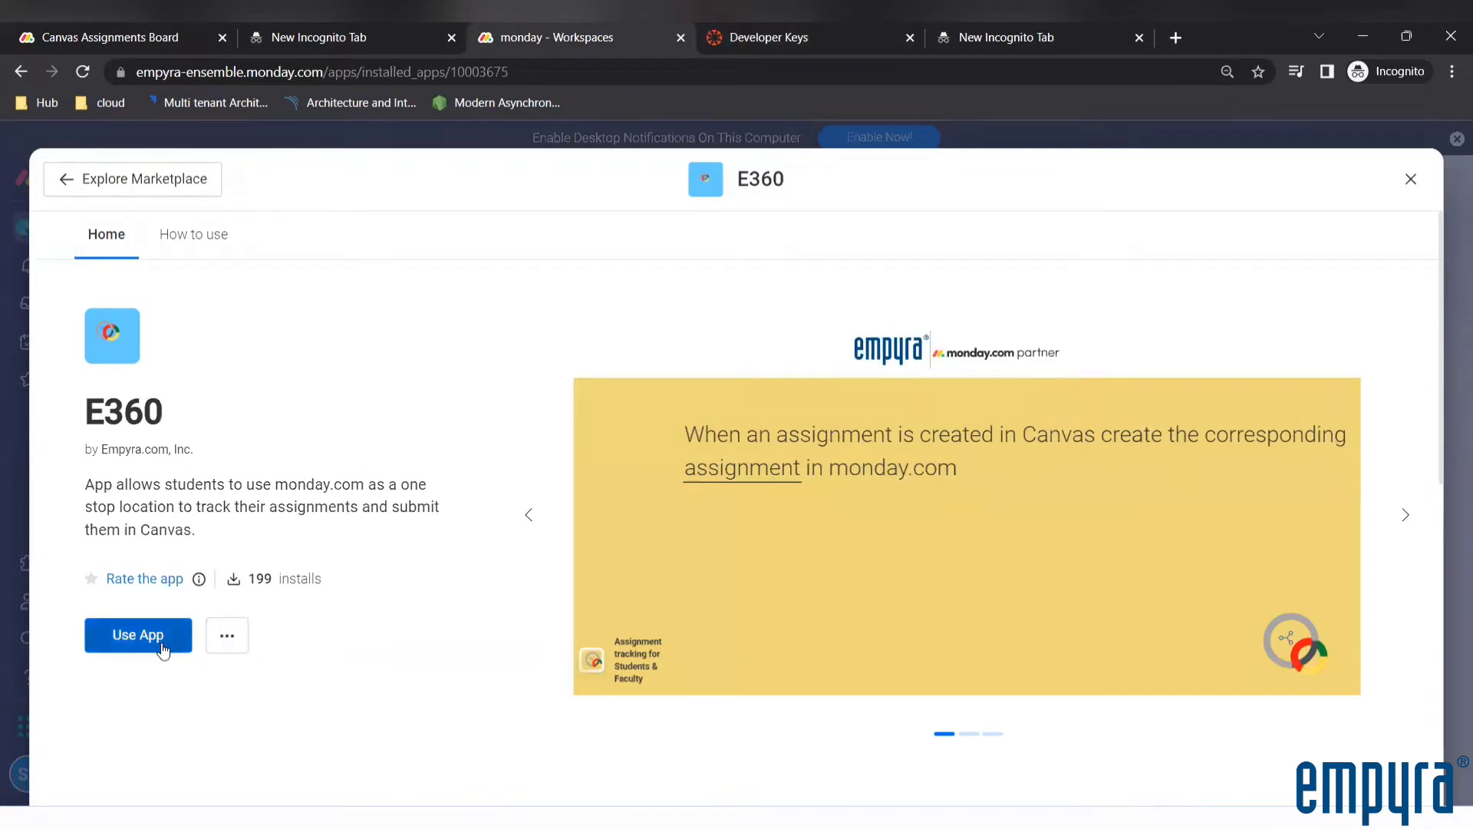
Add the E360 app's workspace template feature to the E-360 workspace
scroll(297, 331, down, 4)
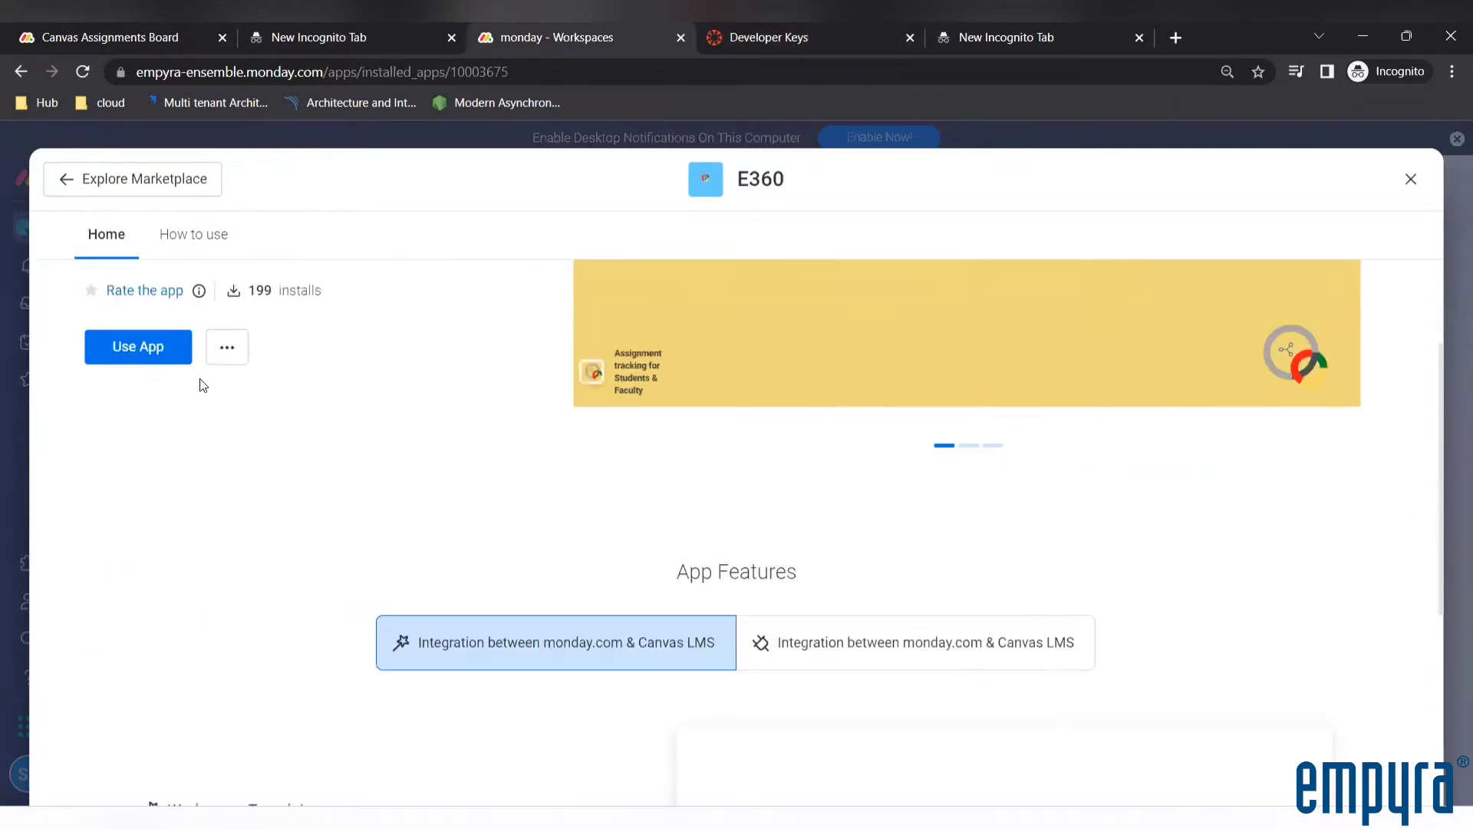
scroll(120, 344, down, 1)
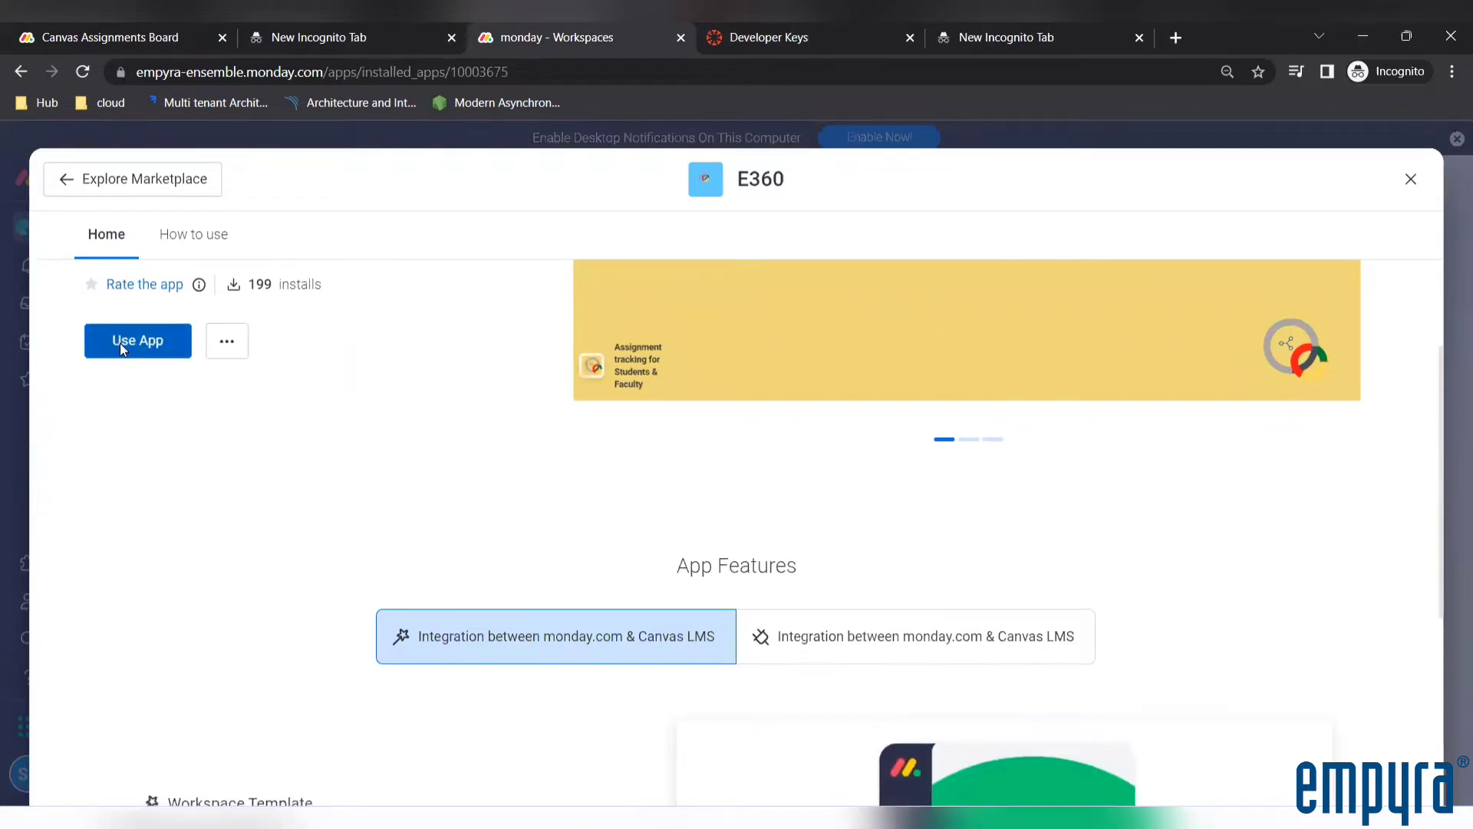
click(120, 343)
click(247, 631)
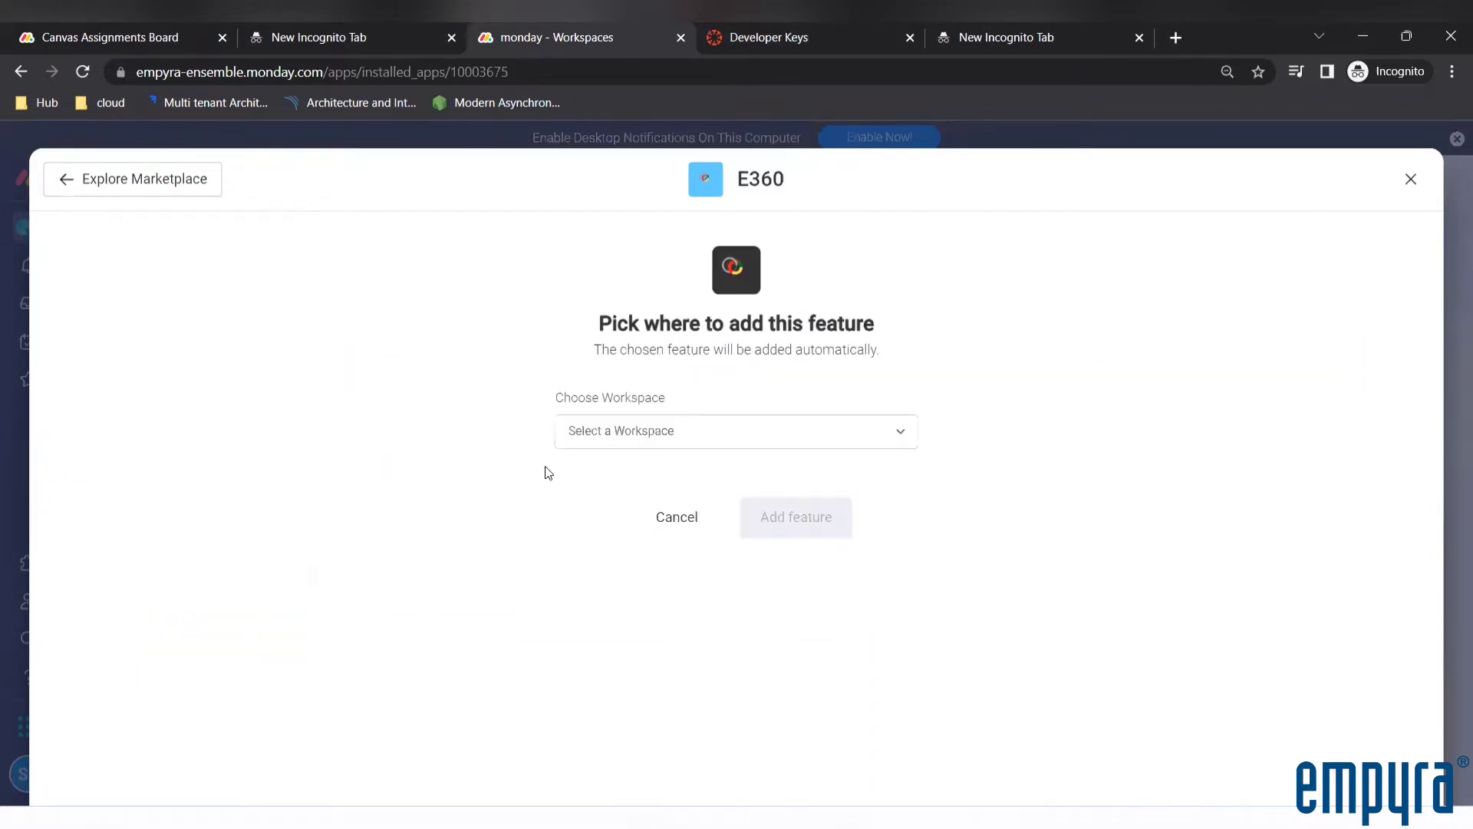
click(591, 436)
click(594, 498)
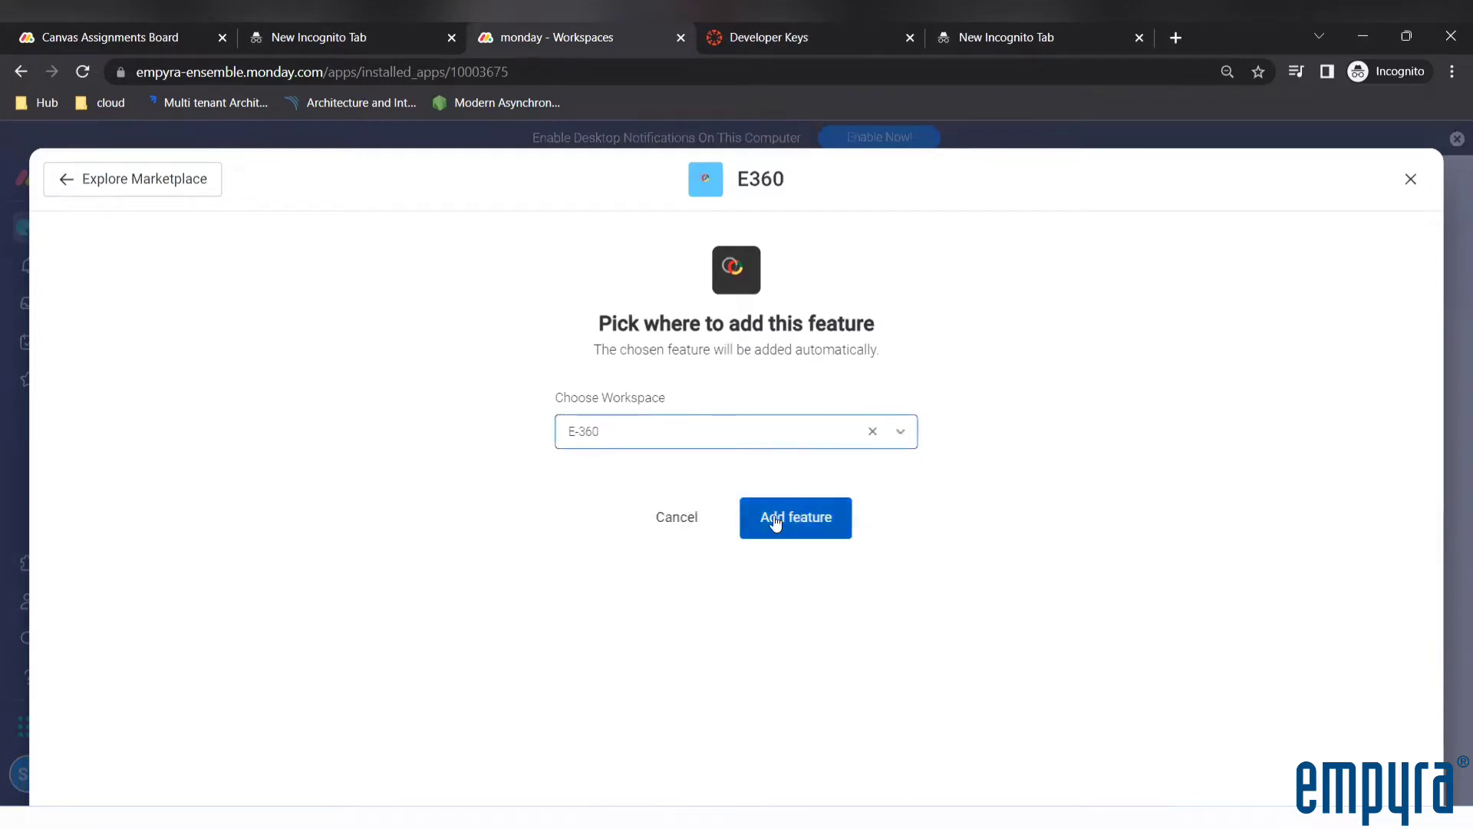
click(814, 522)
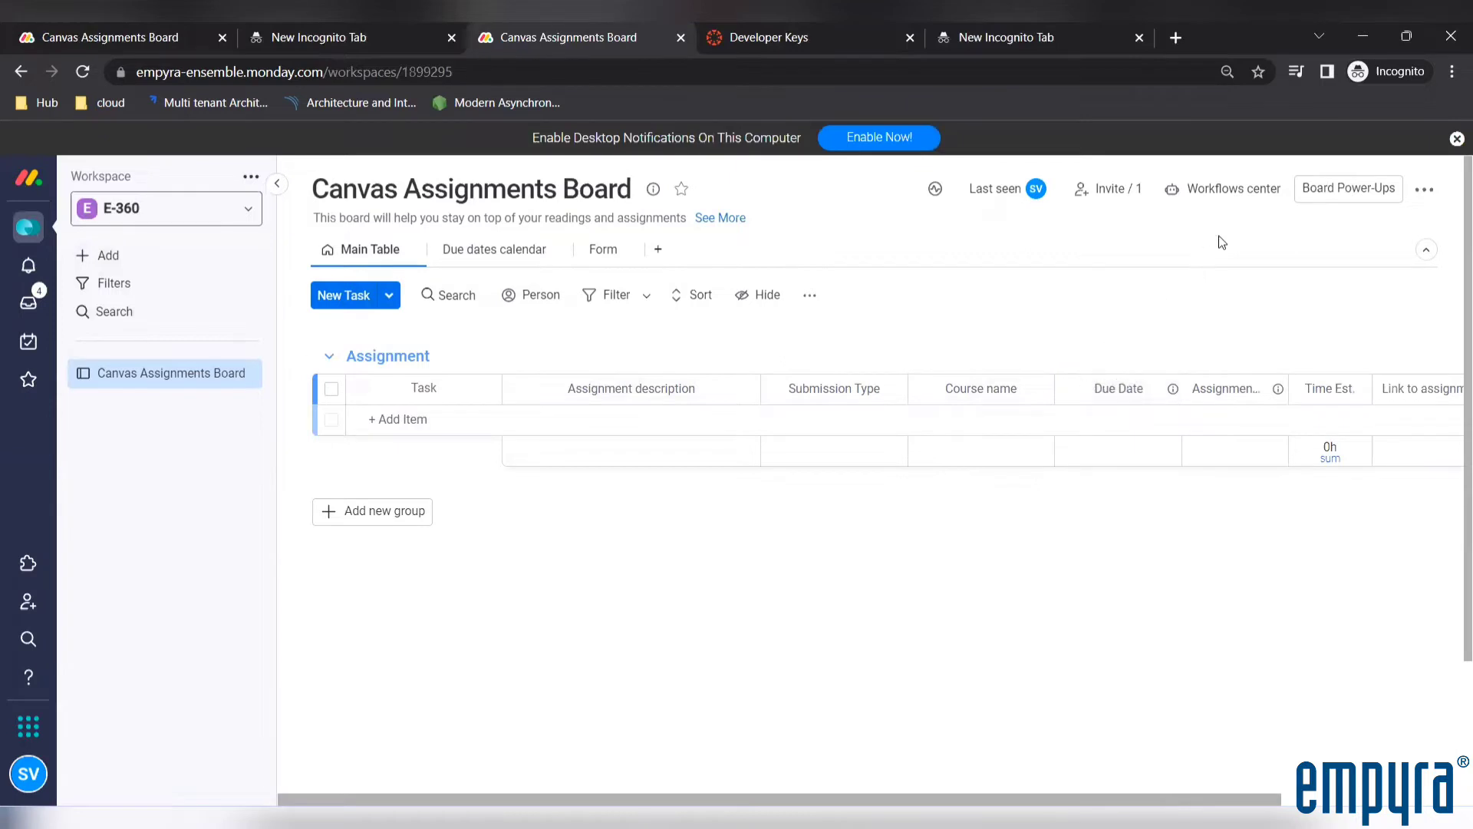
Examine the available apps and integrations and the active workflows in the Canvas Assignments Board's workflows center
click(1423, 190)
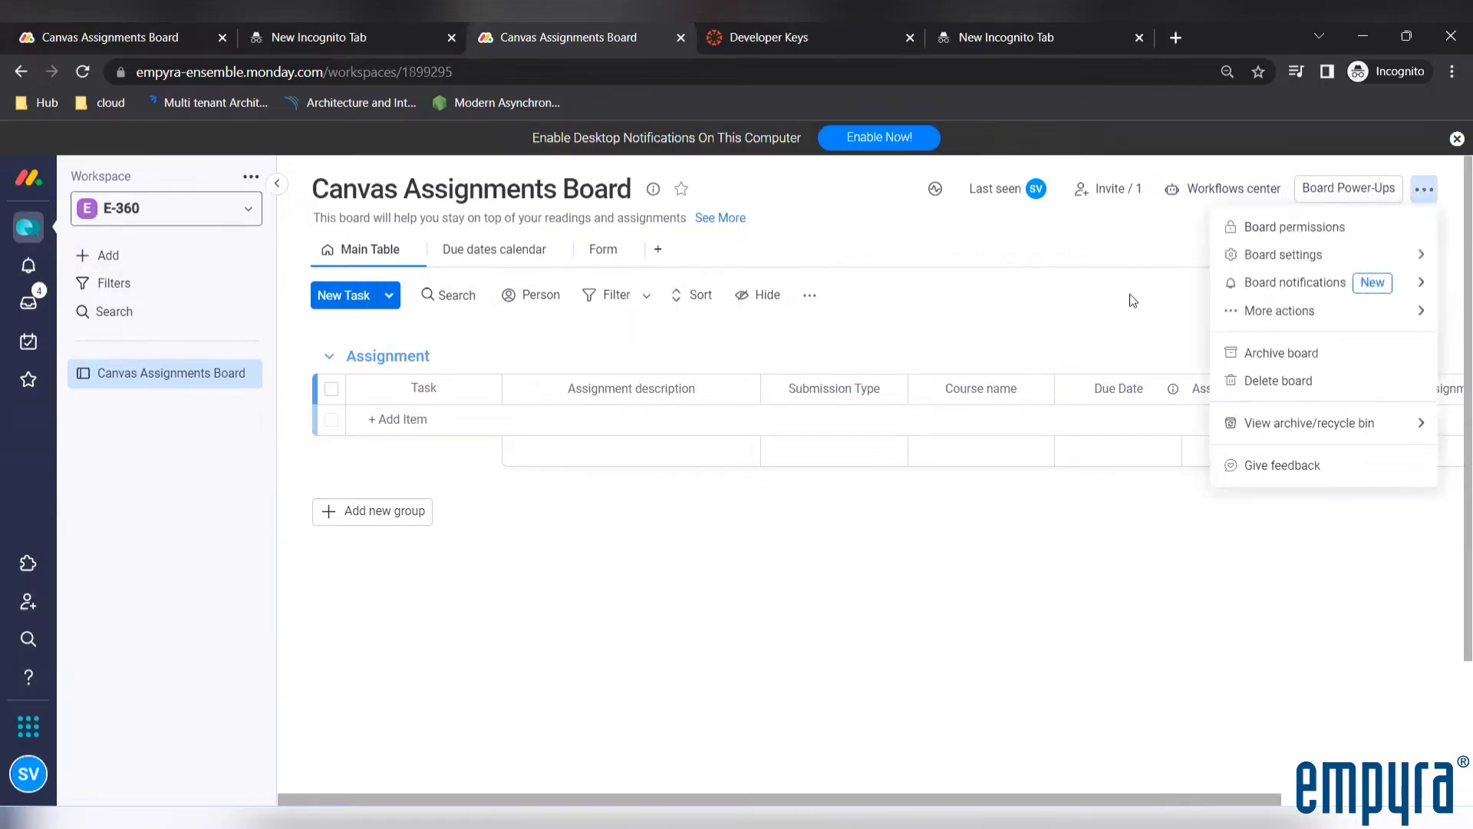
click(1107, 228)
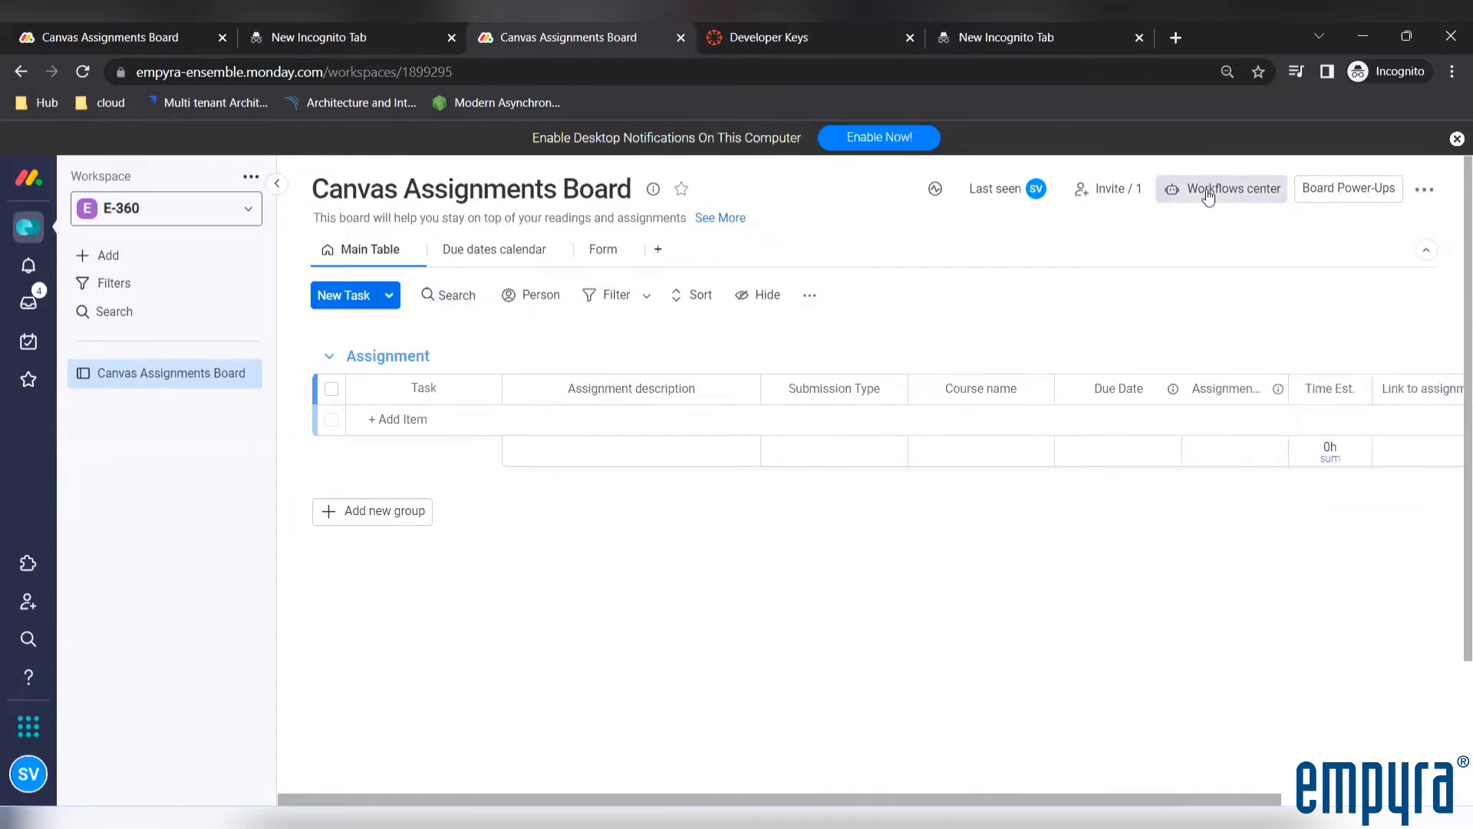
click(1208, 197)
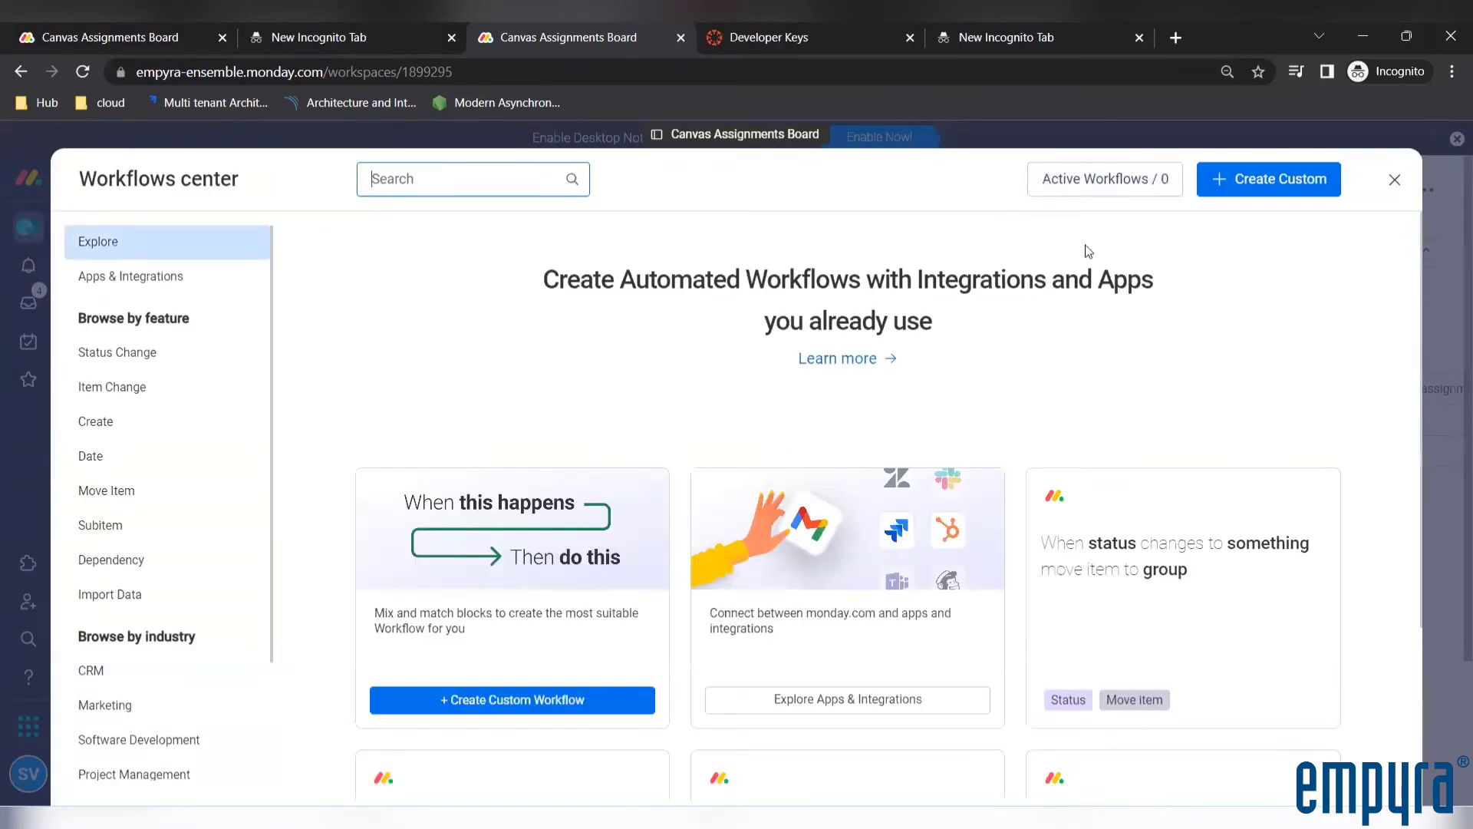
click(147, 276)
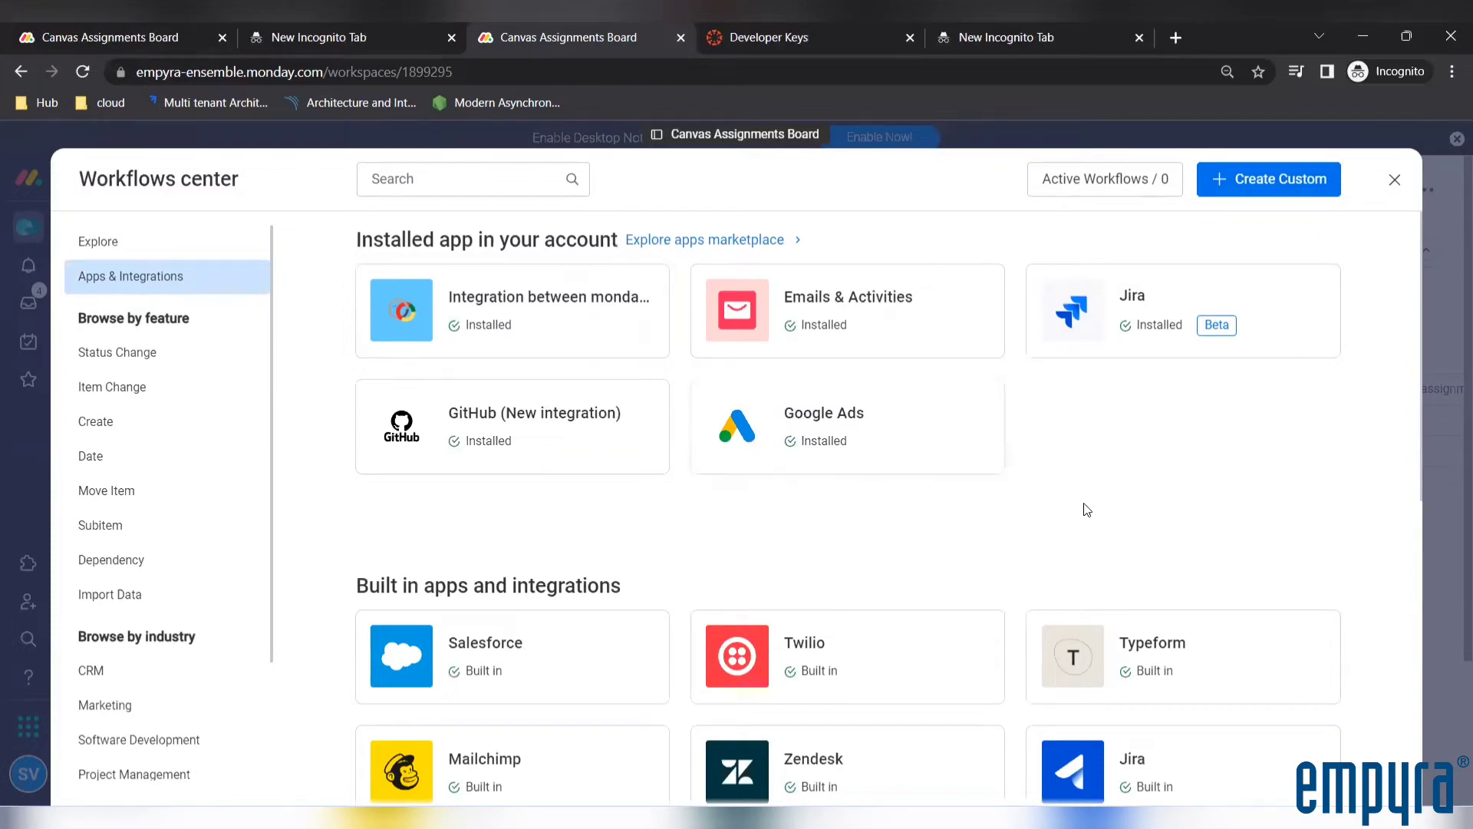
scroll(1084, 508, down, 4)
scroll(1087, 510, down, 1)
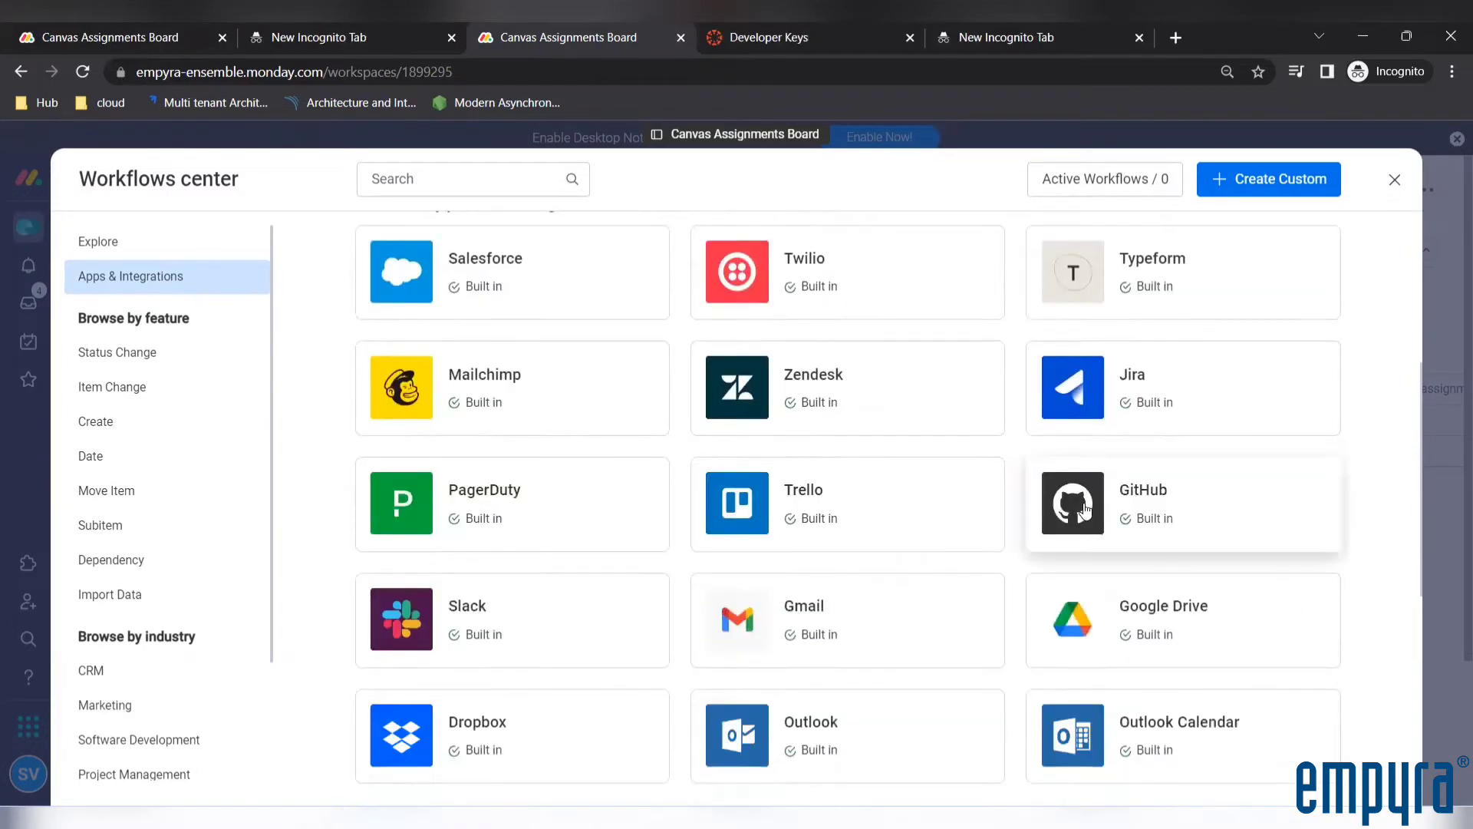
scroll(1084, 508, up, 5)
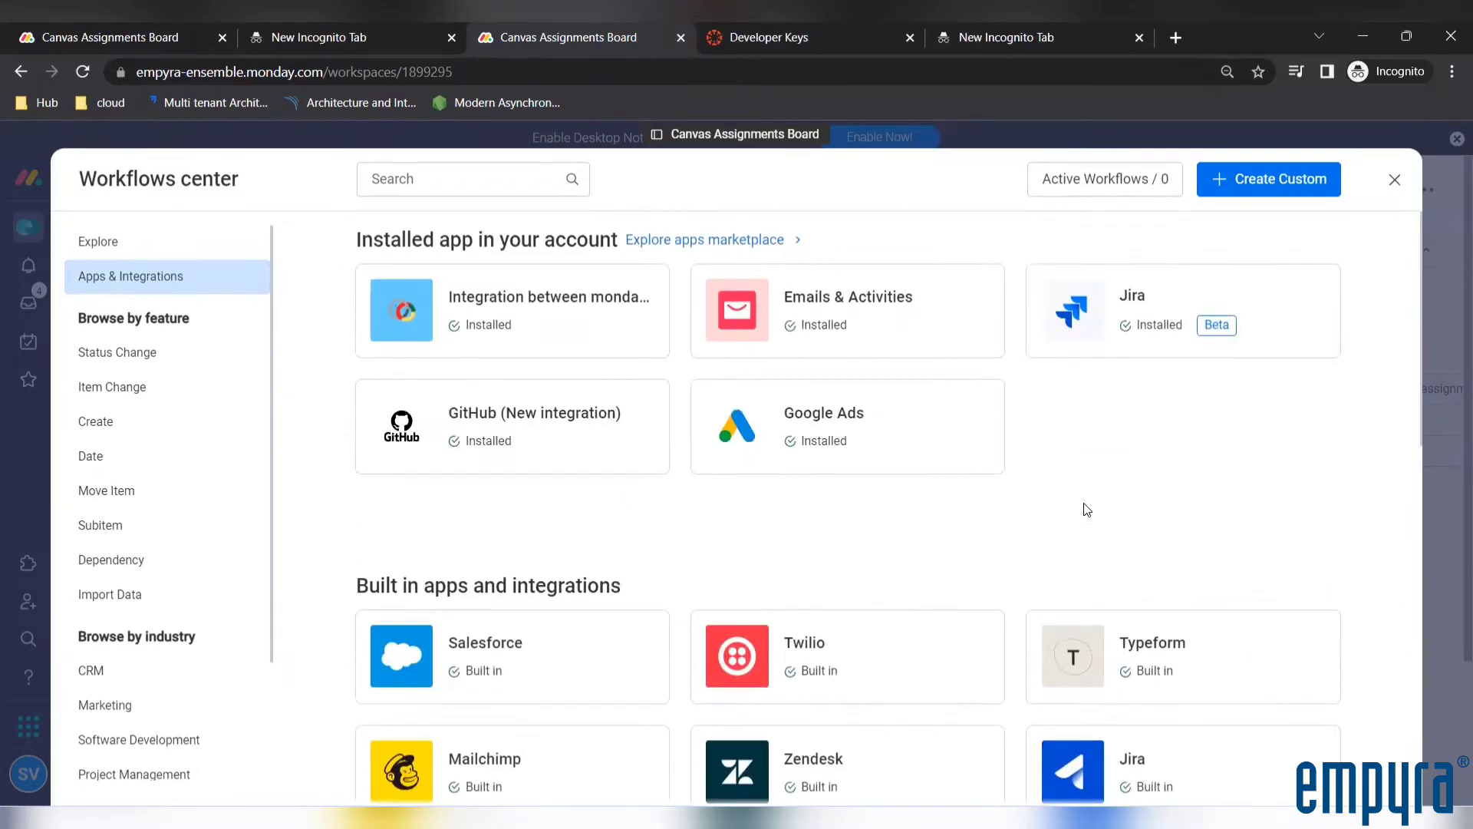
click(1117, 182)
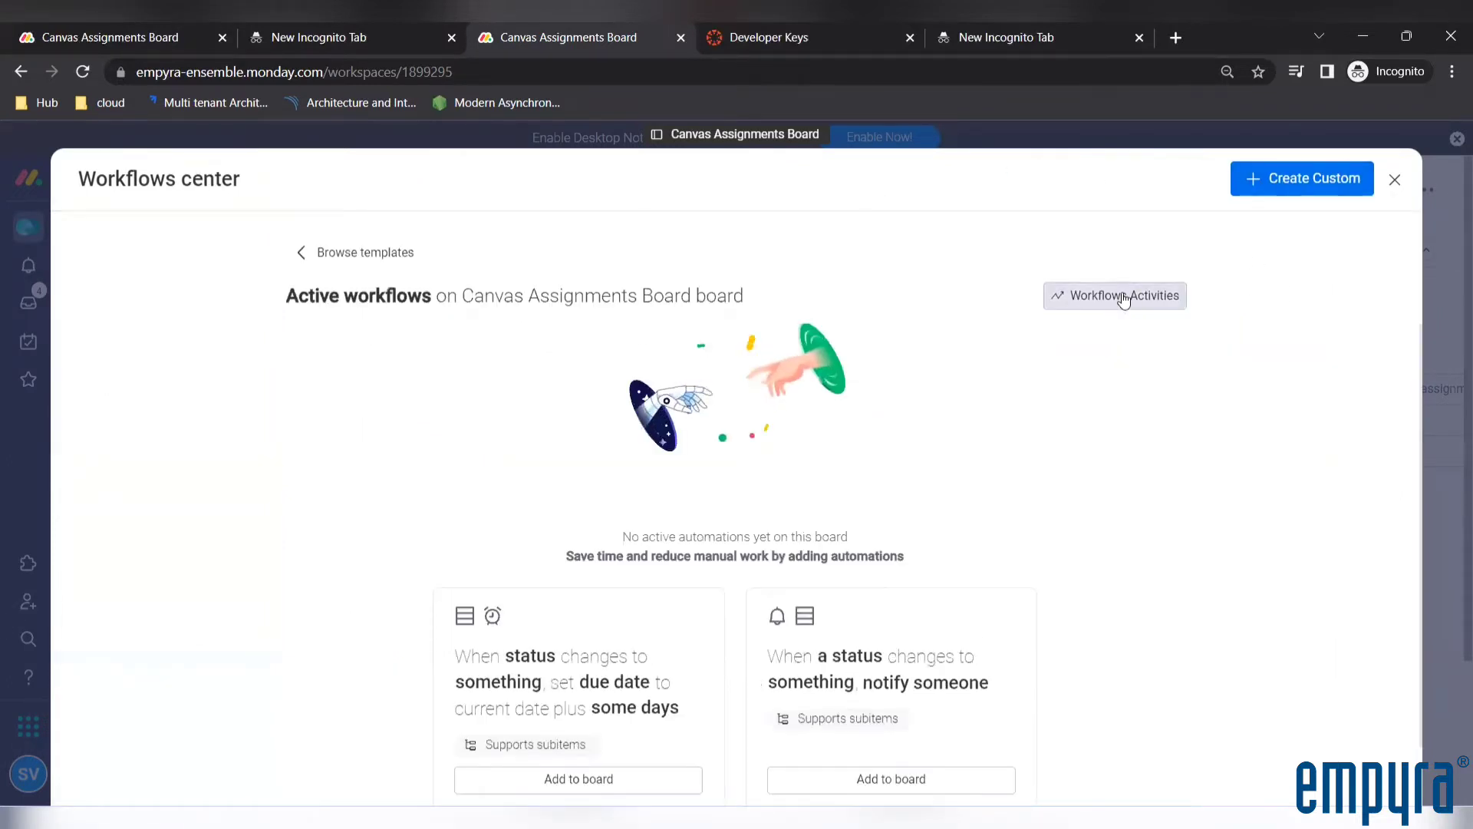
click(1393, 187)
Search the board's workflows center for 360 and view its active workflows again
click(1427, 199)
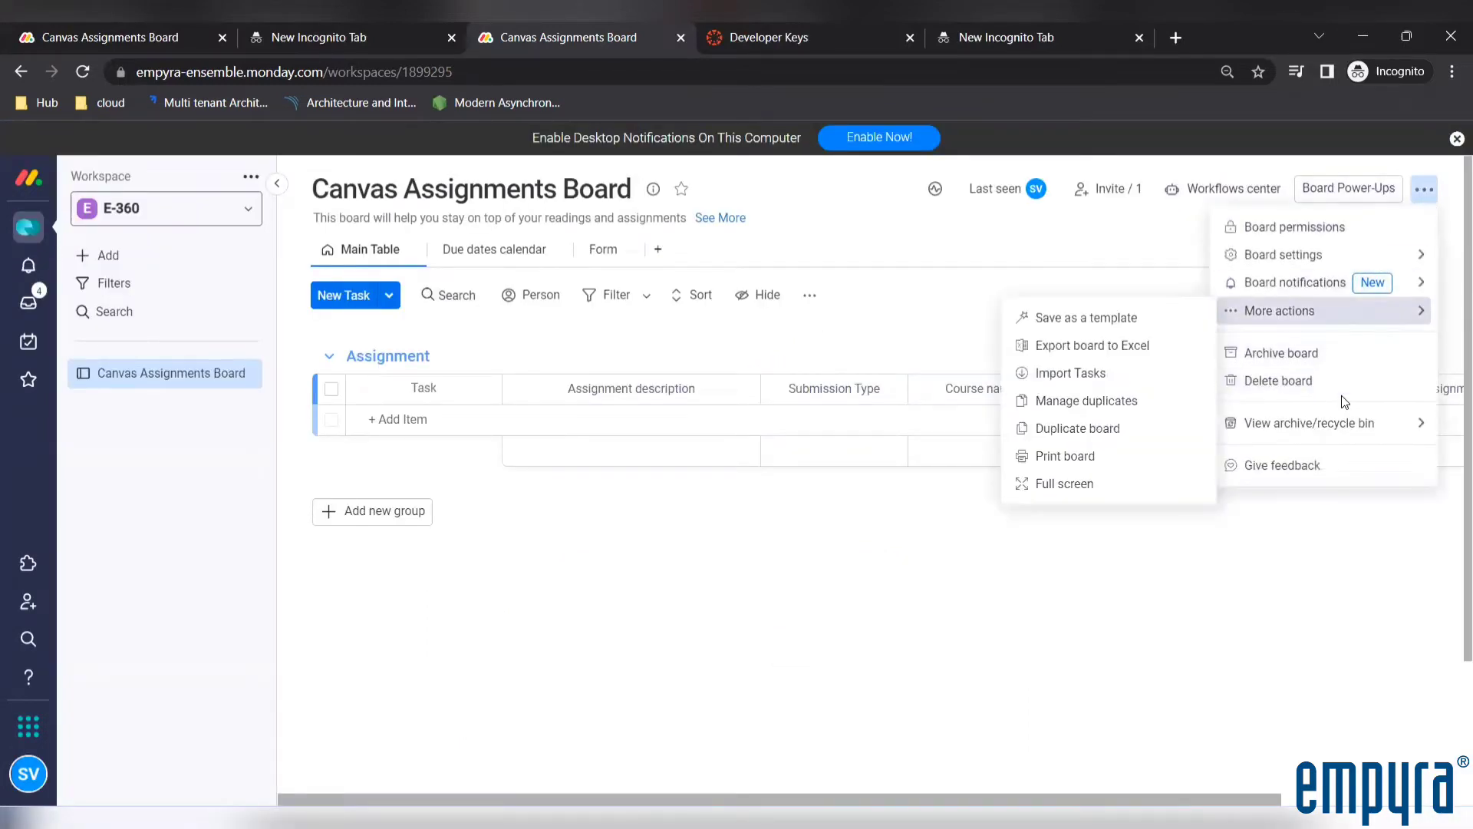
mouse_move(1328, 417)
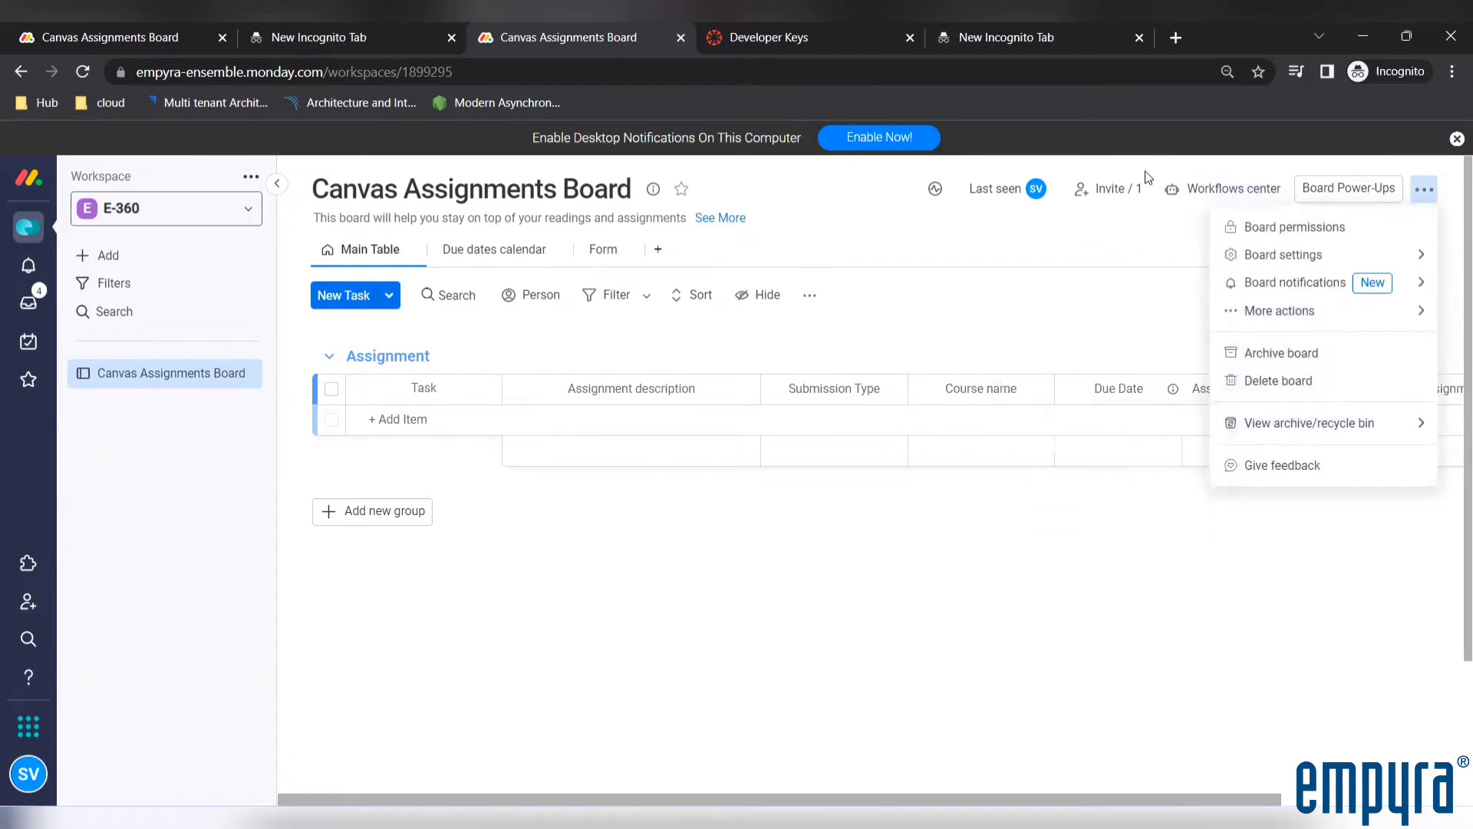
click(1202, 192)
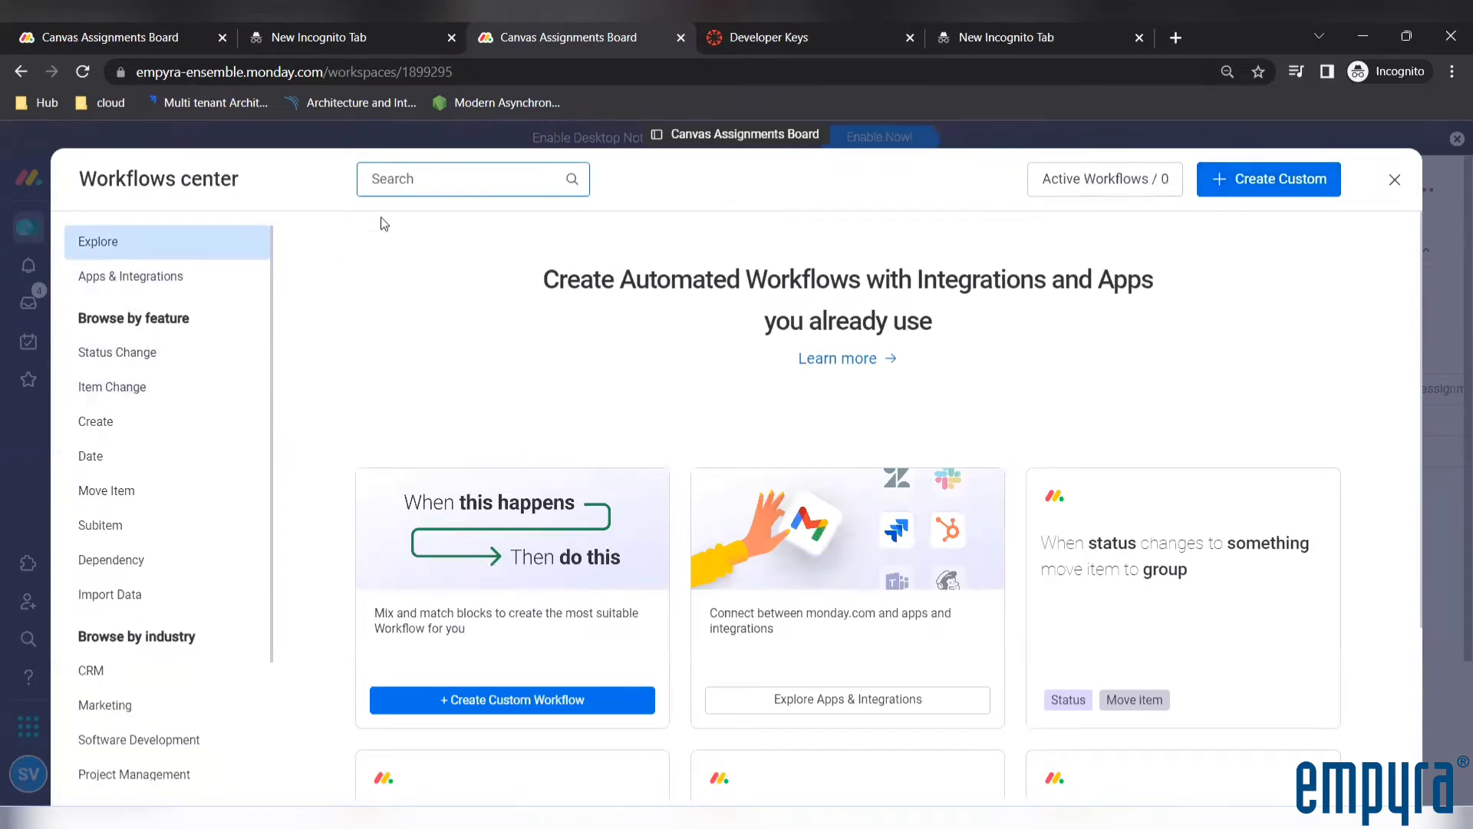
click(424, 178)
text(360)
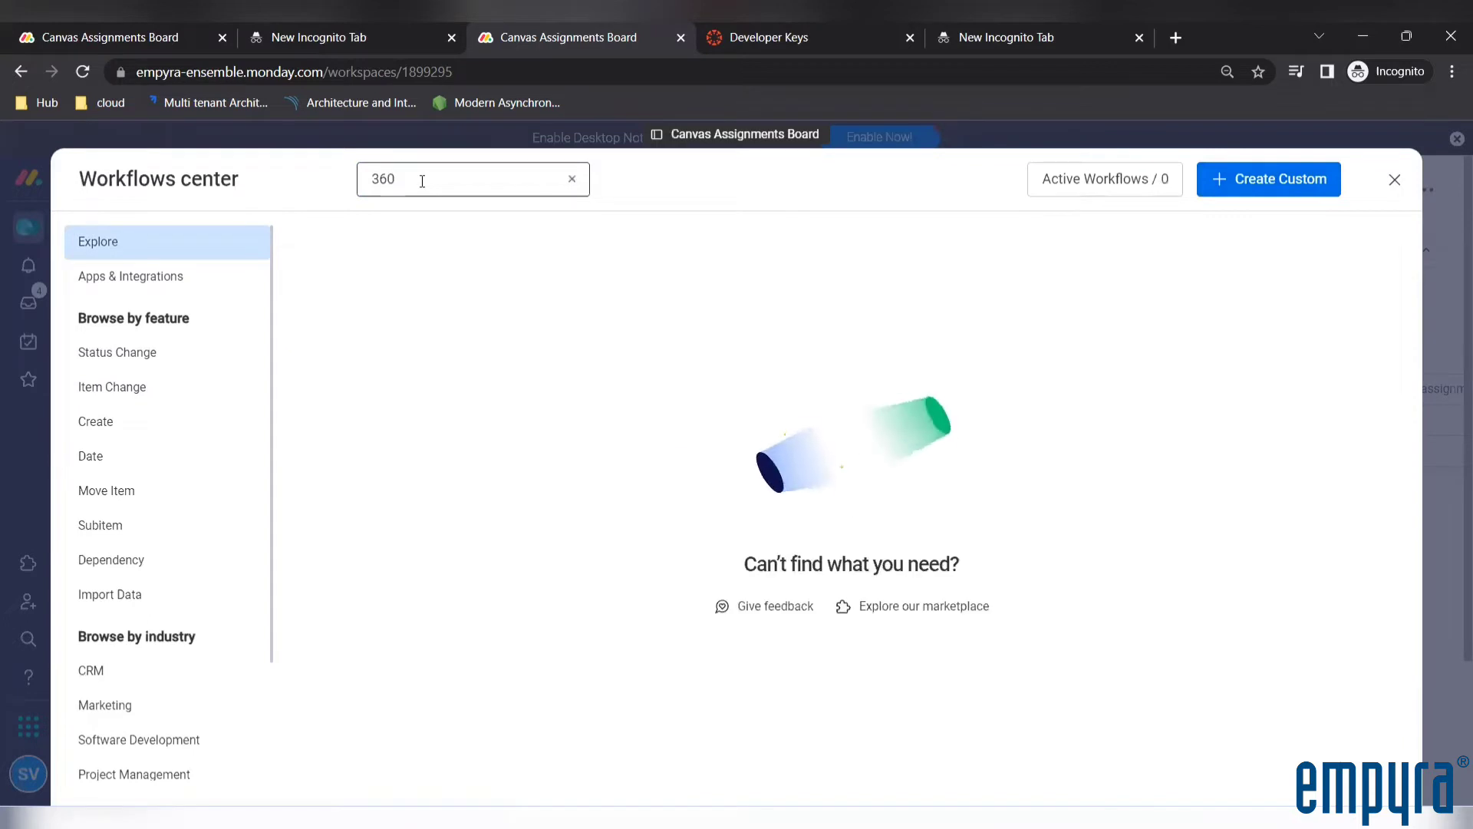
click(1070, 188)
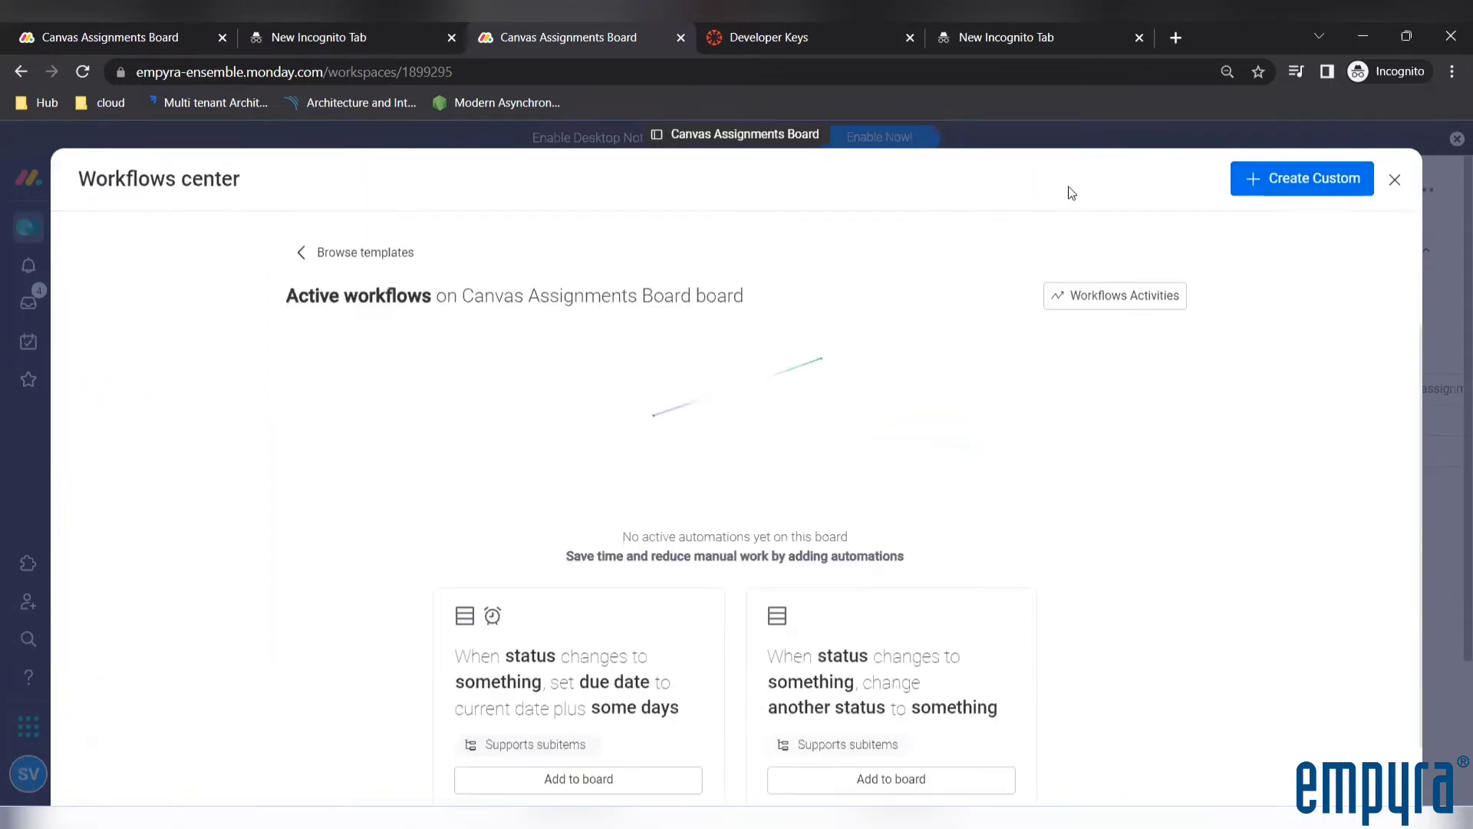
Browse the workflow templates and open the installed Integration between monday.com & Canvas LMS app under Apps & Integrations
scroll(460, 408, down, 1)
click(353, 254)
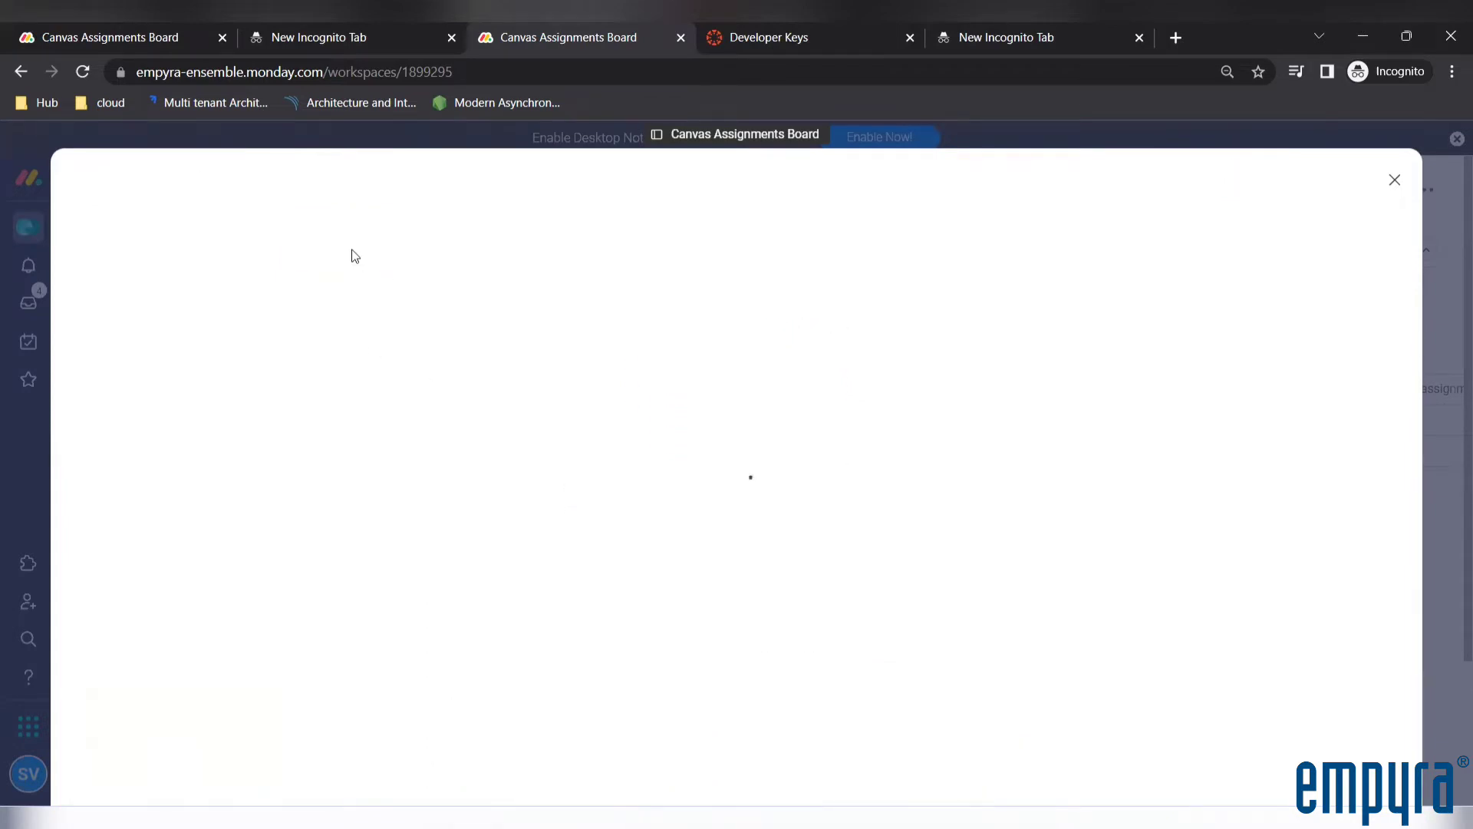
scroll(148, 435, down, 2)
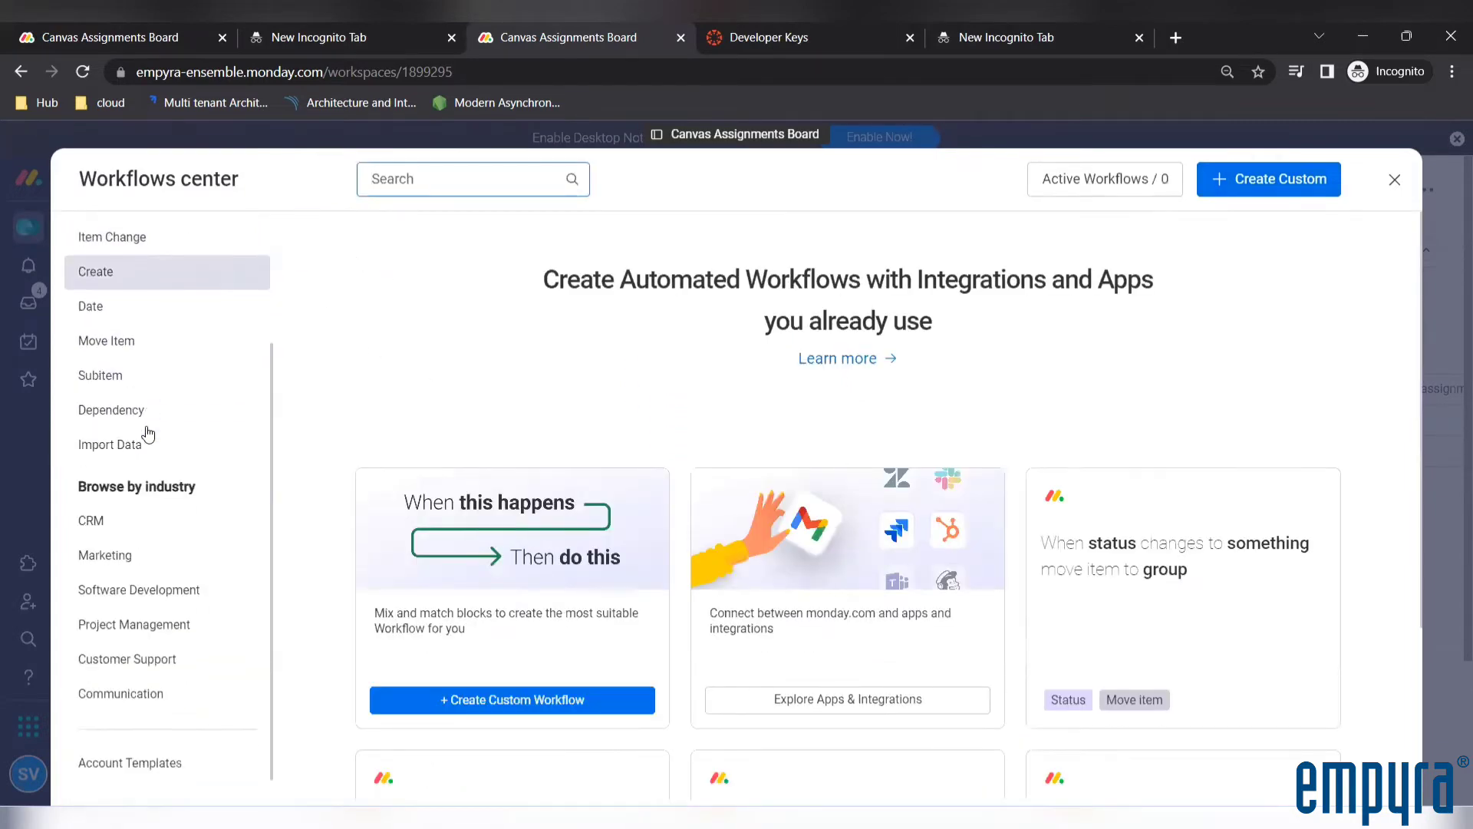
scroll(148, 434, up, 1)
scroll(148, 434, down, 1)
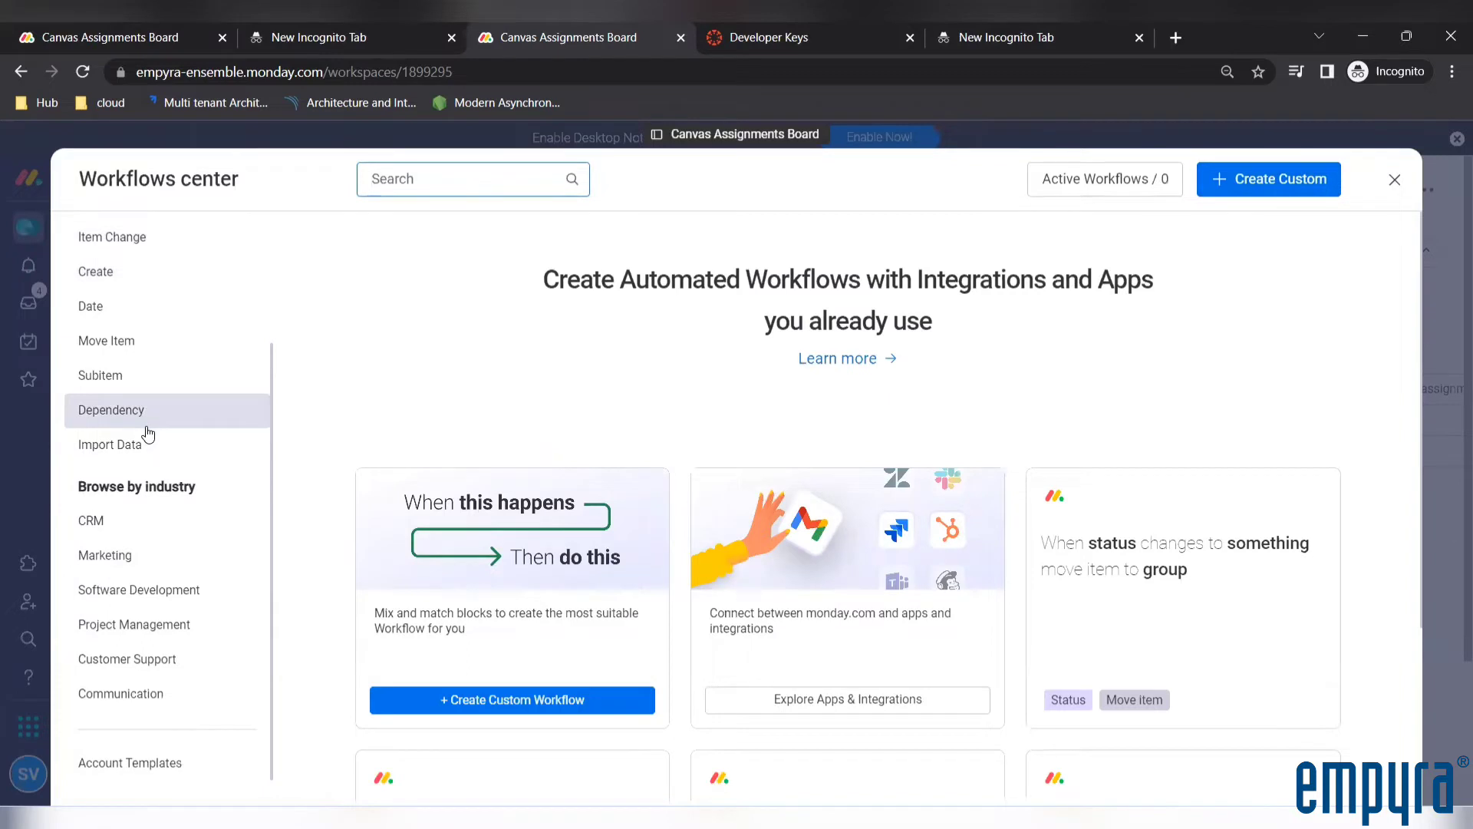
scroll(148, 434, up, 2)
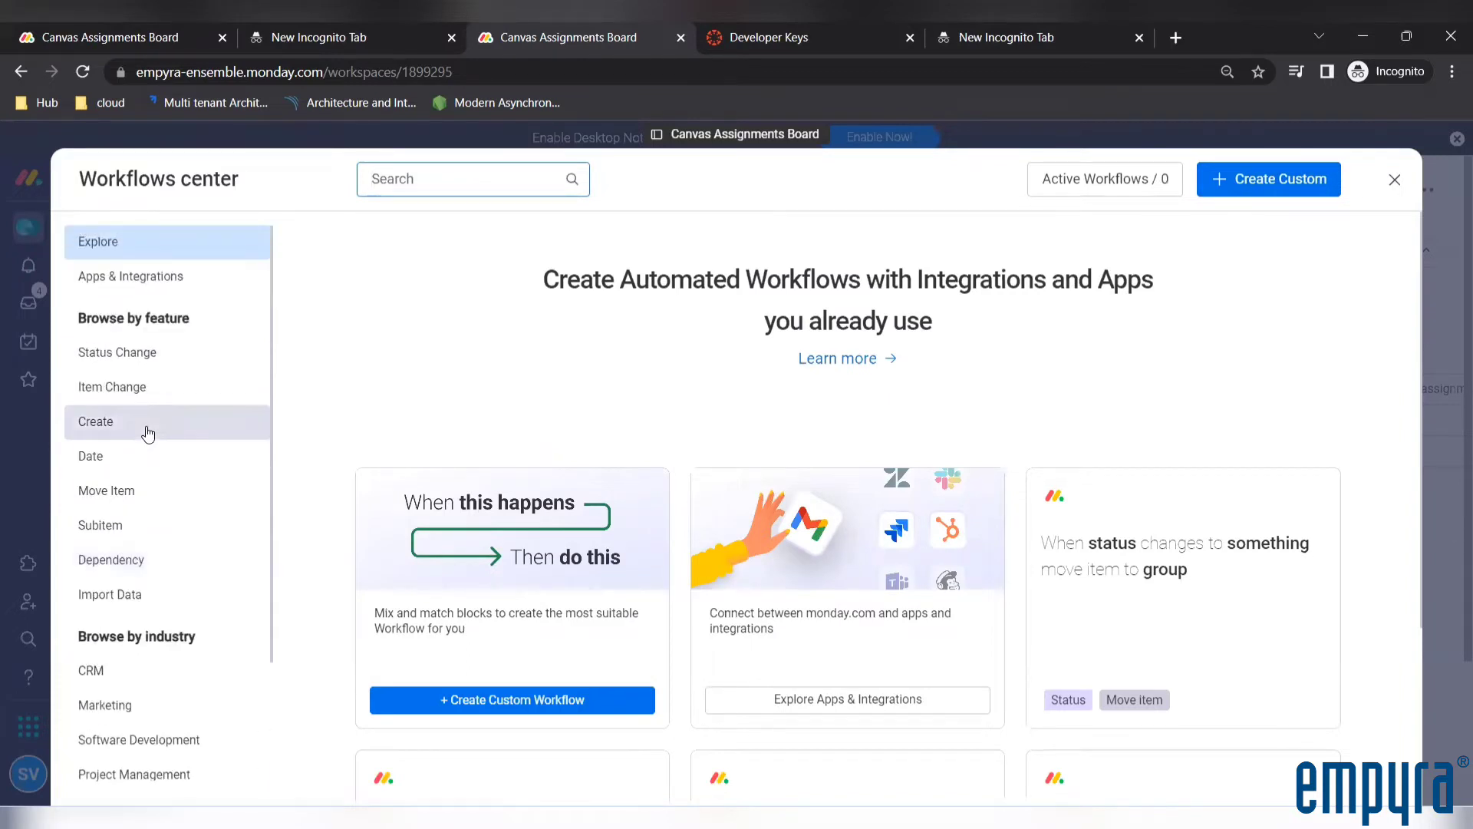
click(143, 279)
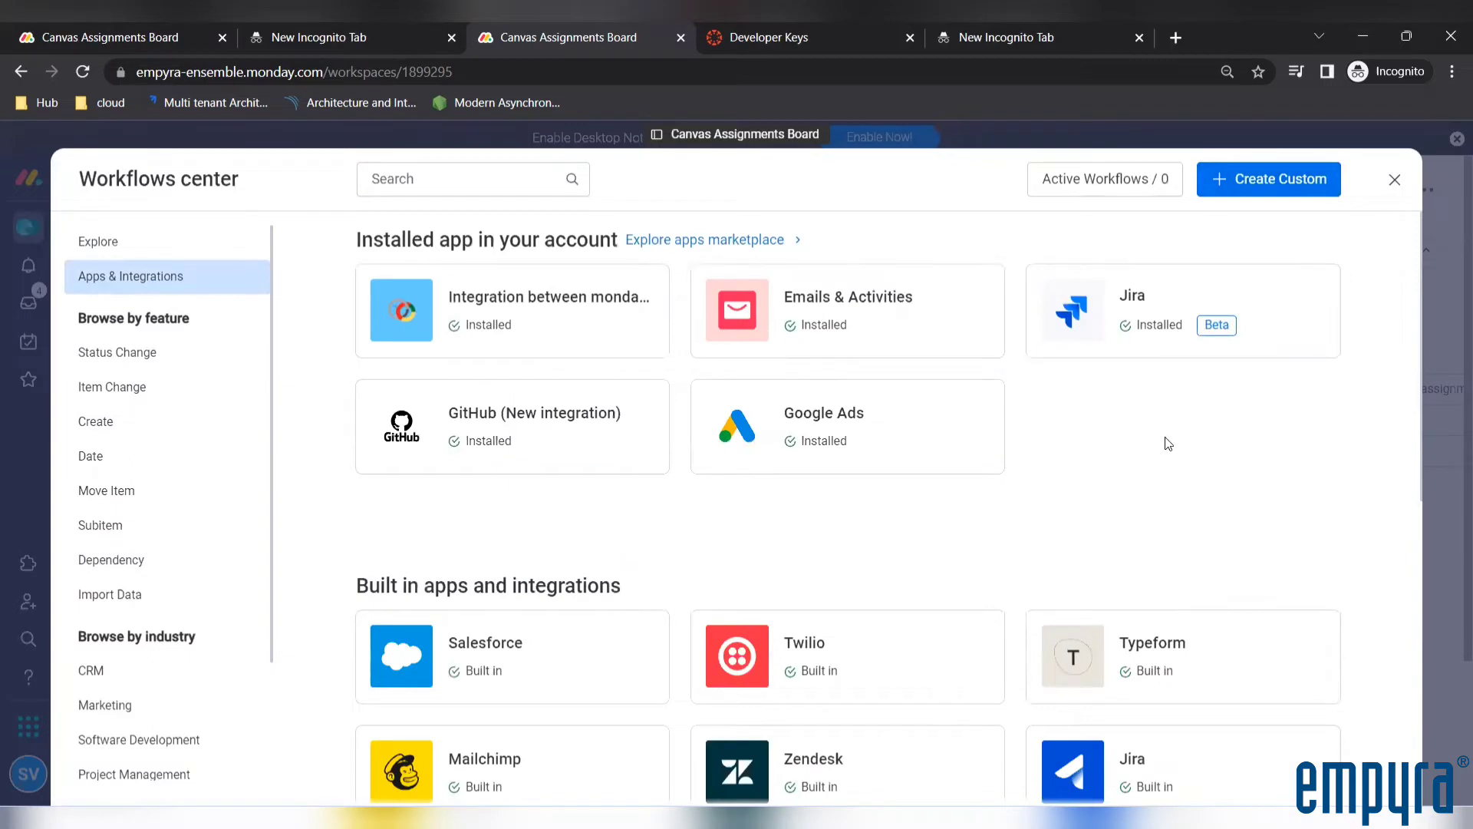
click(527, 330)
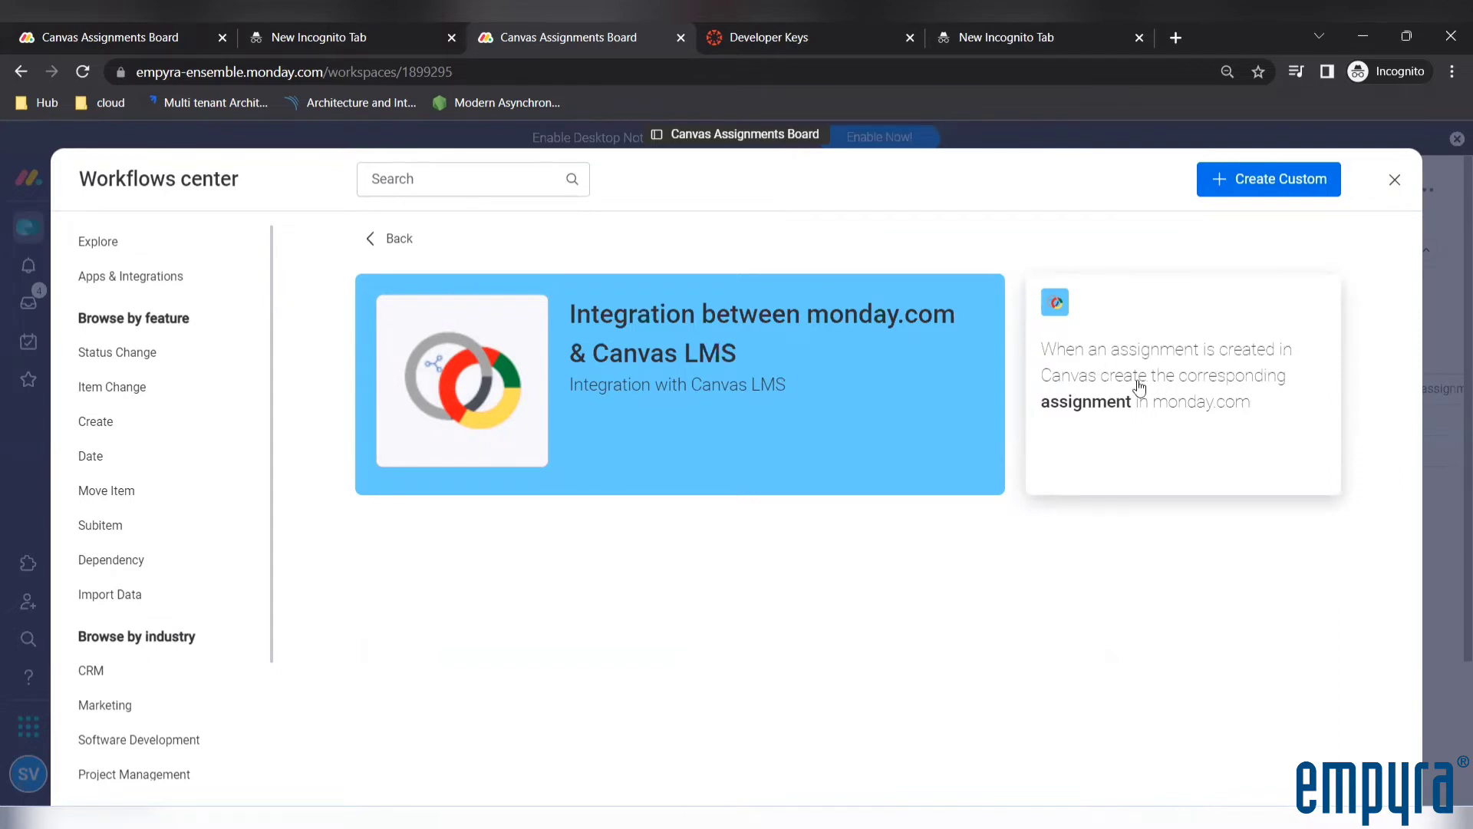
Choose the recipe that creates a monday.com assignment when one is created in Canvas, and authorize the integration's monday.com permissions
click(1182, 412)
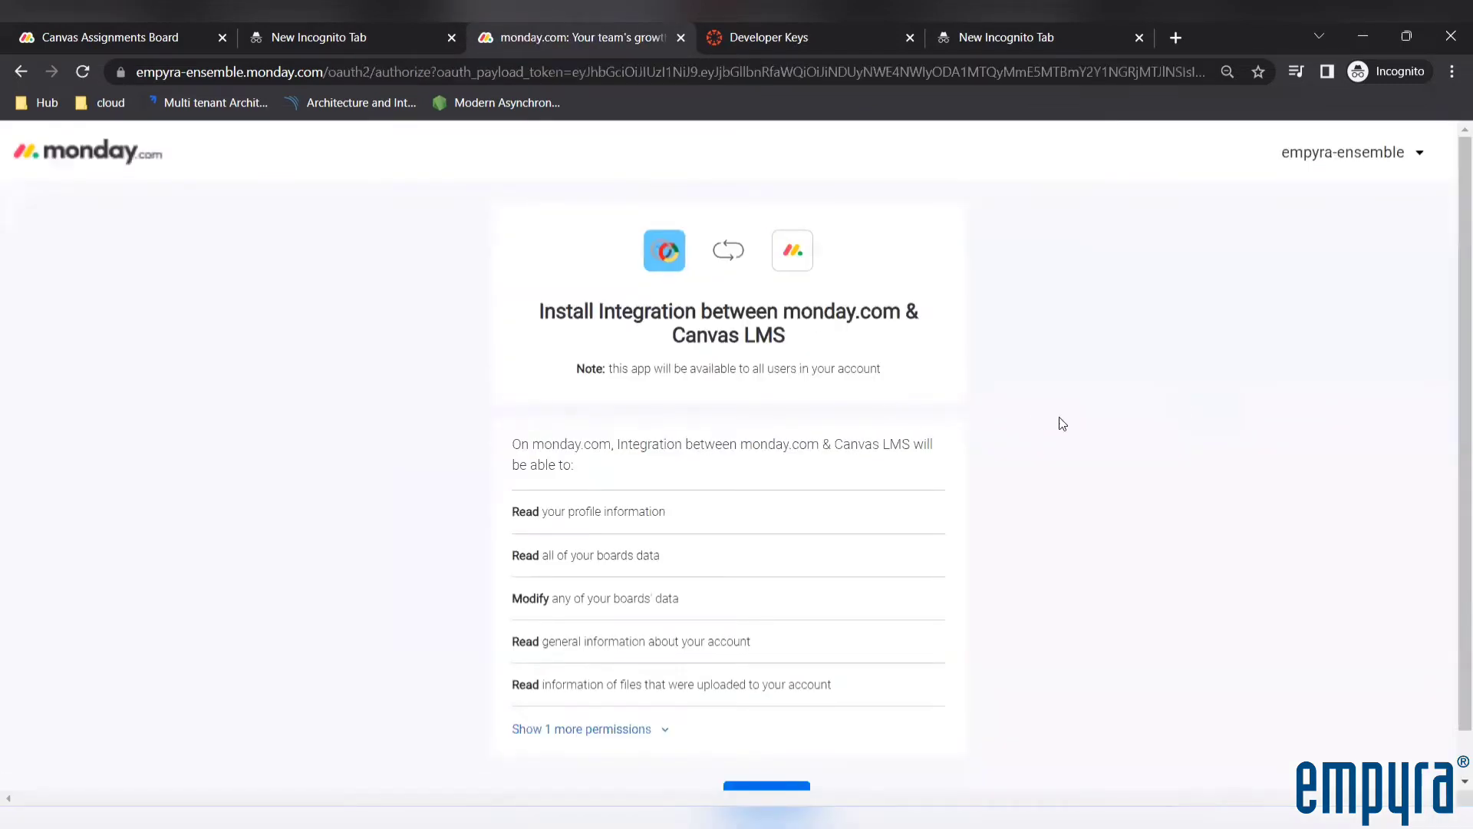
scroll(1061, 423, down, 1)
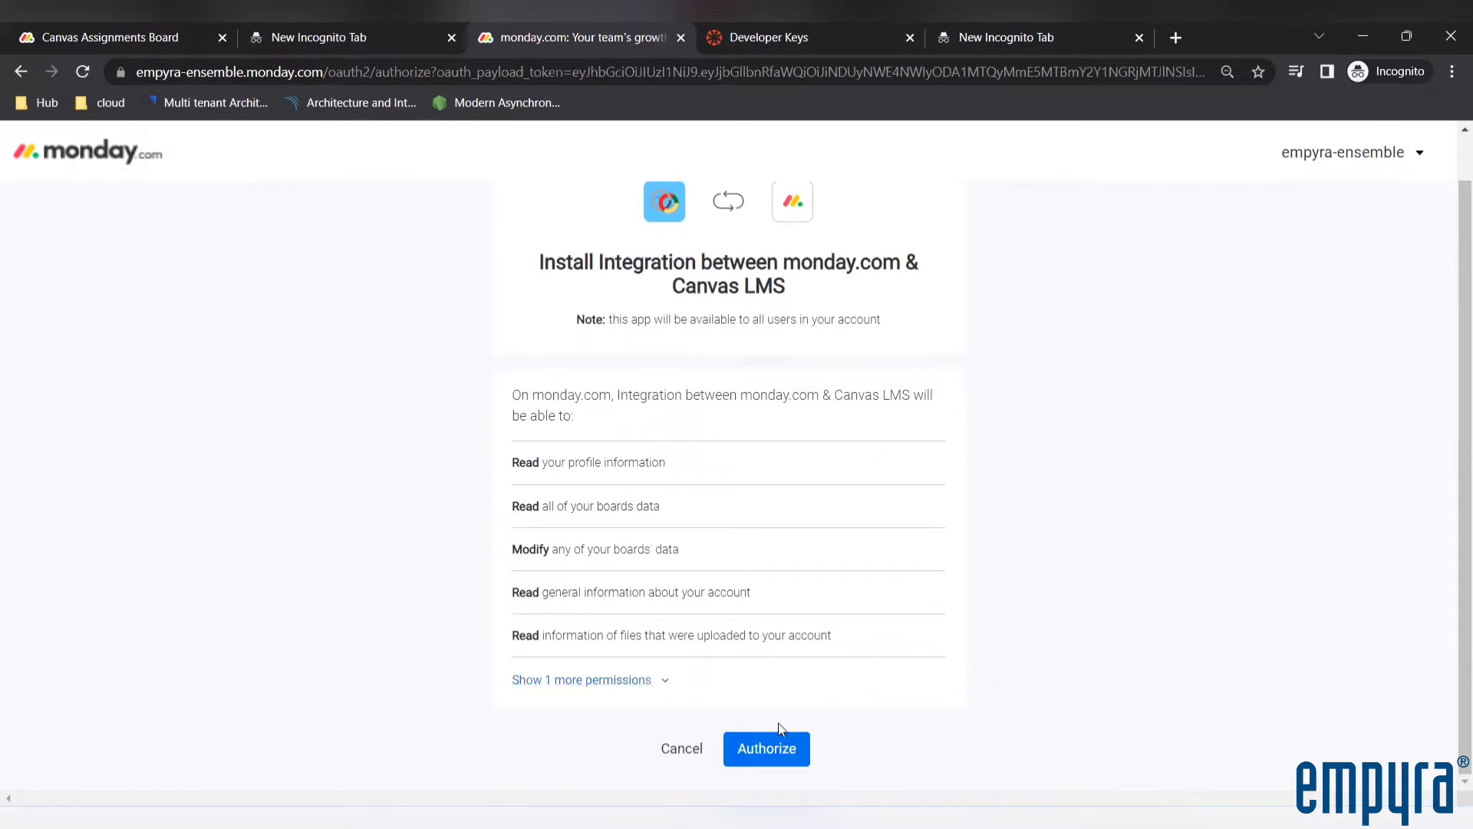
click(755, 758)
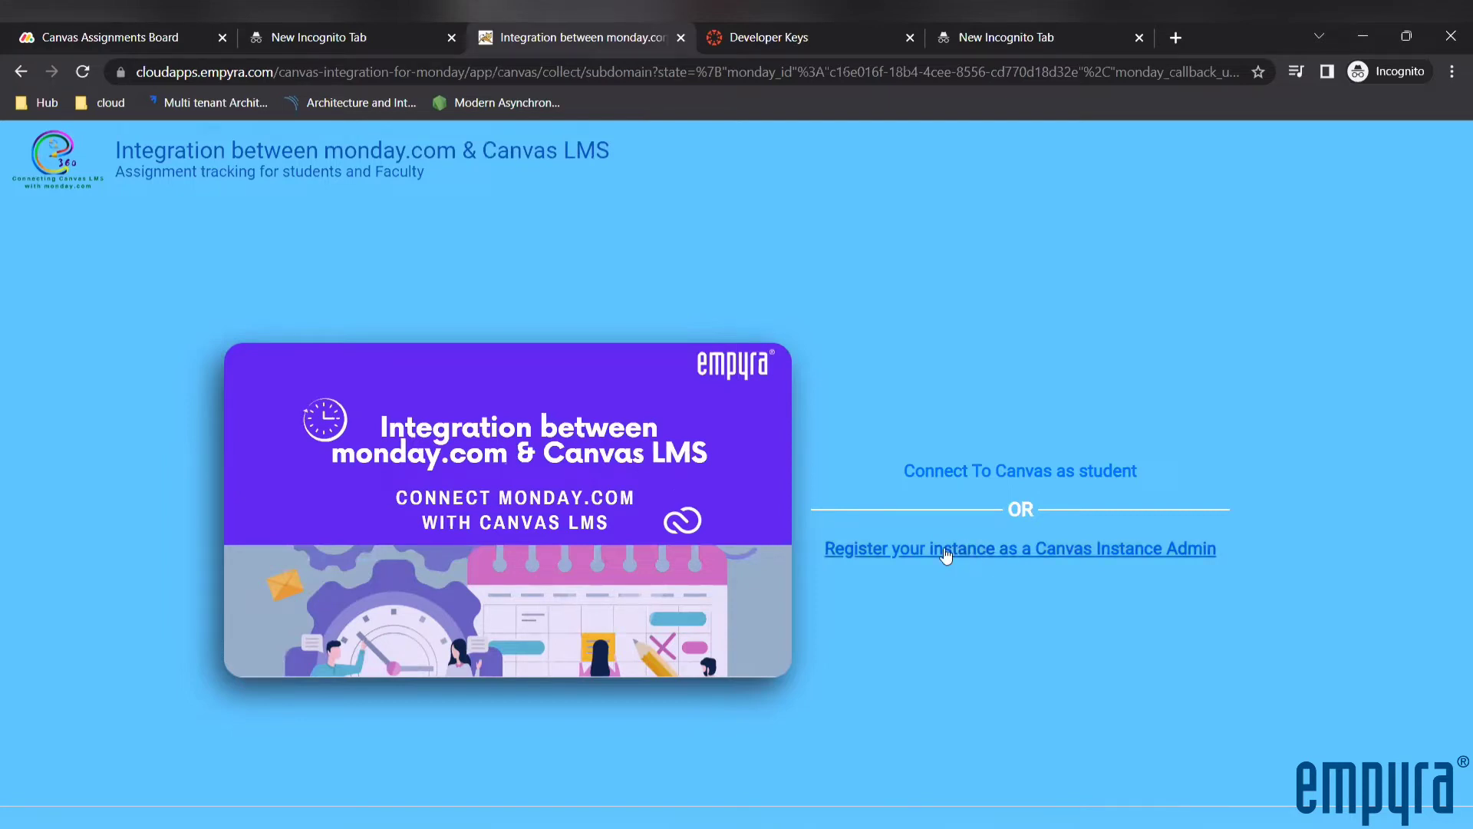
click(875, 550)
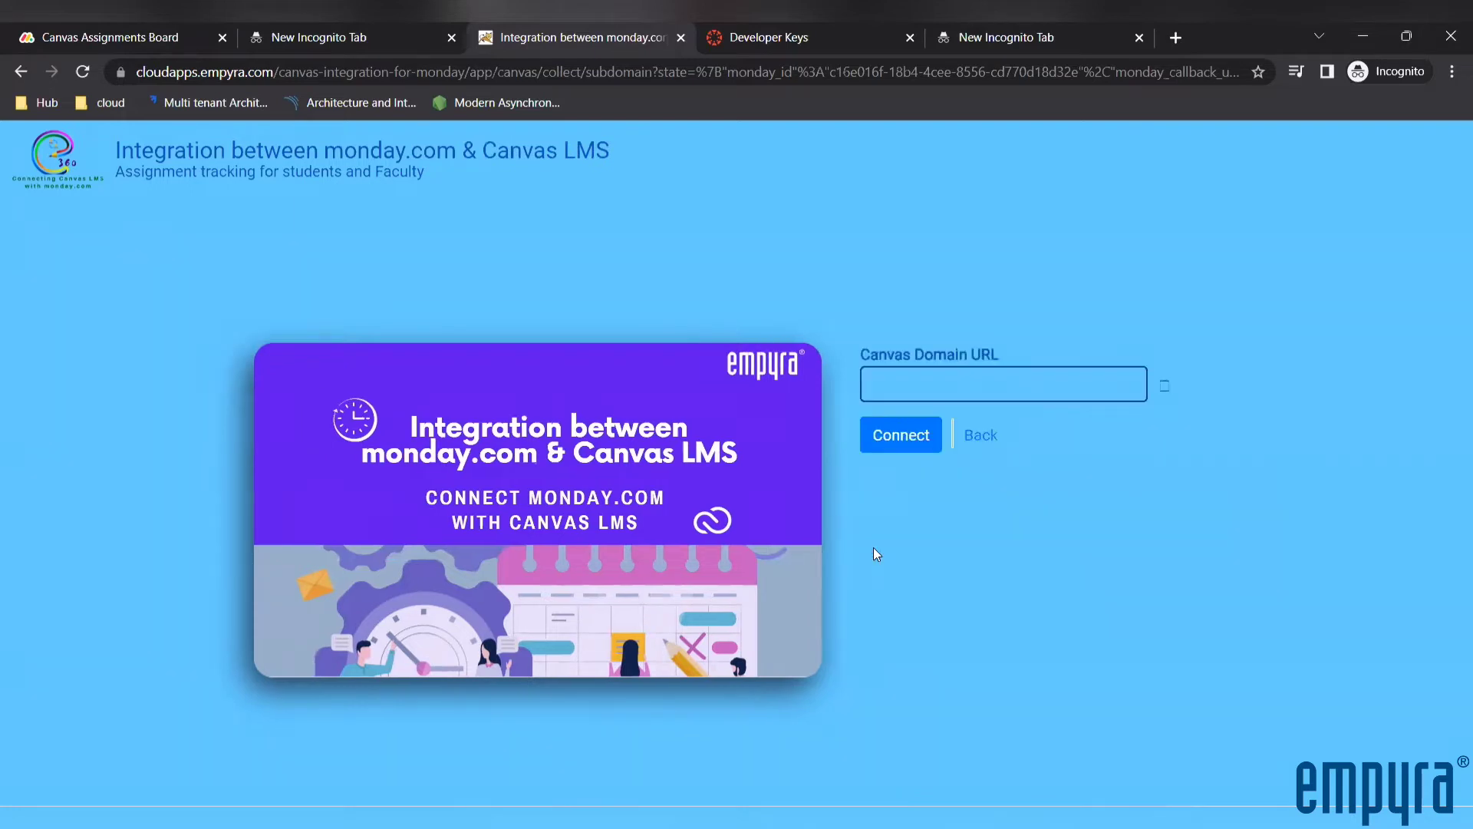
click(888, 381)
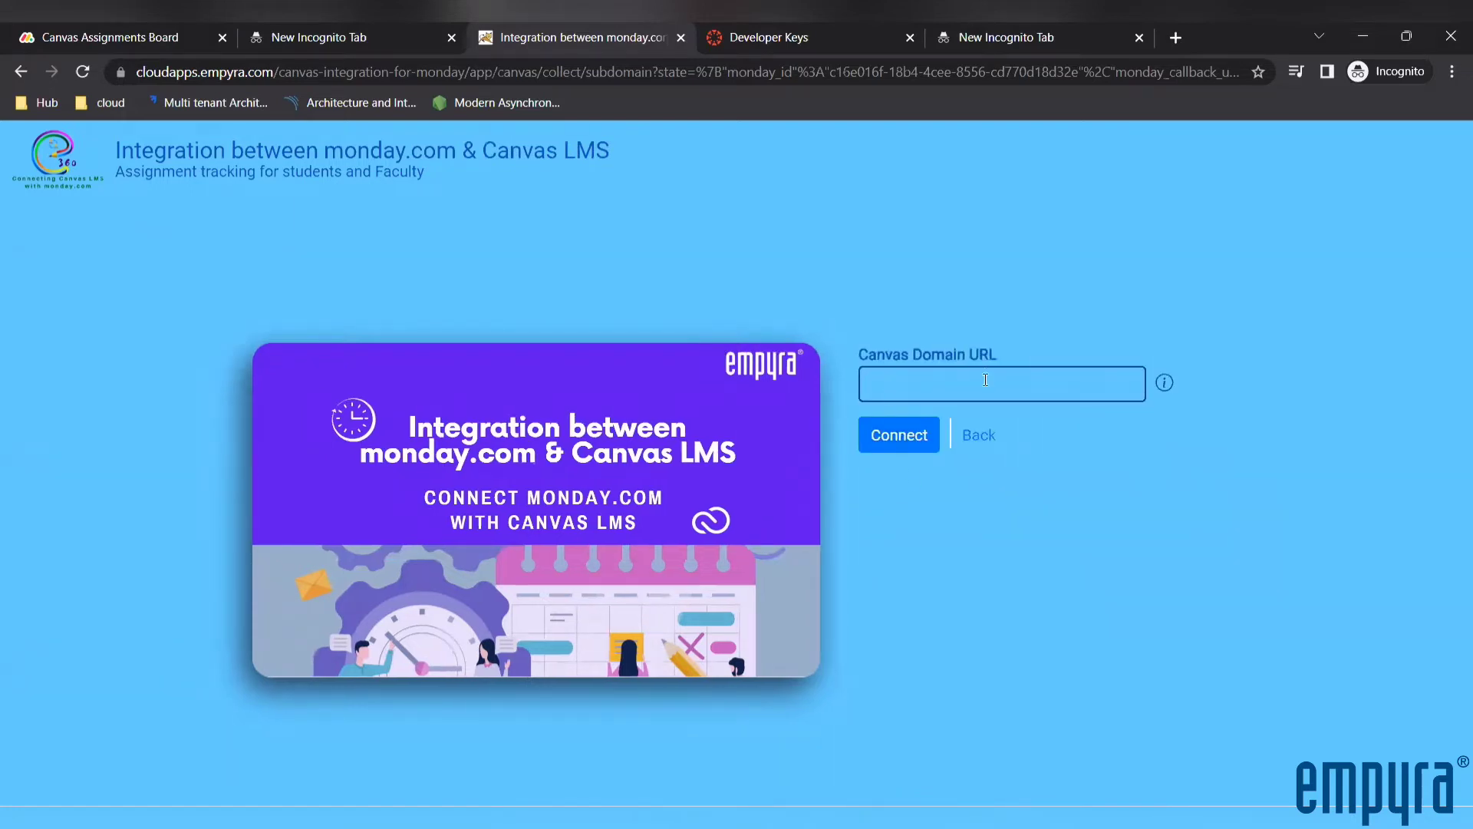
mouse_move(1164, 383)
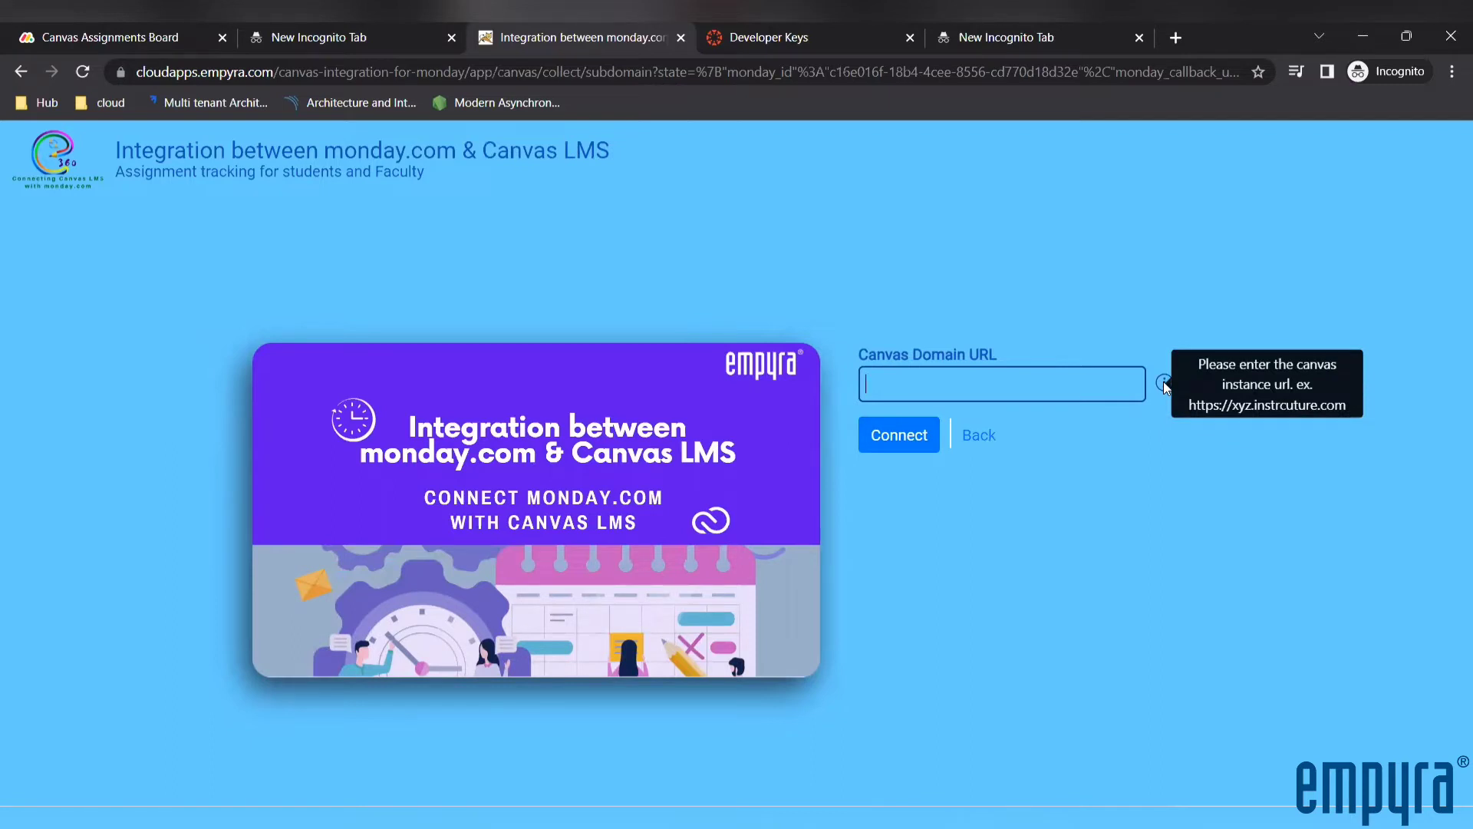
click(769, 37)
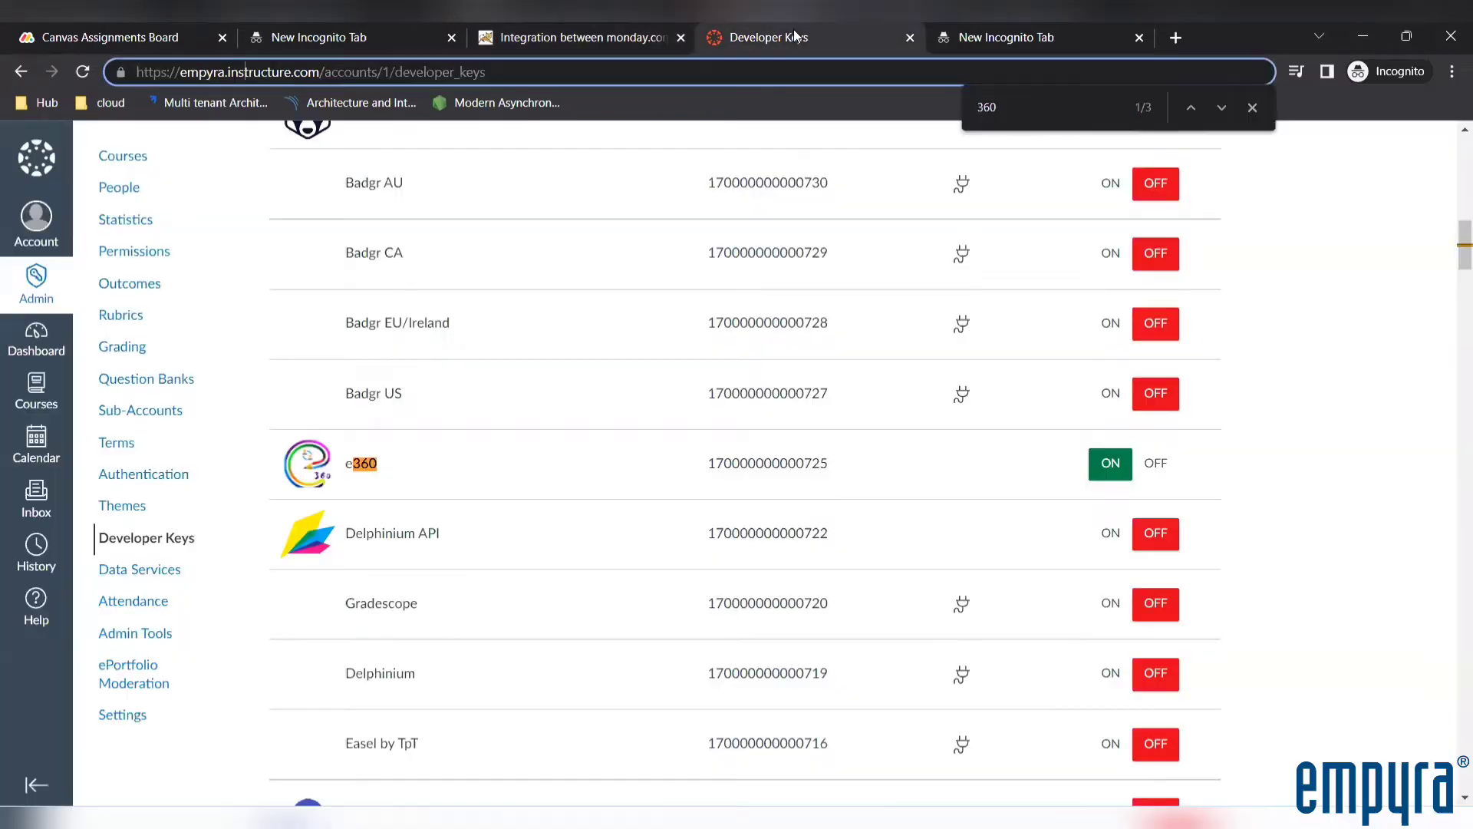
key(alt+Tab)
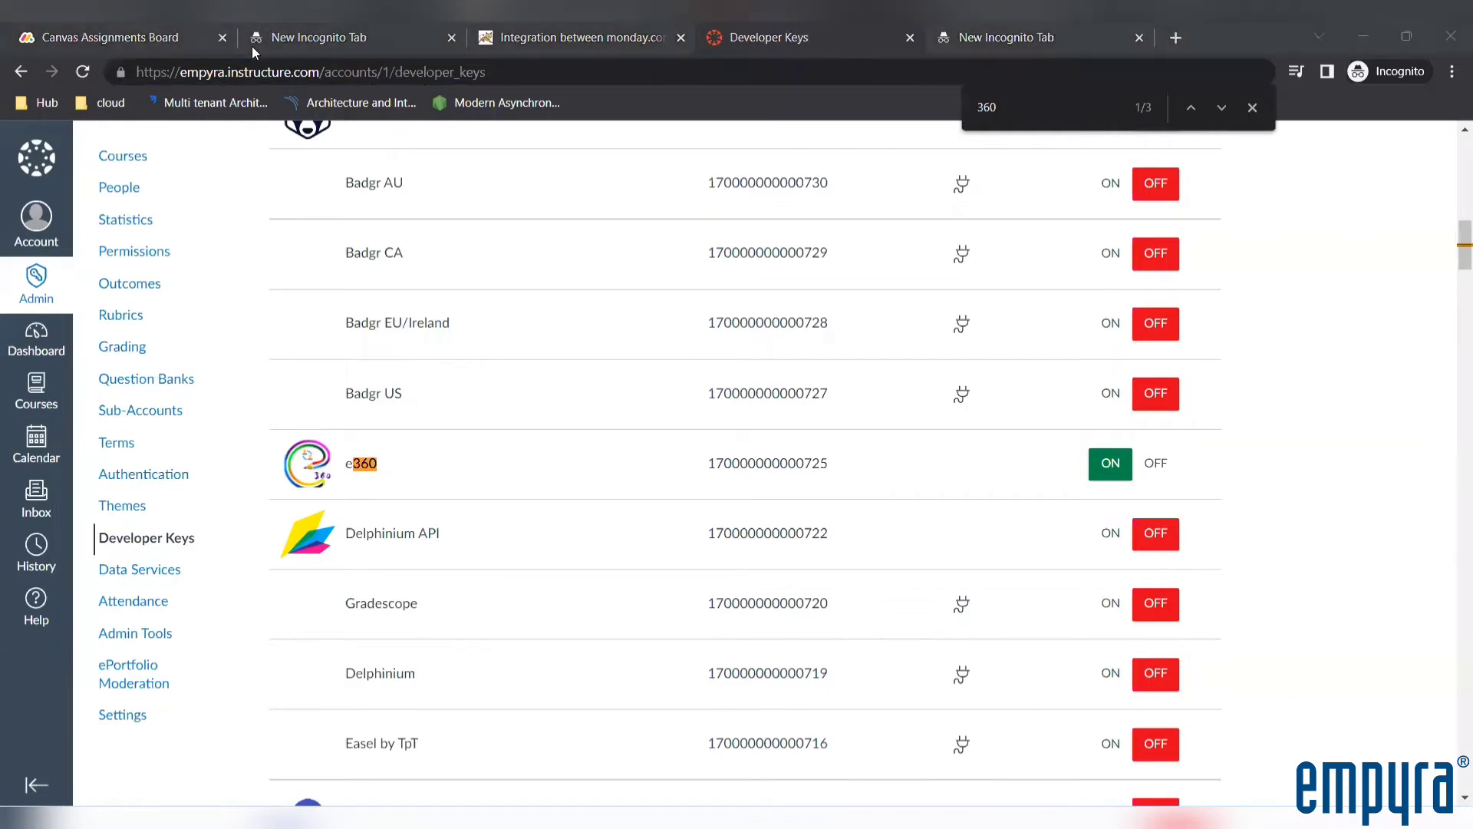
click(166, 71)
drag(320, 71, 138, 66)
key(ctrl+c)
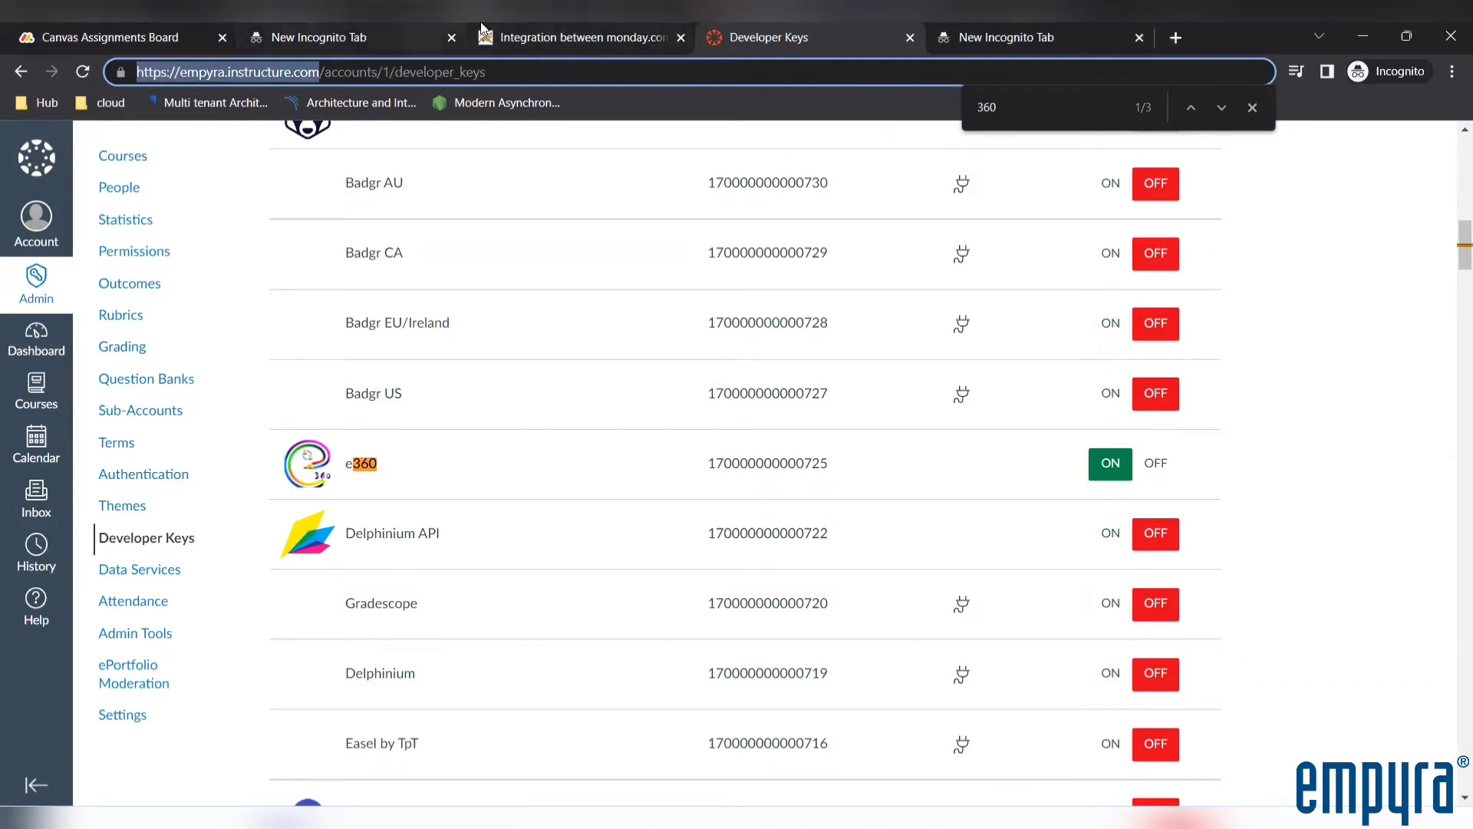
click(527, 34)
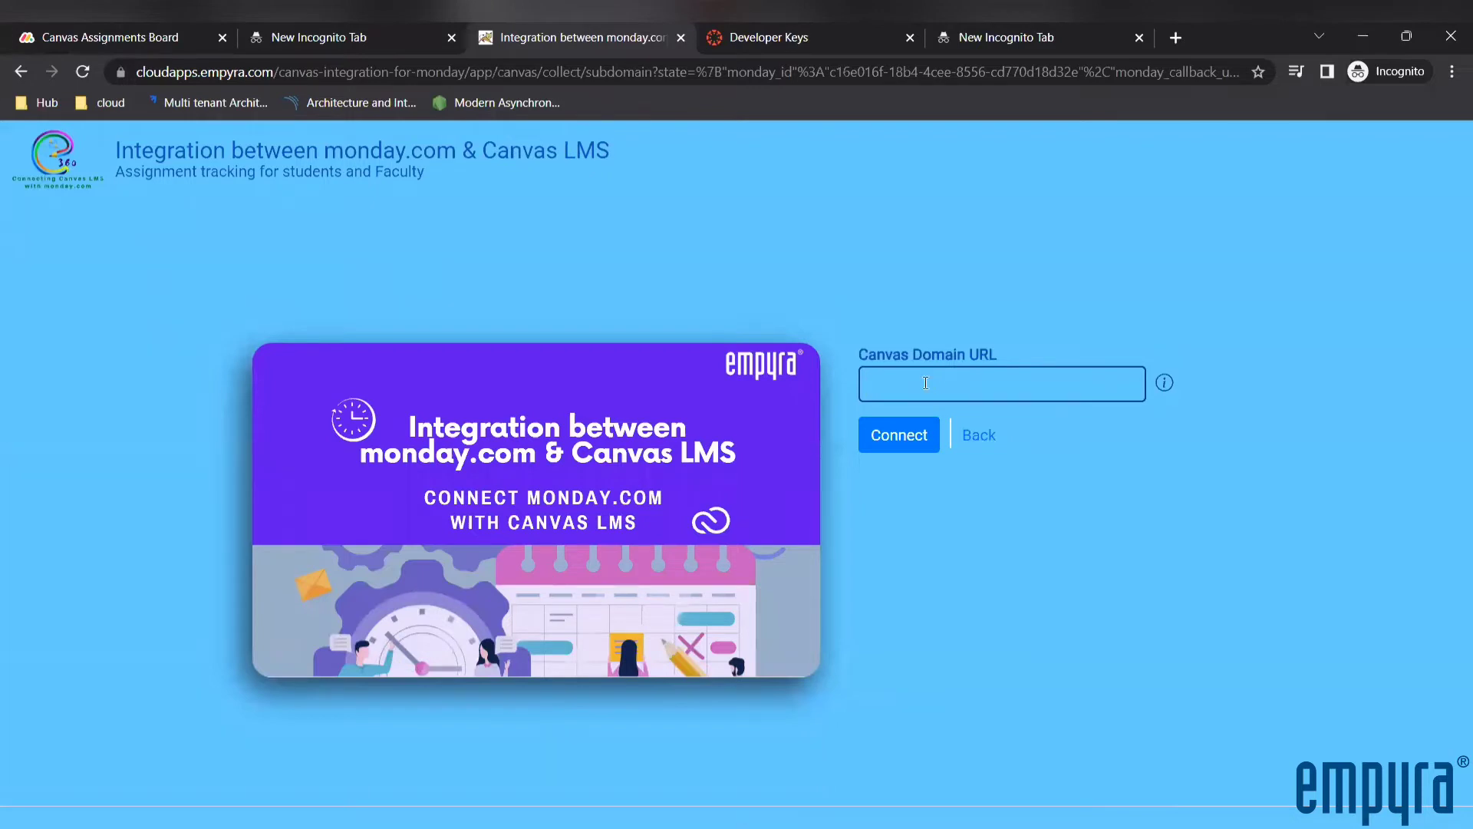
key(ctrl+v)
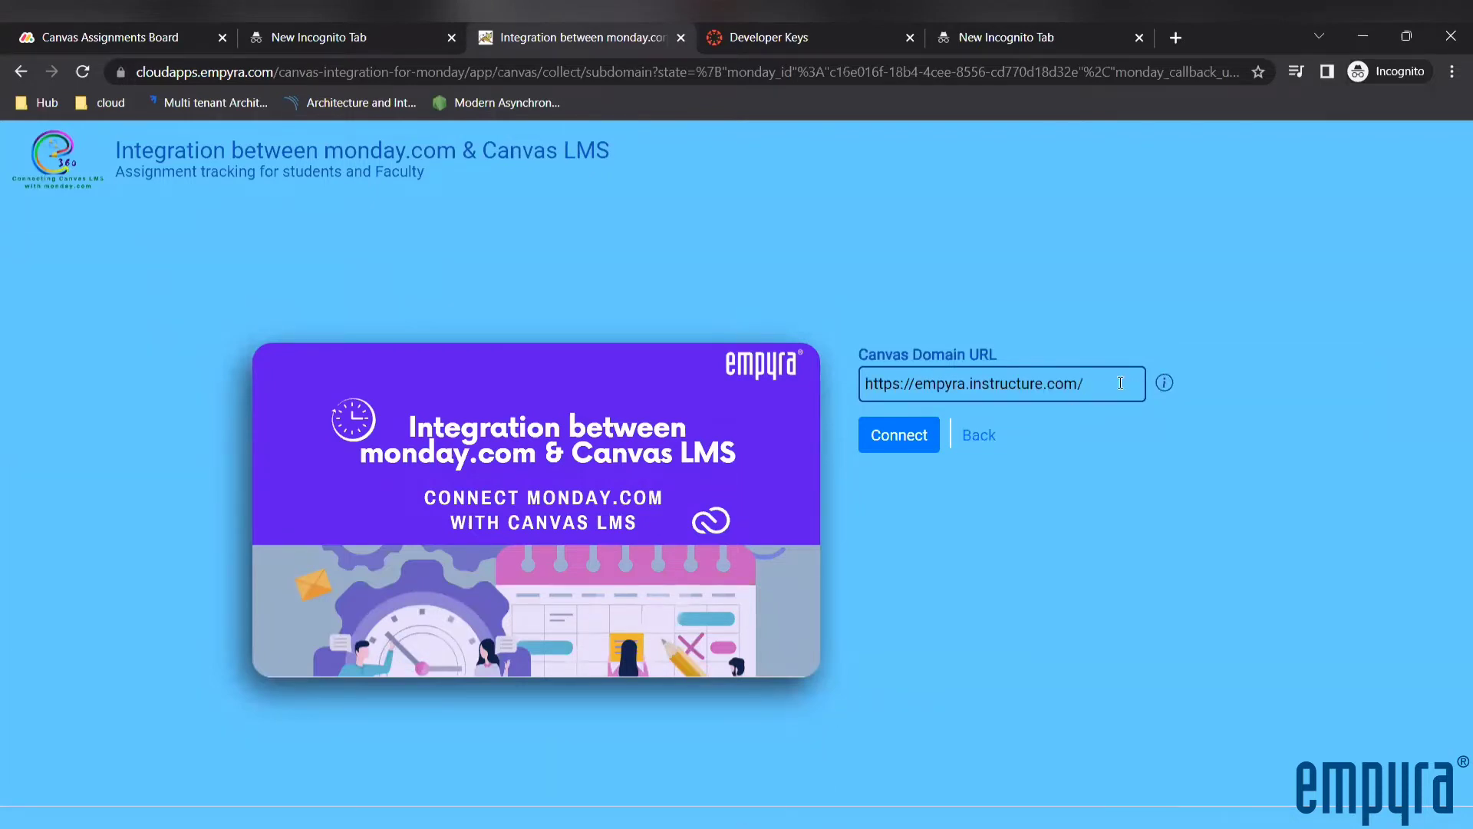
click(901, 439)
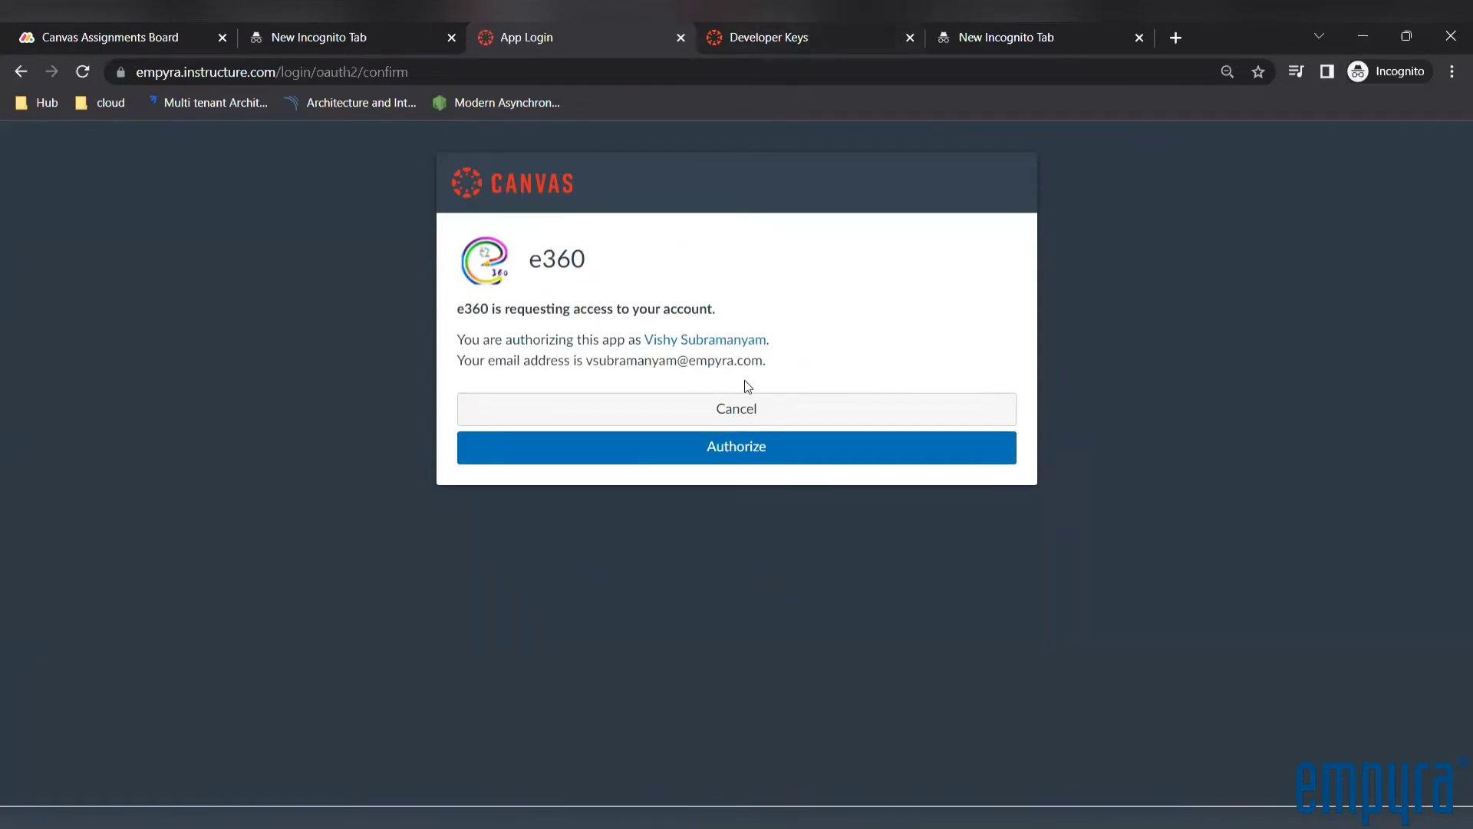
click(720, 455)
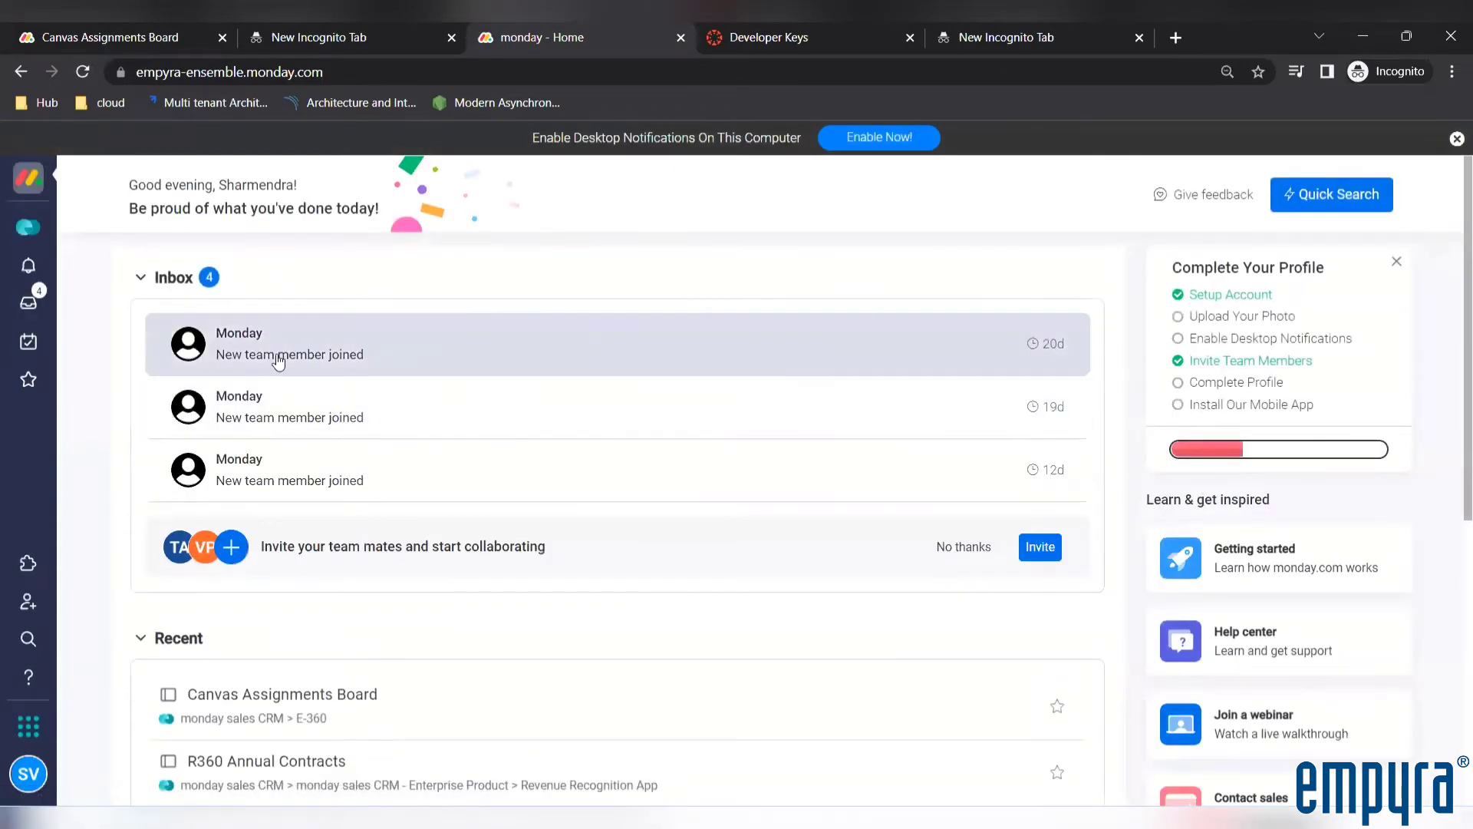
Return to the Canvas Assignments Board in the E-360 workspace and view the options for adding new content
click(27, 237)
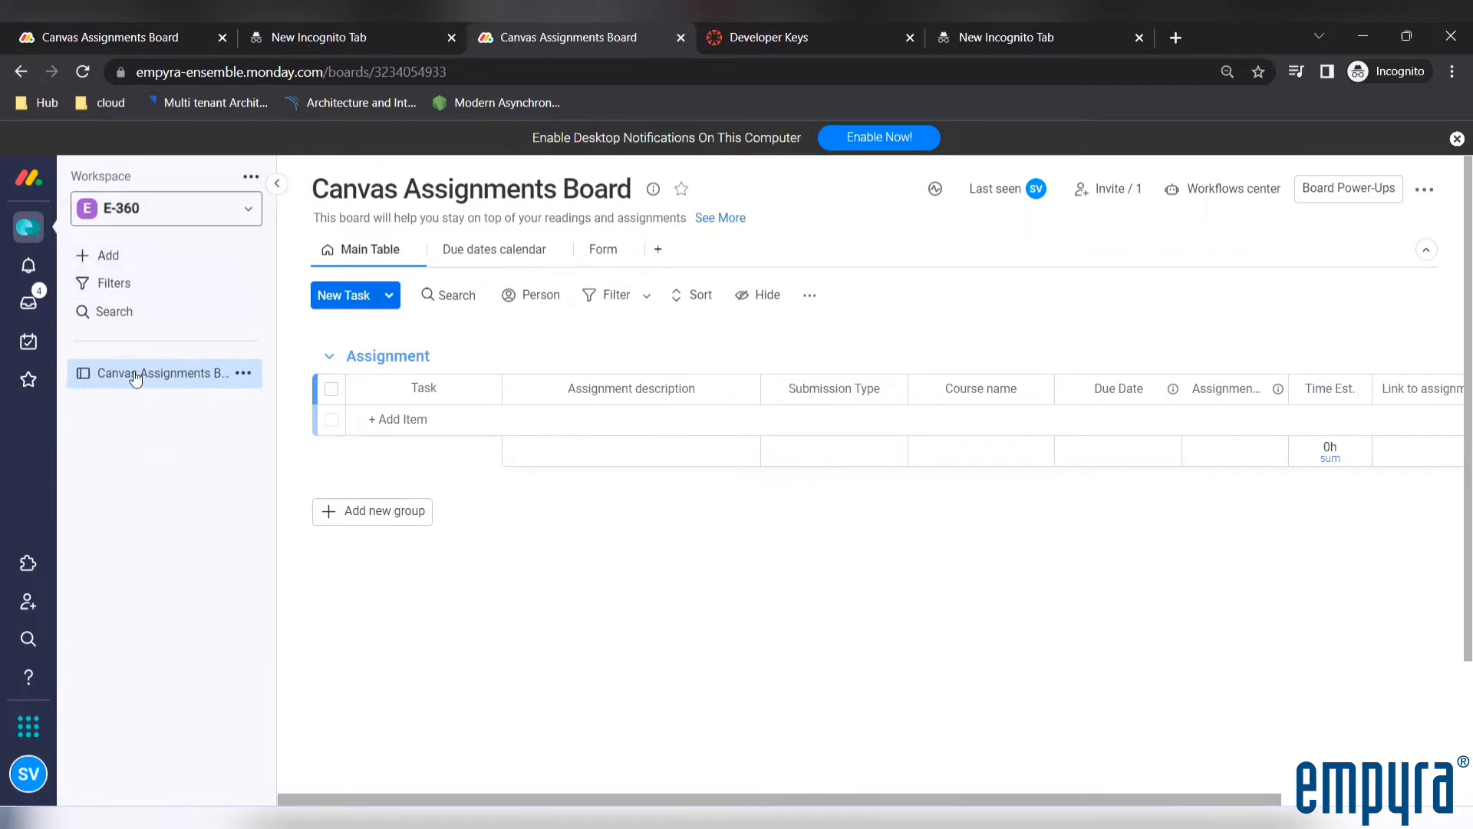
click(137, 266)
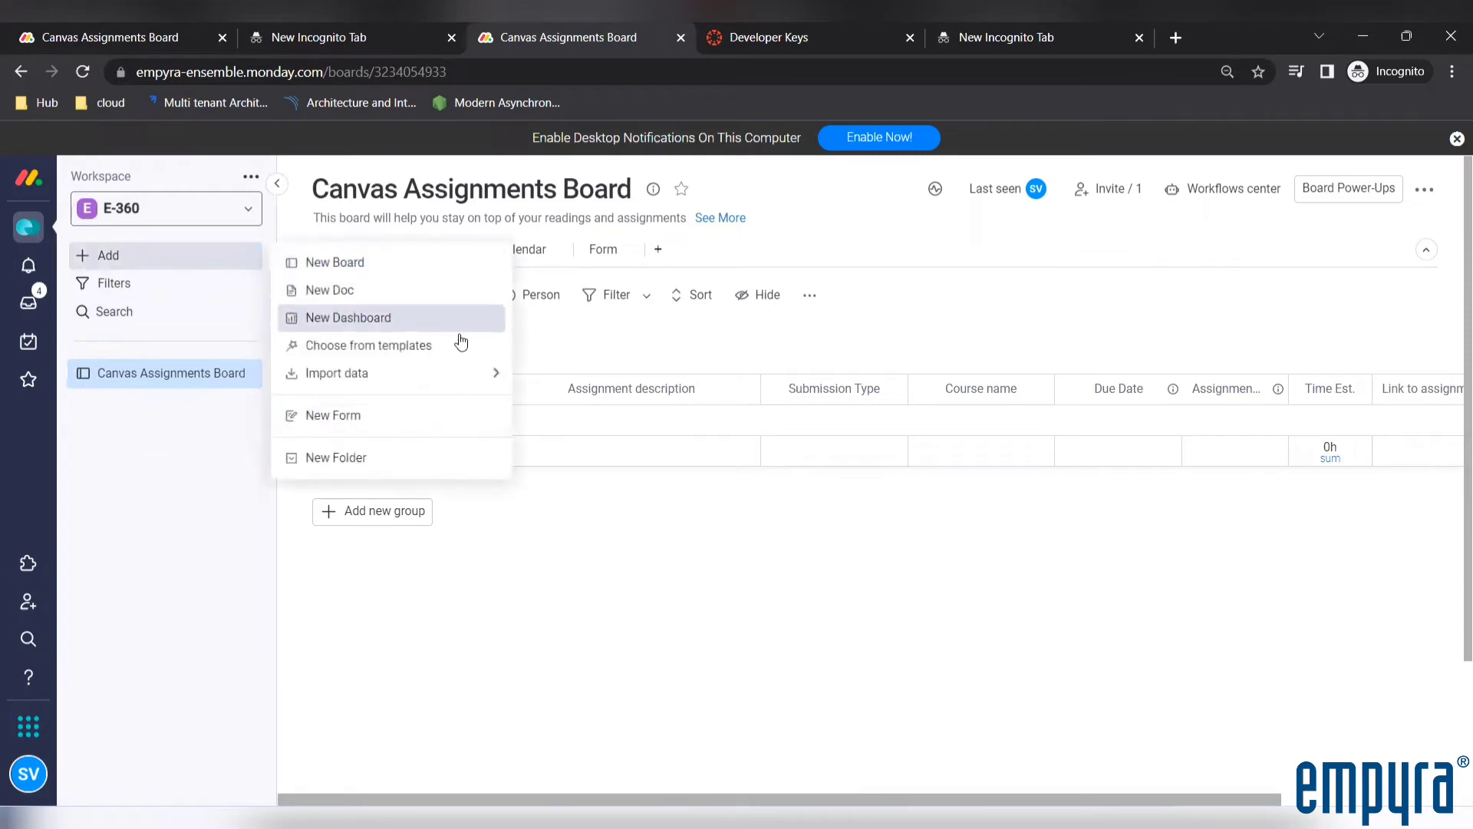
drag(411, 347, 439, 522)
click(113, 425)
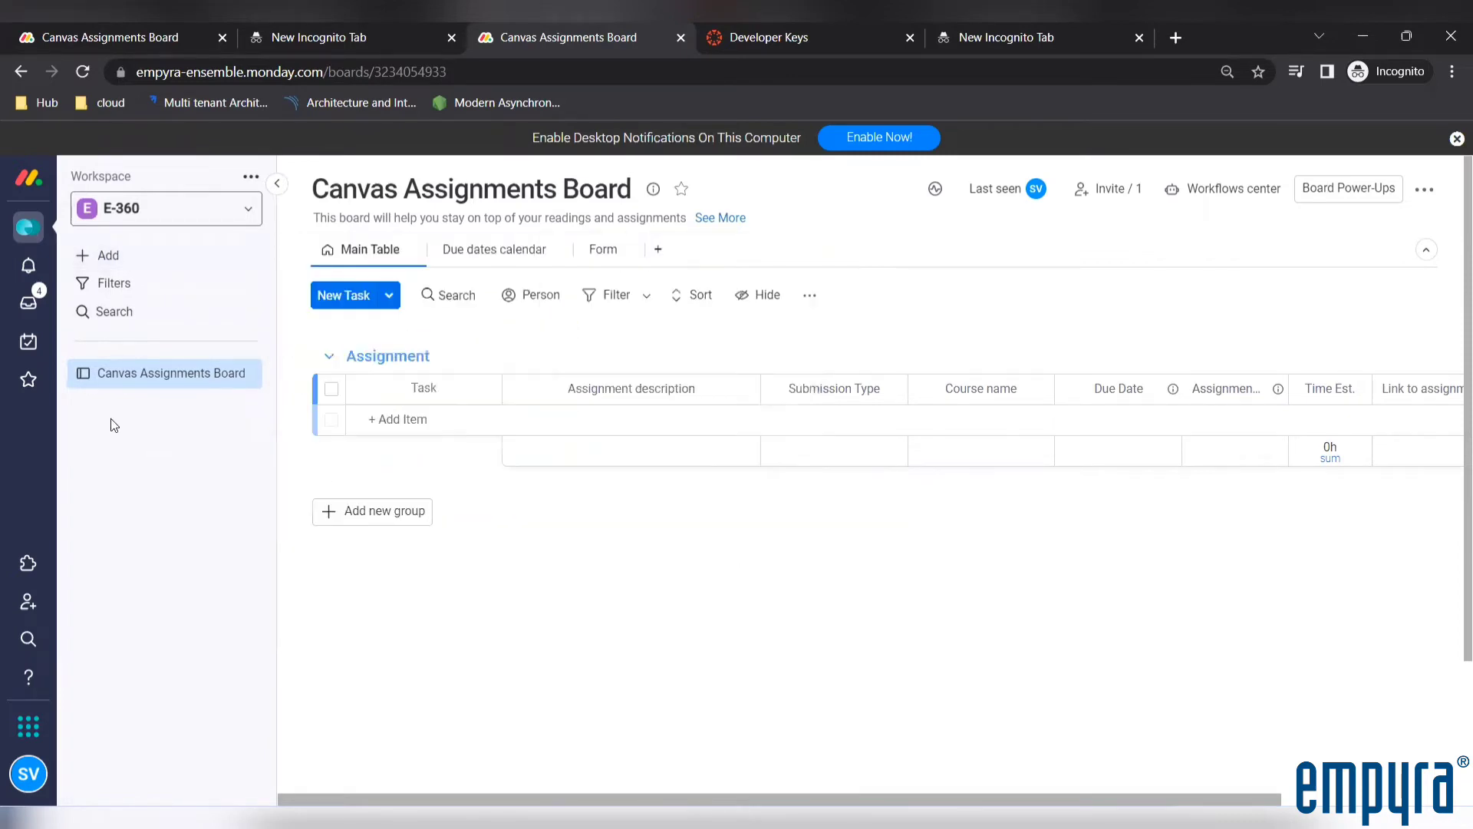
View the Integration between monday.com & Canvas LMS template in the template center's Education category, then close the template center
click(122, 253)
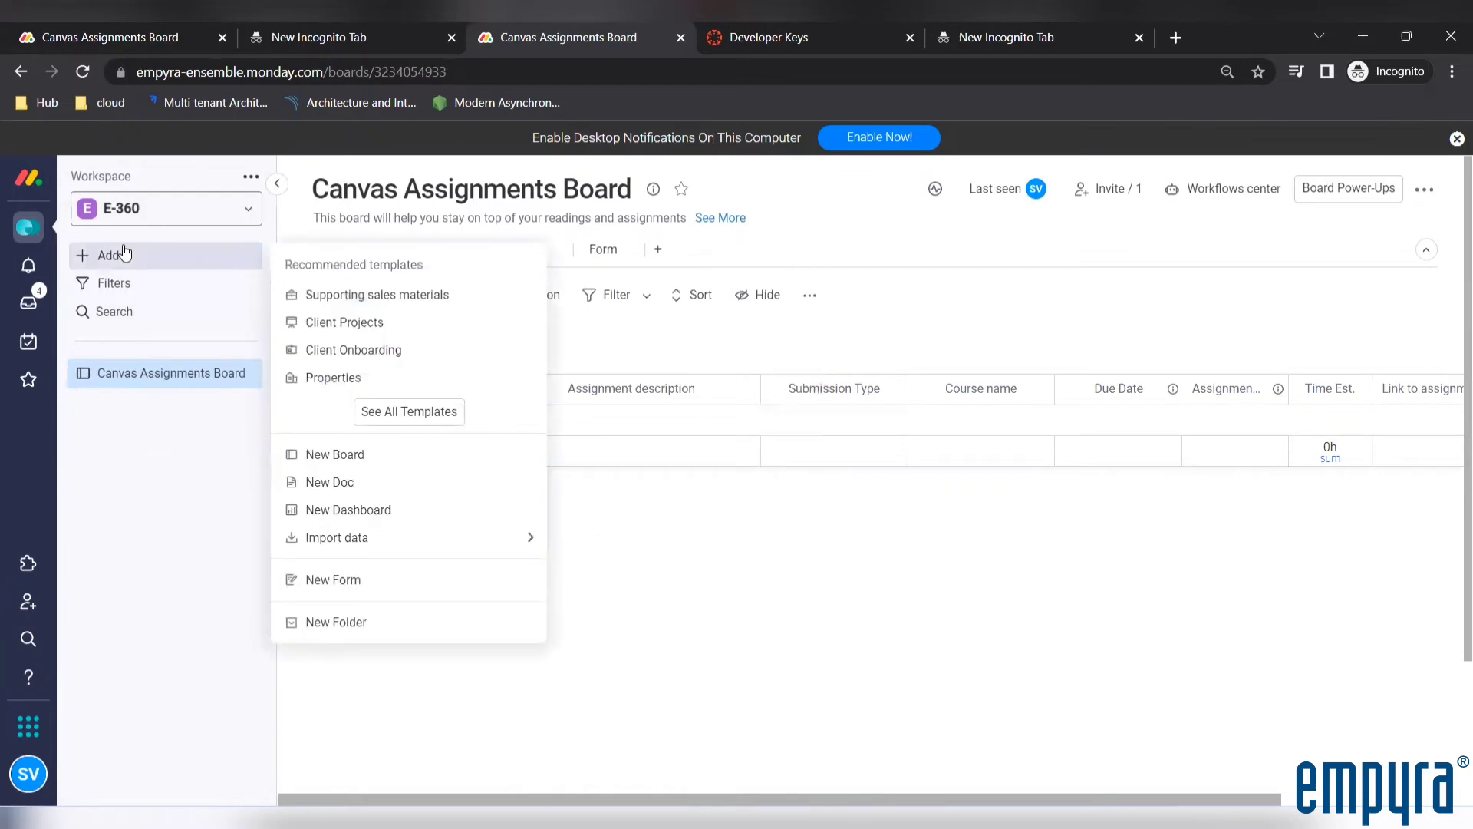
click(399, 413)
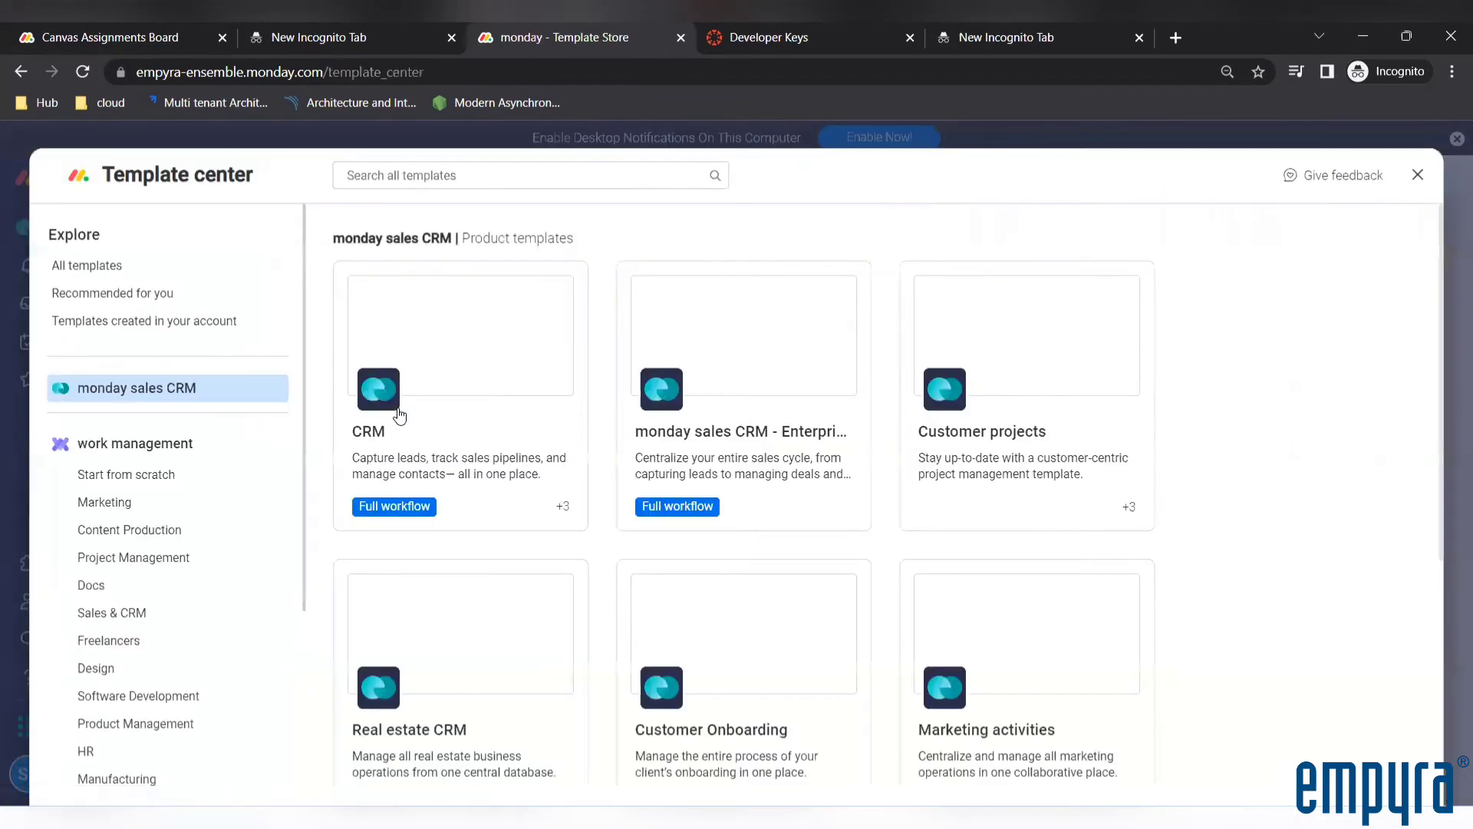
scroll(174, 583, down, 1)
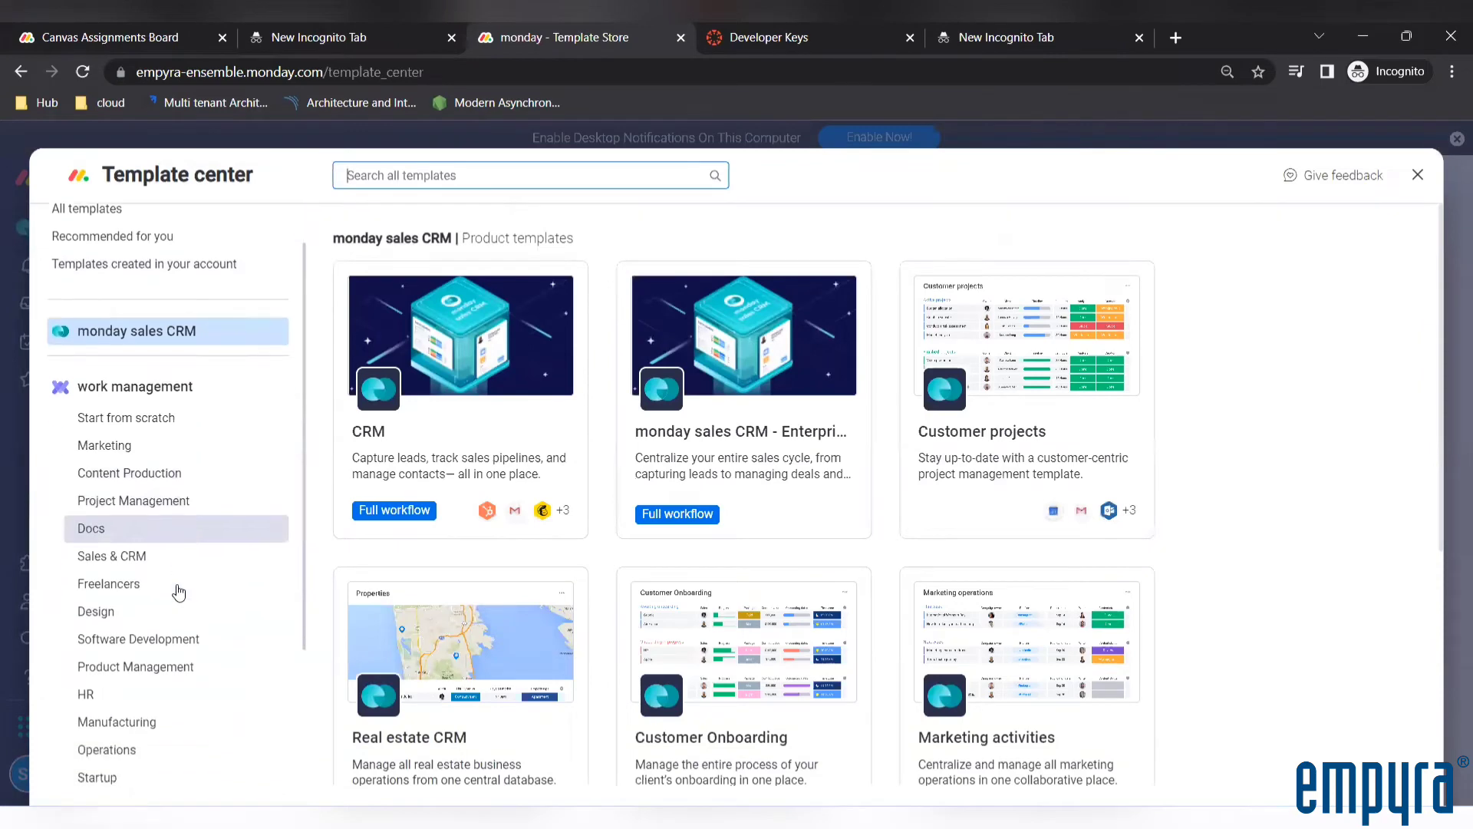
click(131, 771)
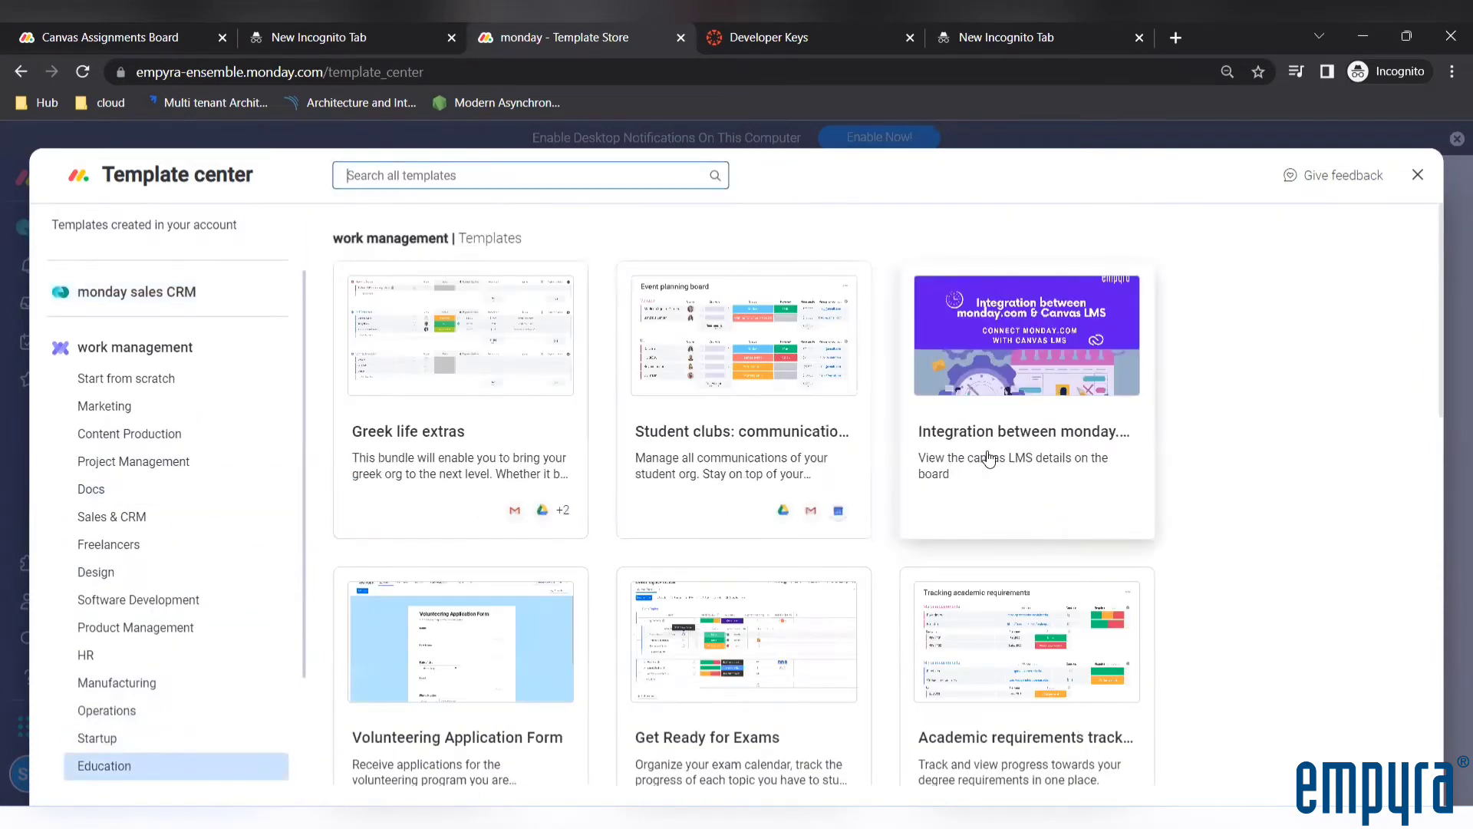
click(1048, 449)
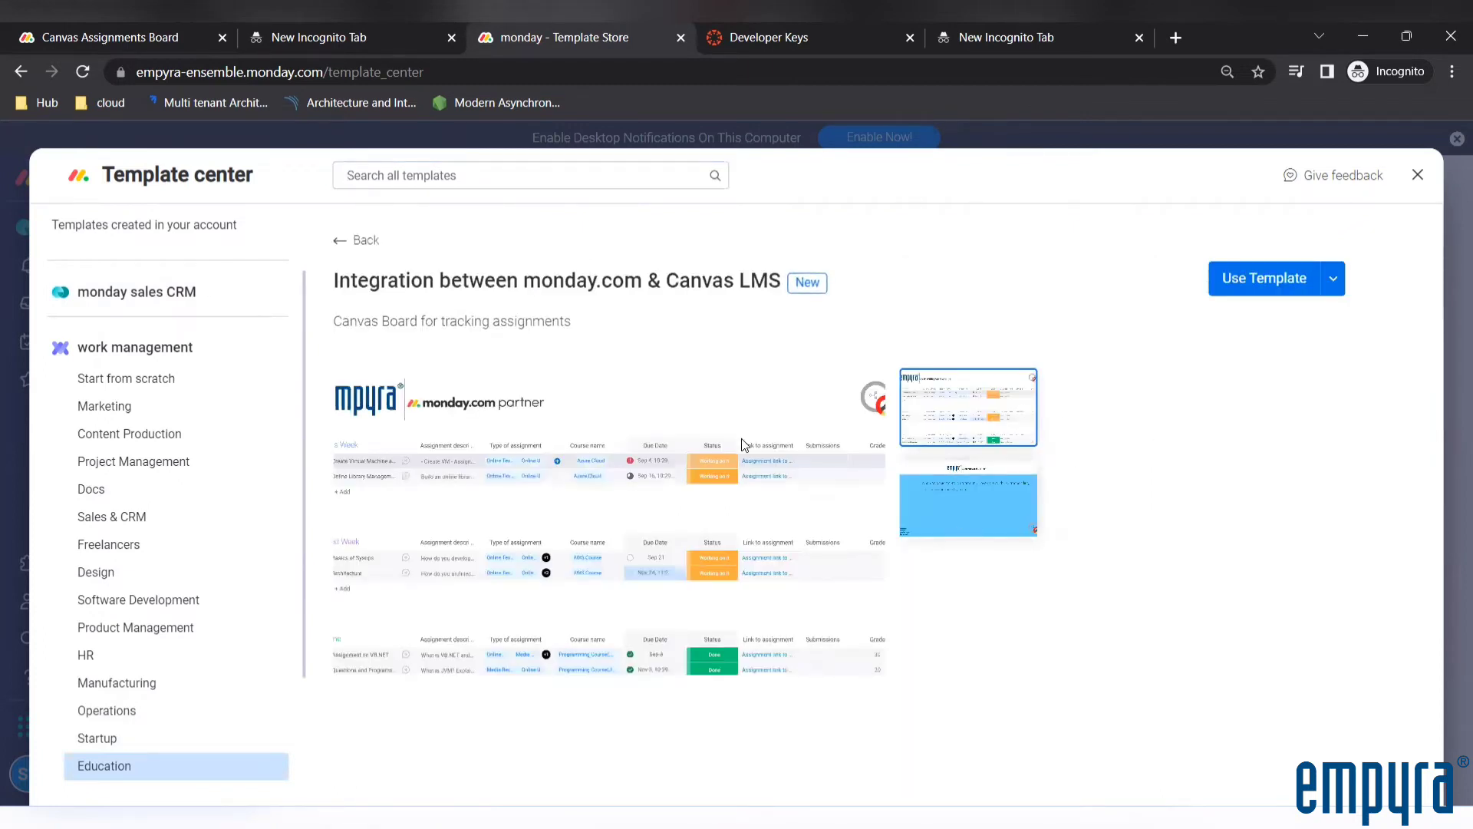
click(1418, 176)
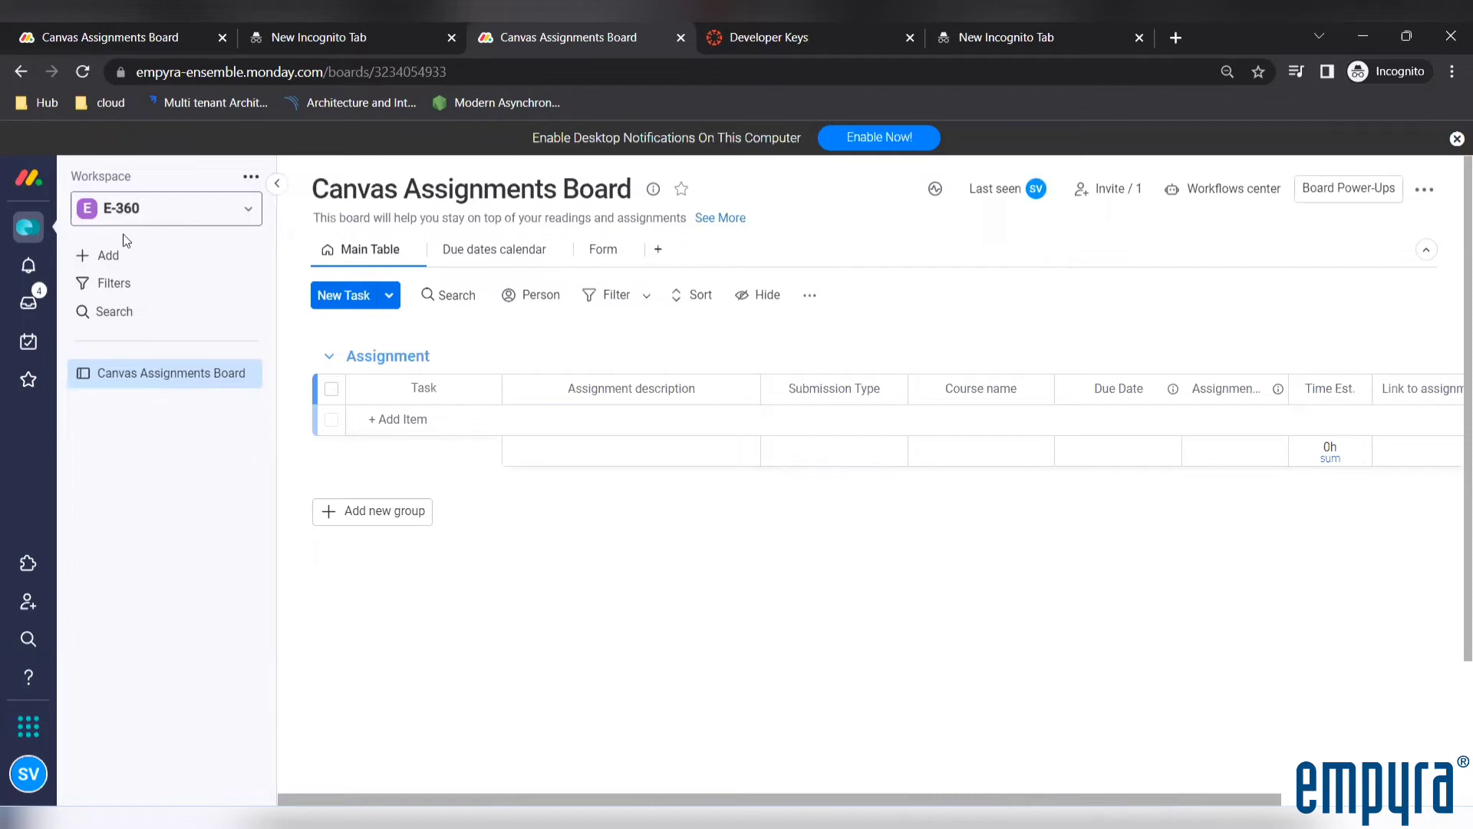
Create a new open workspace named My Assignment WS from the overview of all workspaces
click(252, 178)
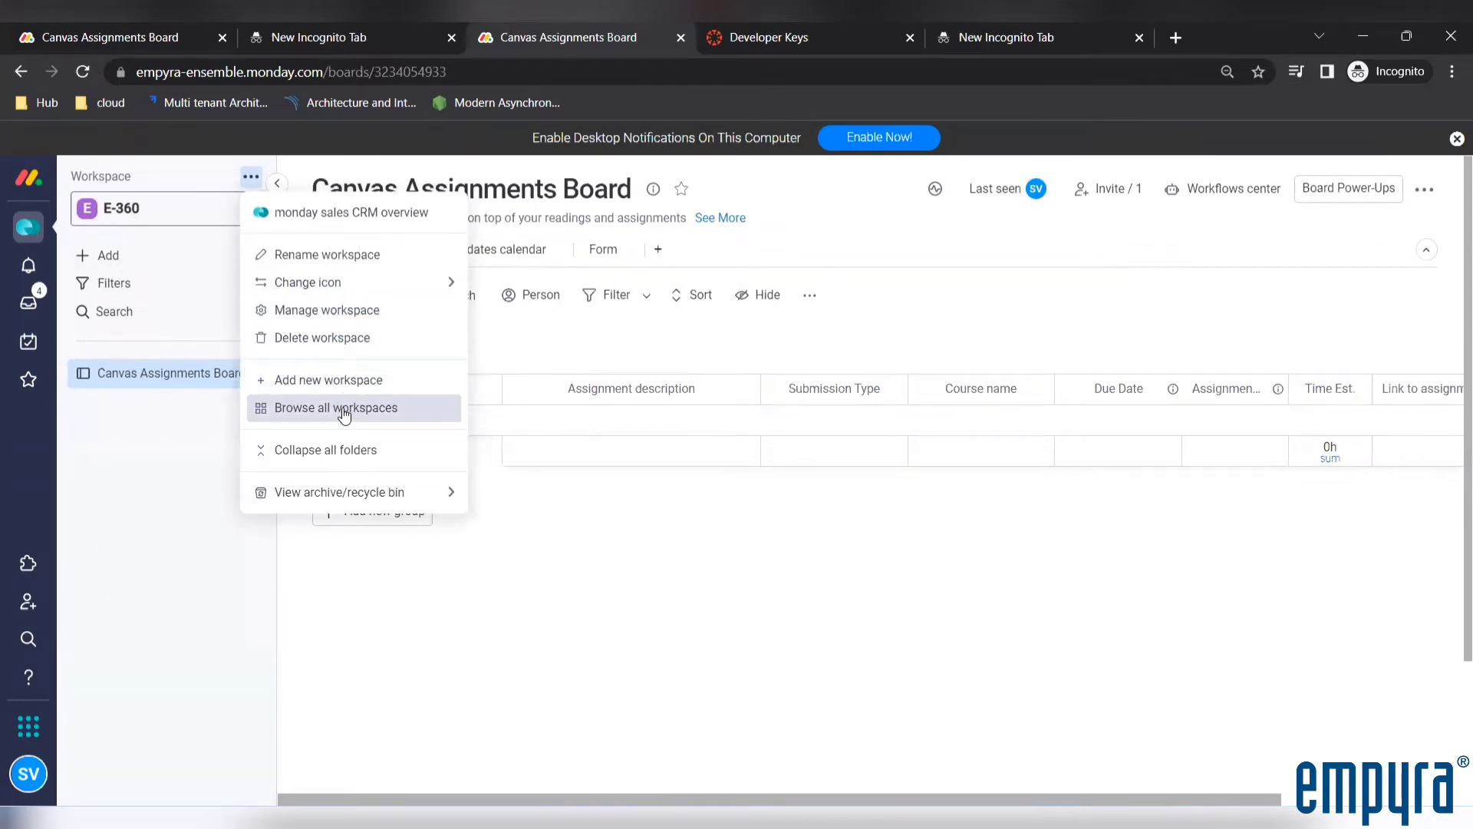
click(330, 311)
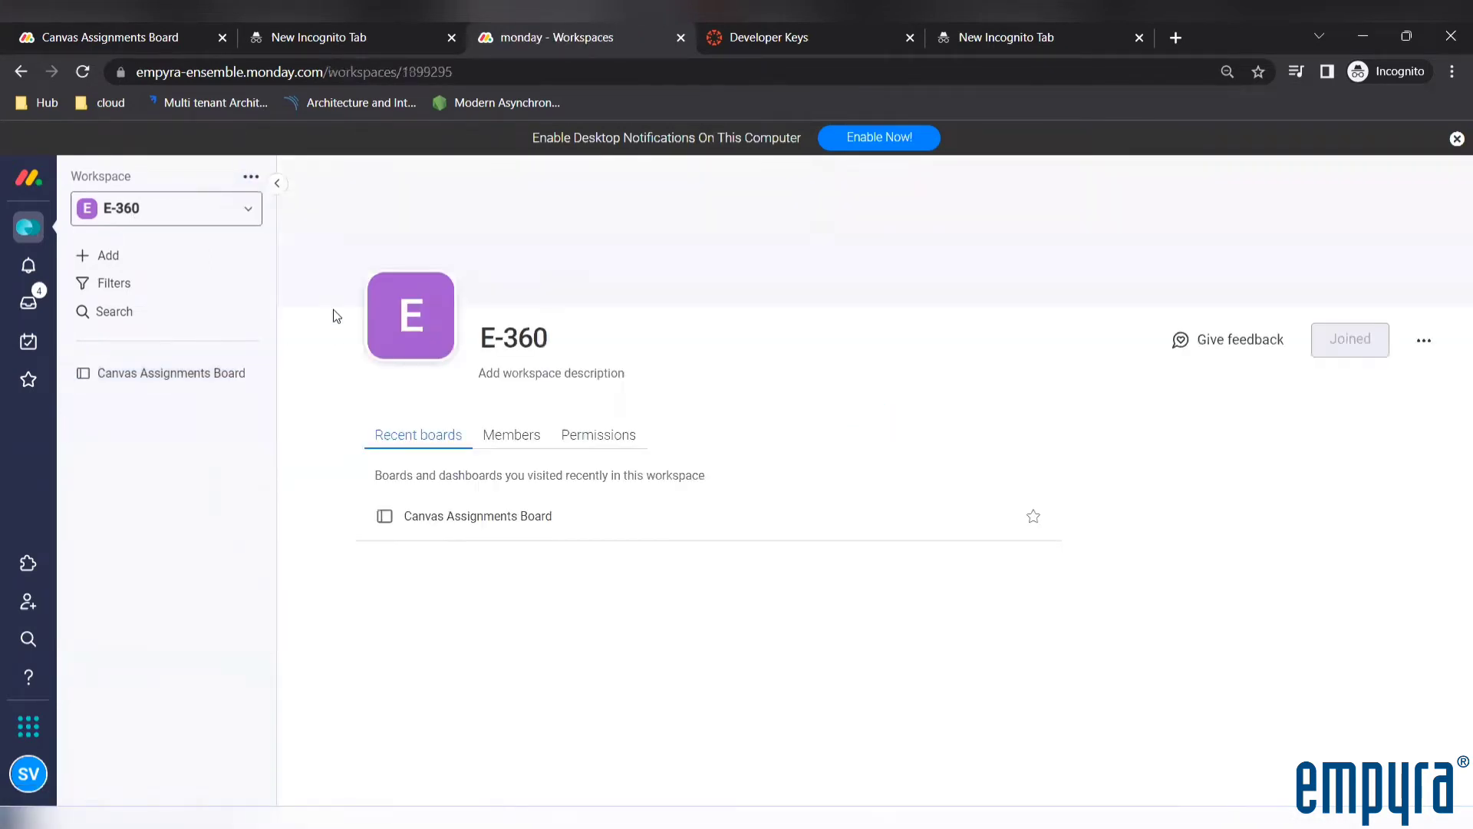
click(251, 177)
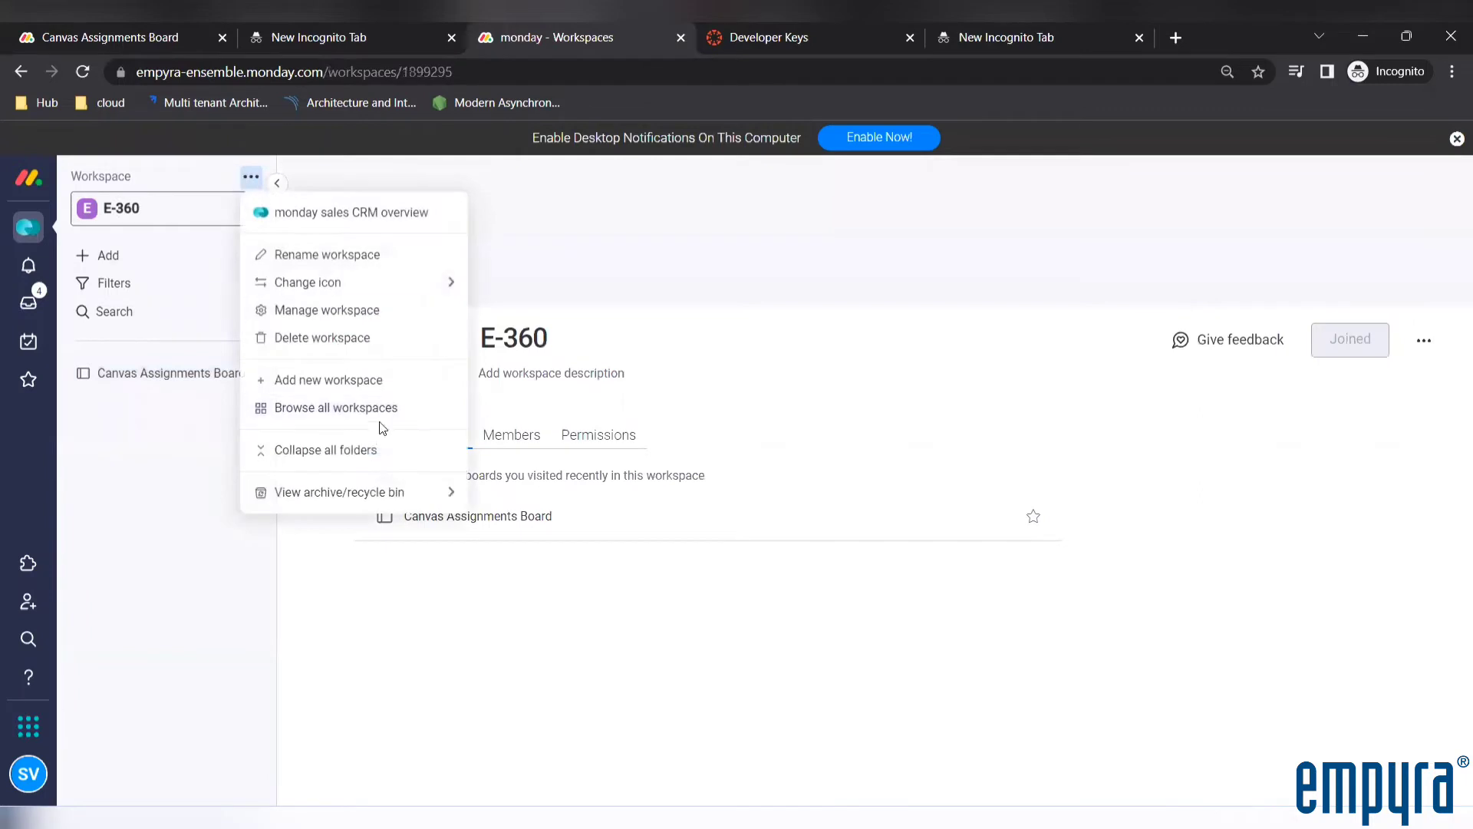
click(349, 410)
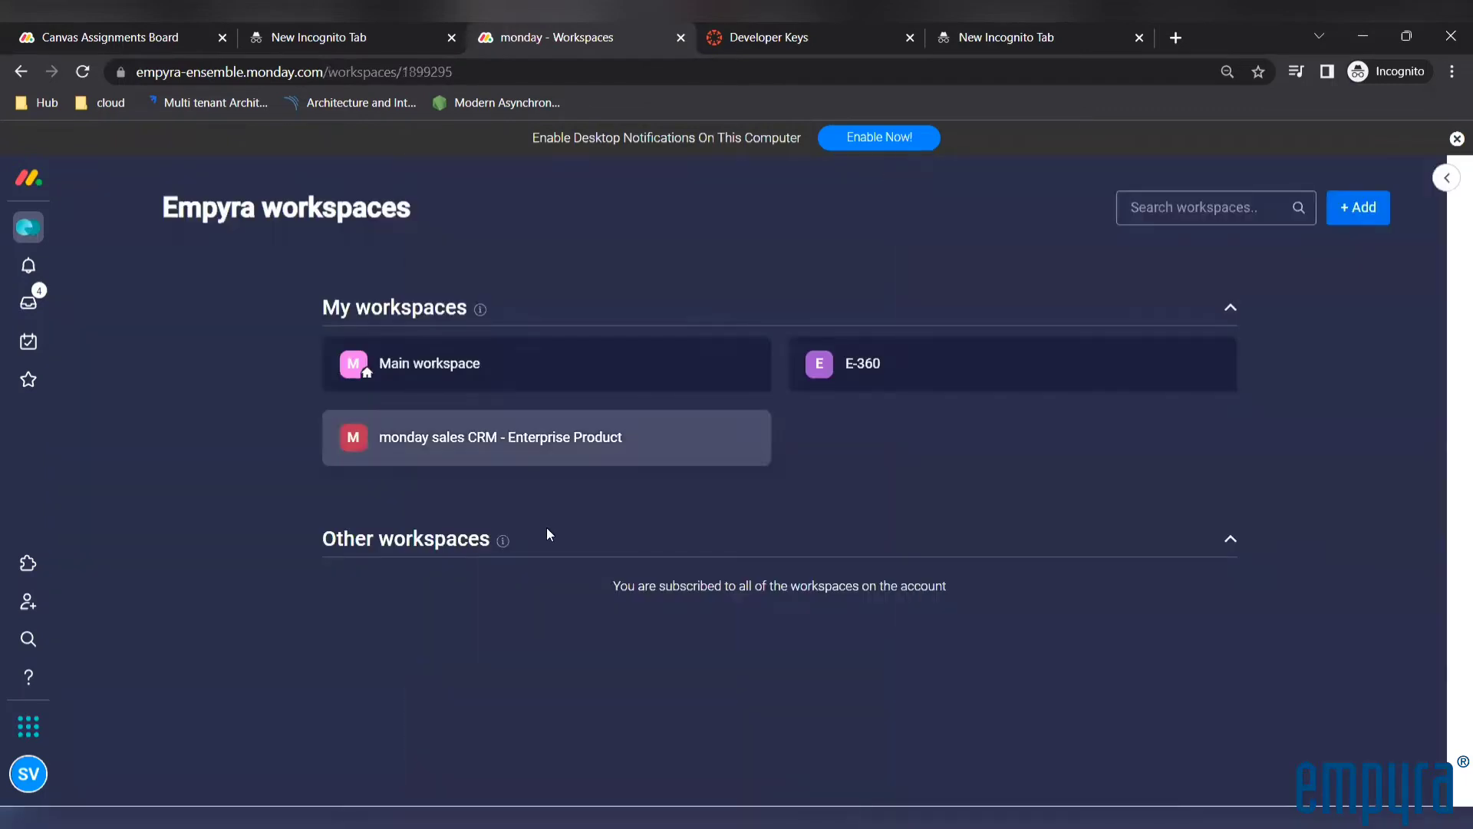
click(1356, 217)
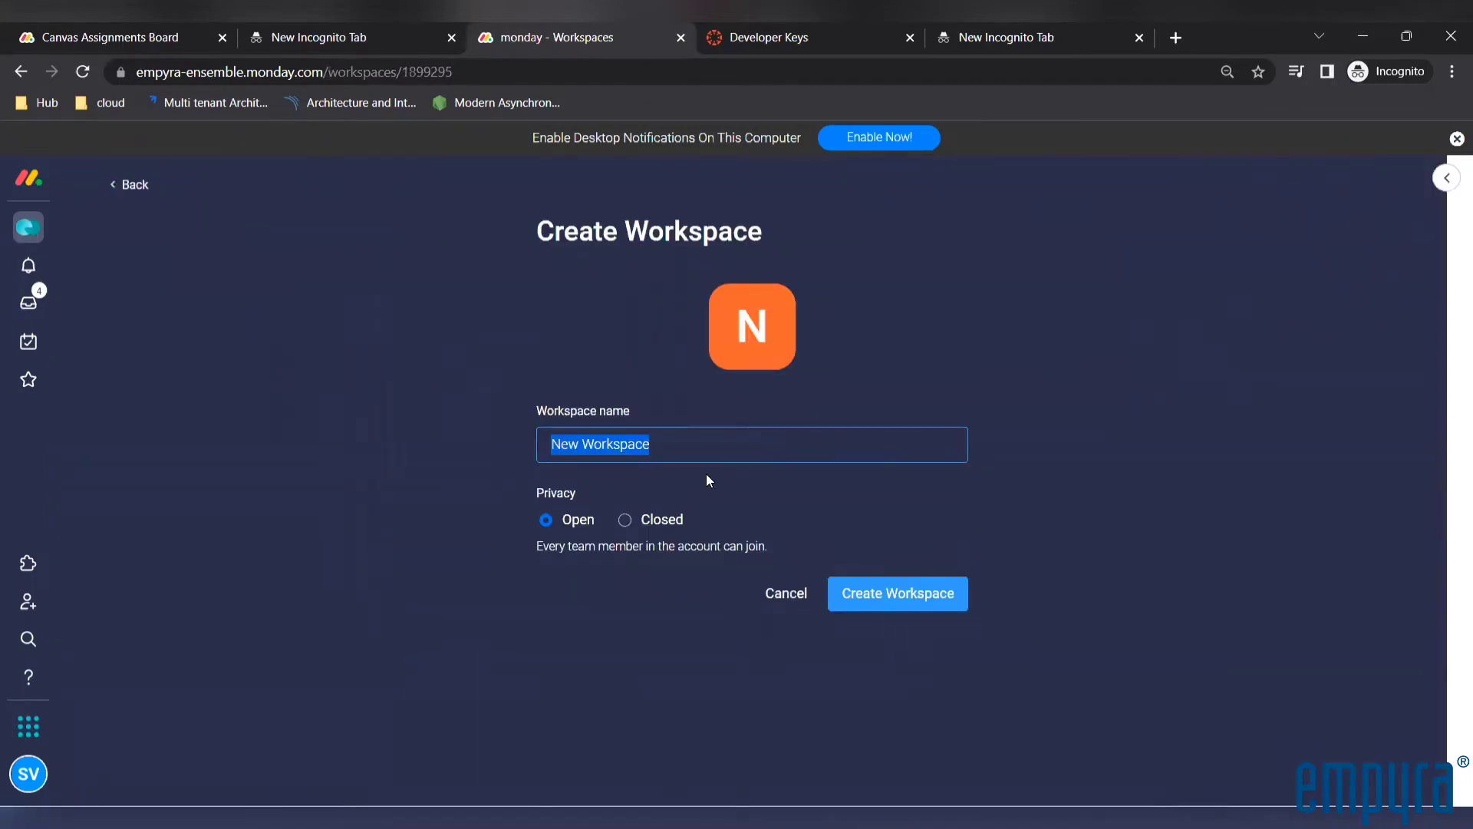
text(My As)
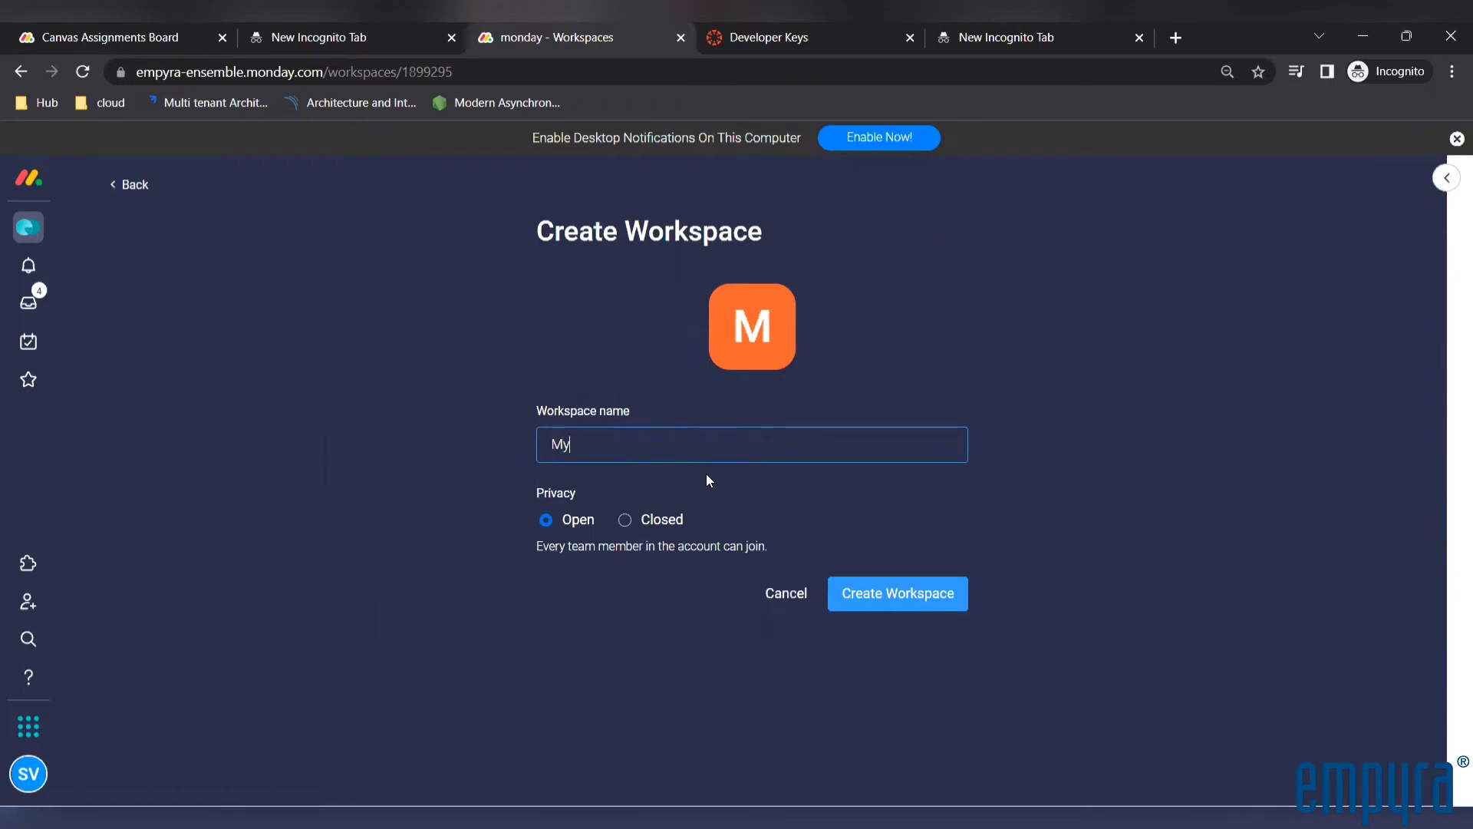
text(signment WS)
click(899, 601)
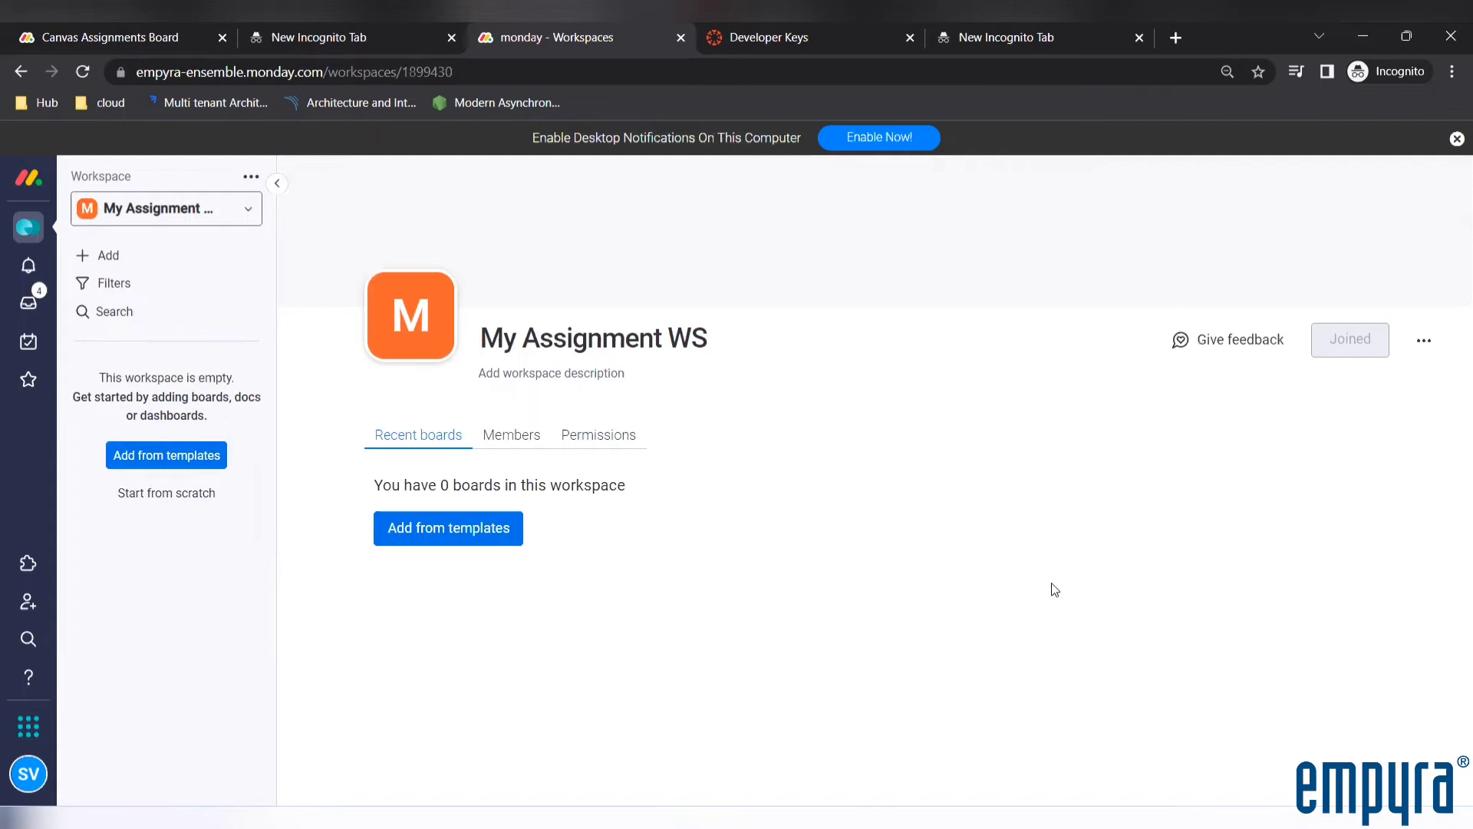
Add the Integration between monday.com & Canvas LMS template from the Education category to the My Assignment WS workspace
click(123, 261)
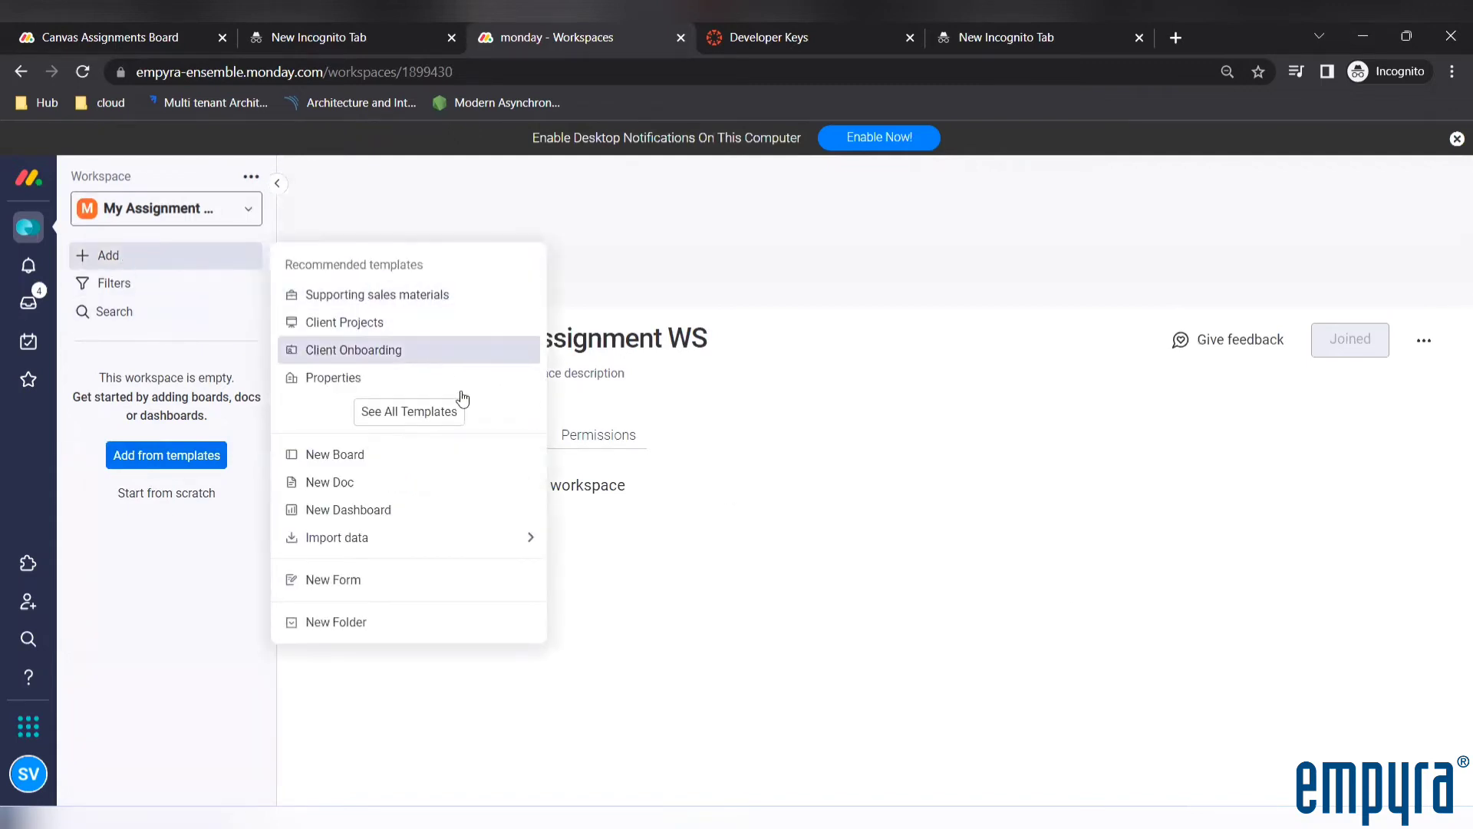
click(413, 412)
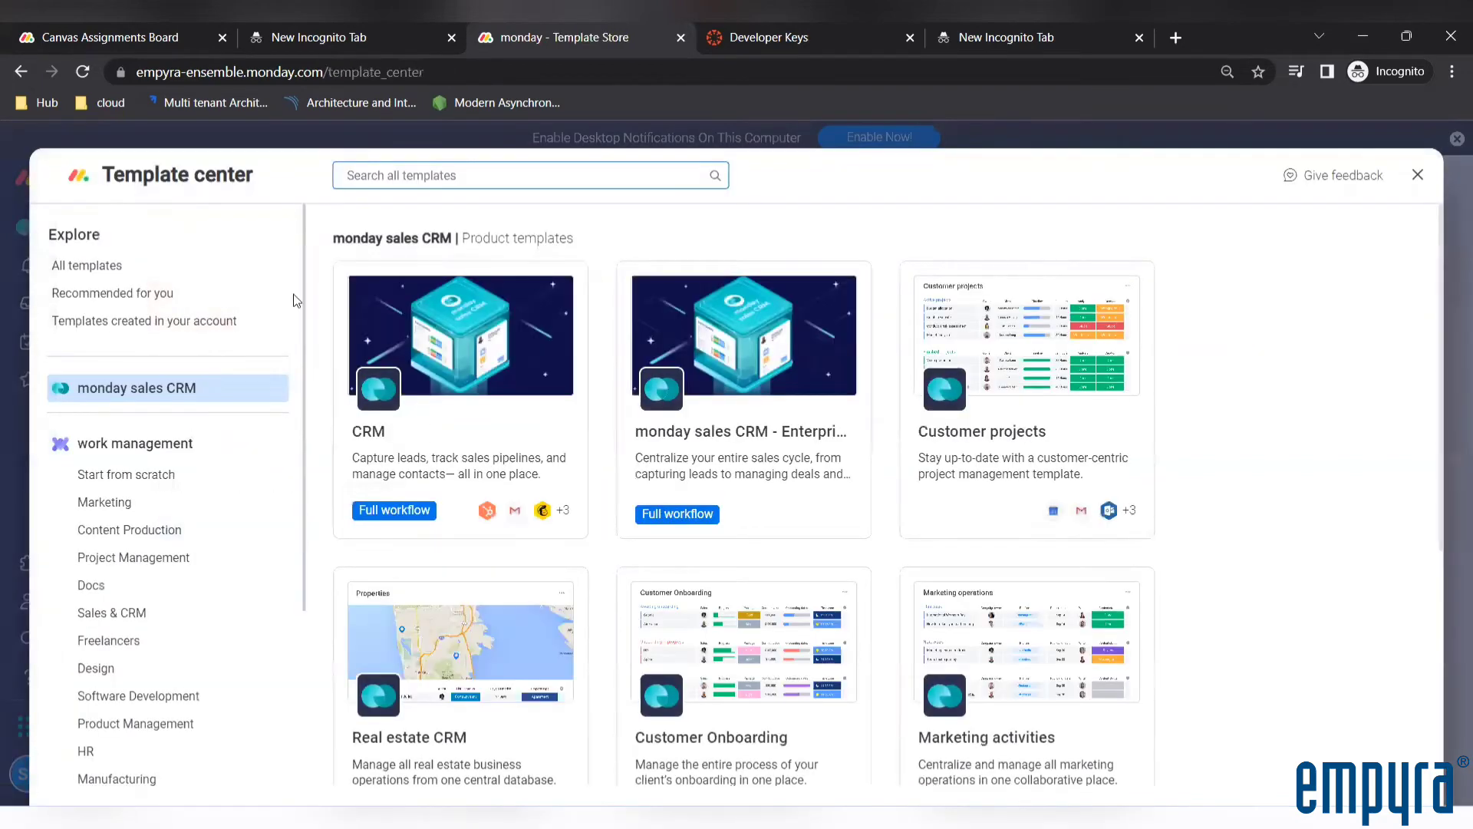
scroll(182, 664, down, 3)
click(146, 672)
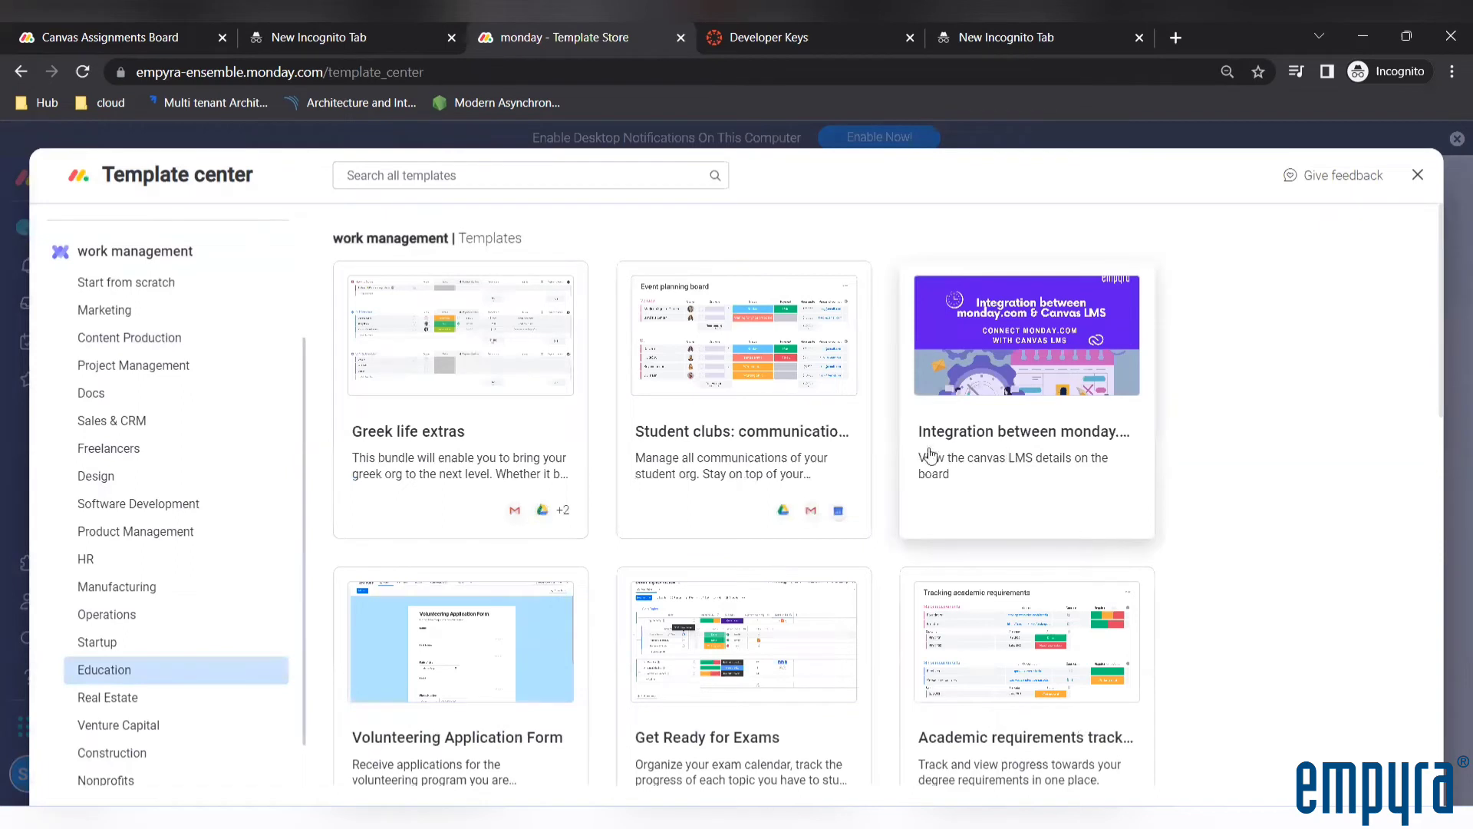
click(1044, 492)
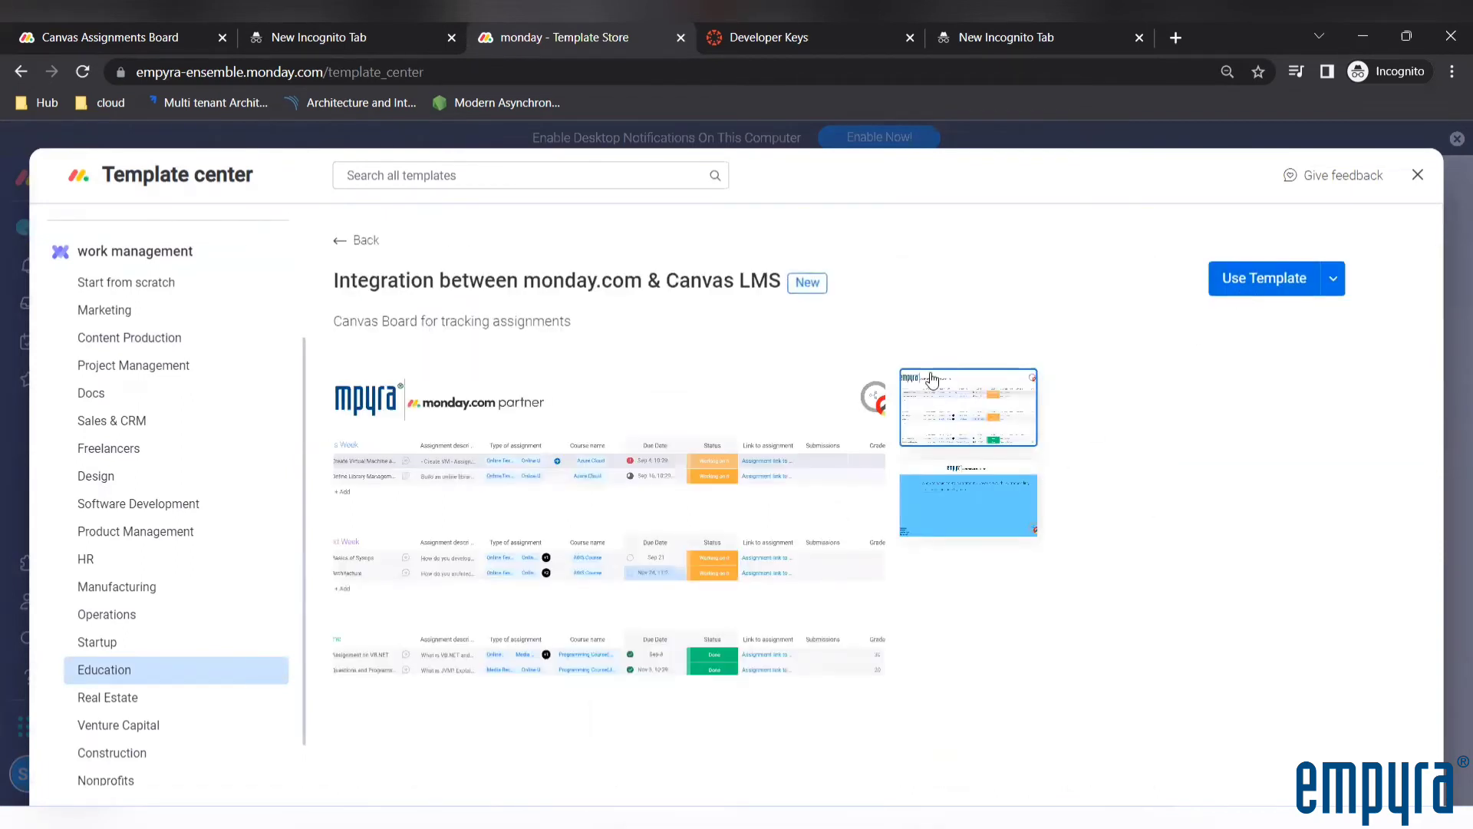
click(1262, 278)
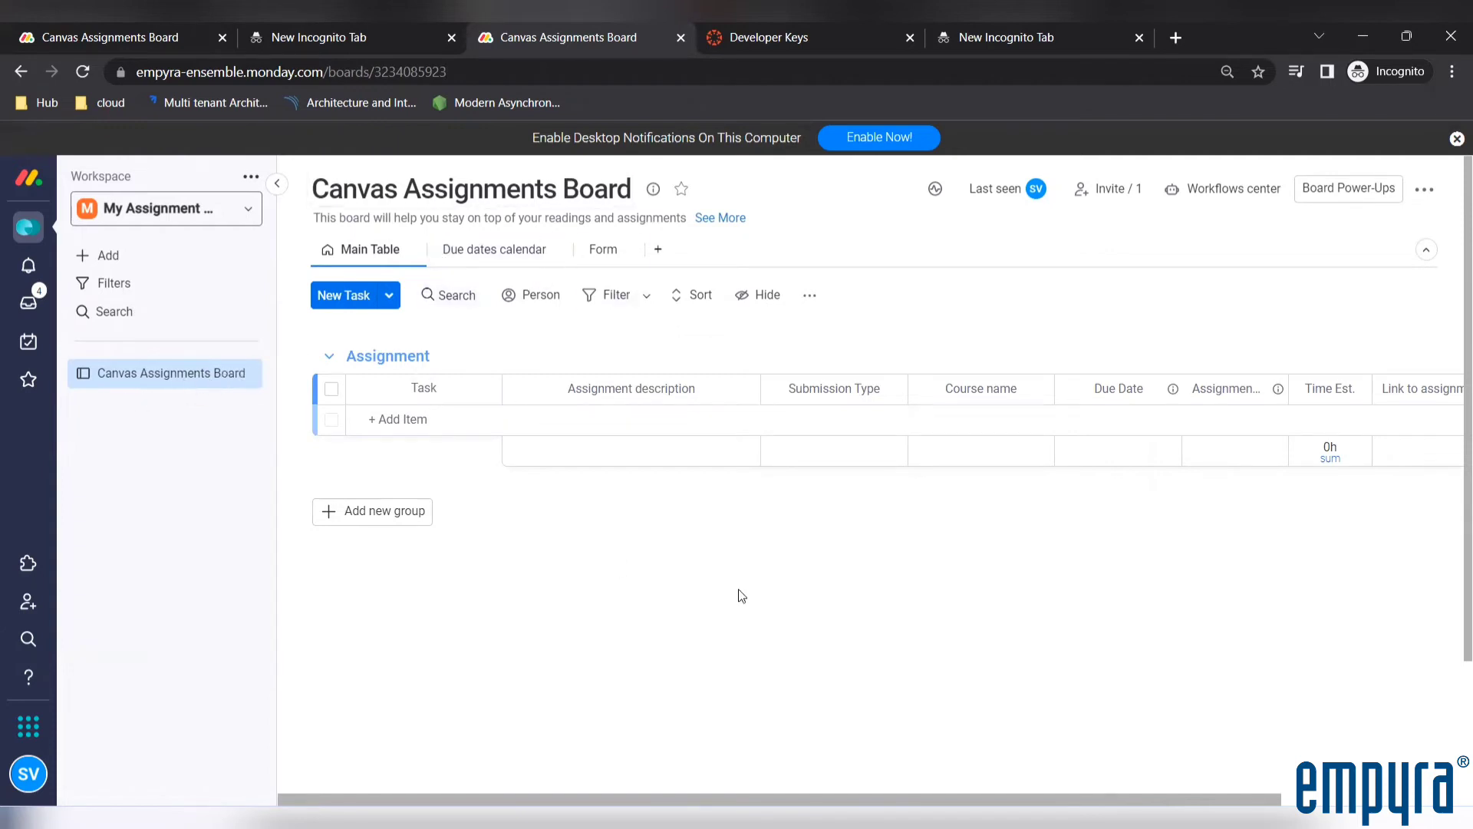
Choose the workflow recipe that creates a monday.com assignment when one is created in Canvas, and install the Canvas LMS integration
click(1241, 192)
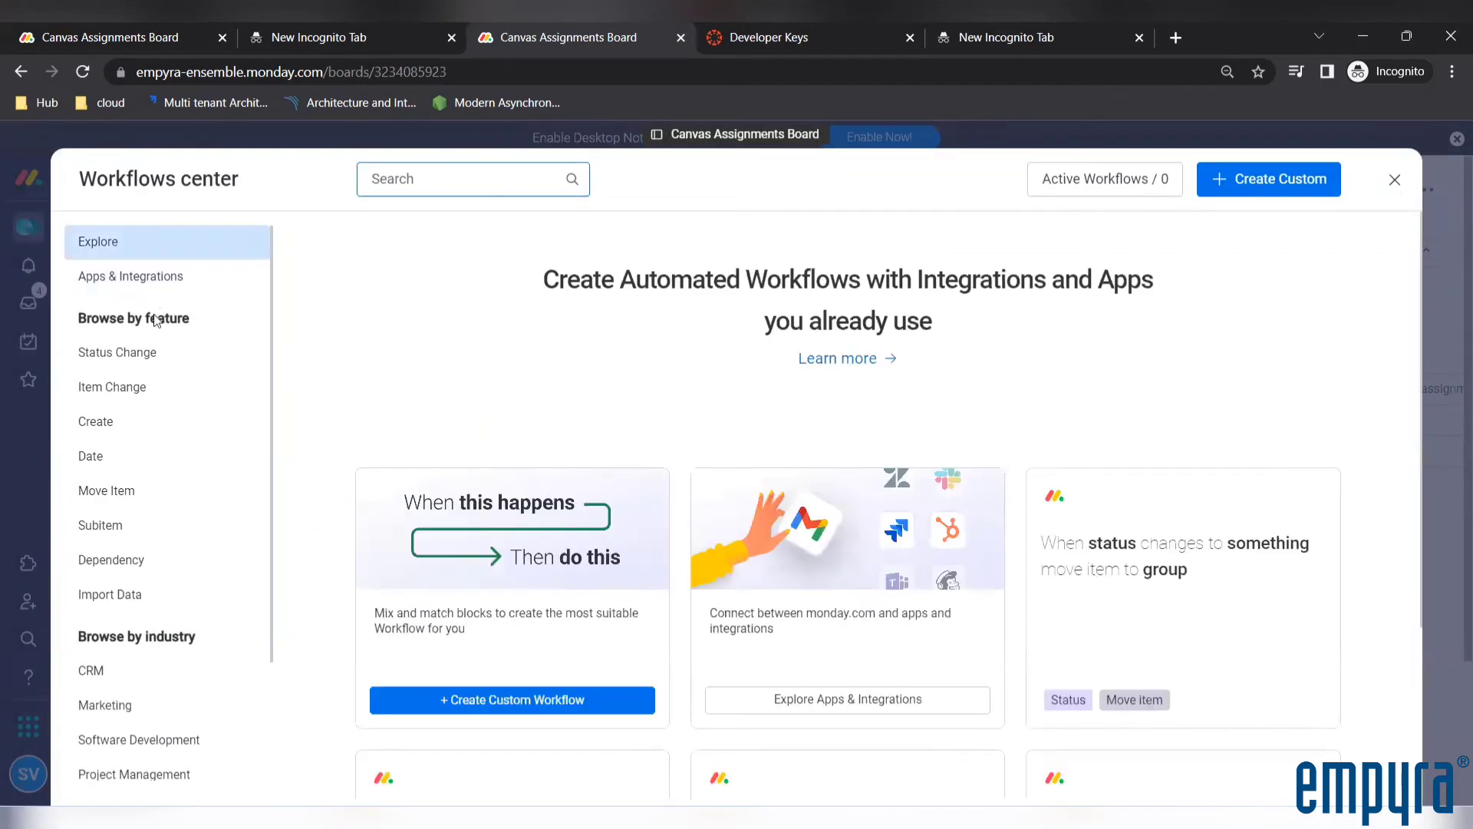
click(140, 281)
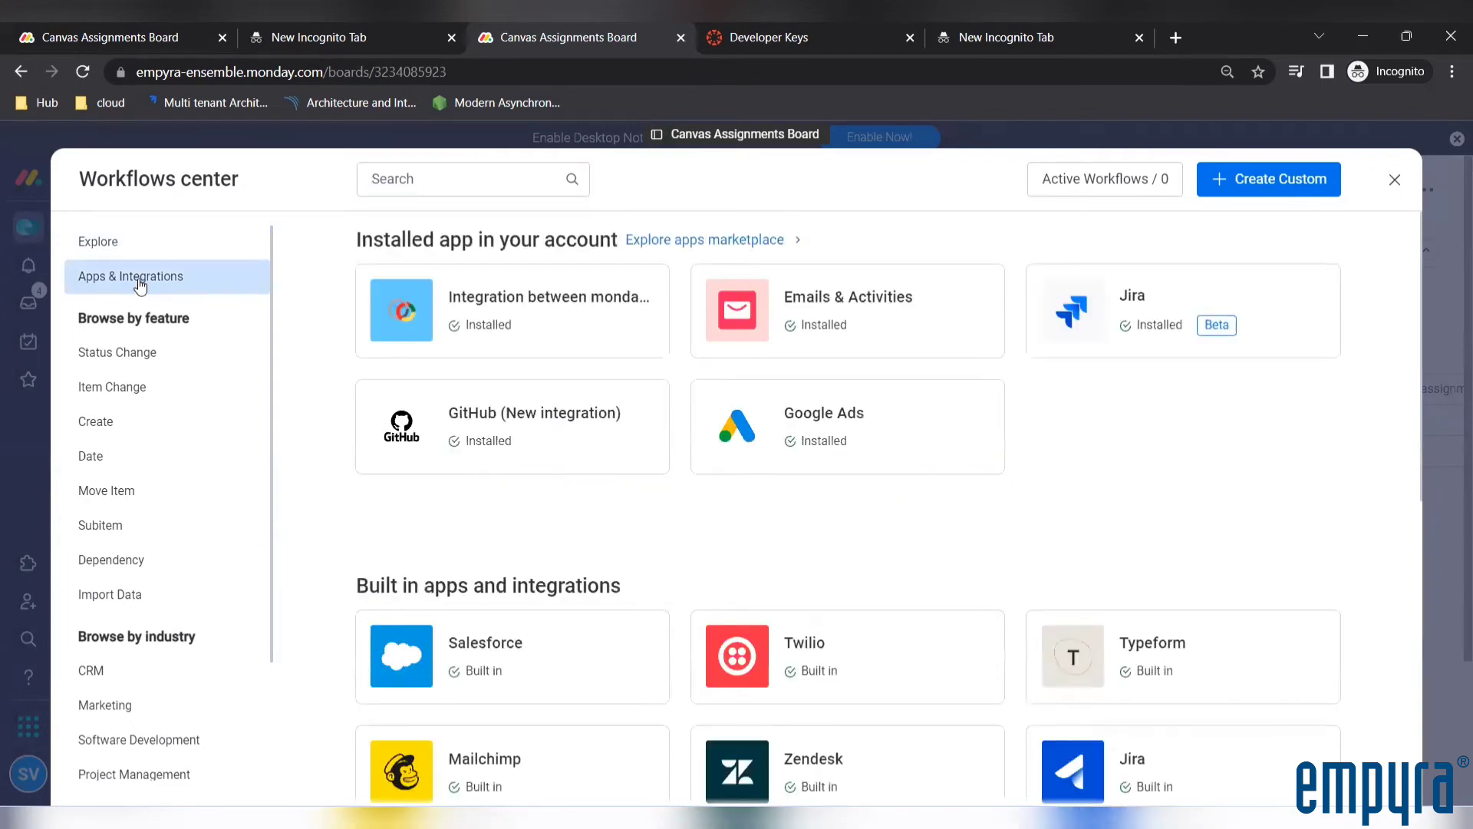
click(560, 304)
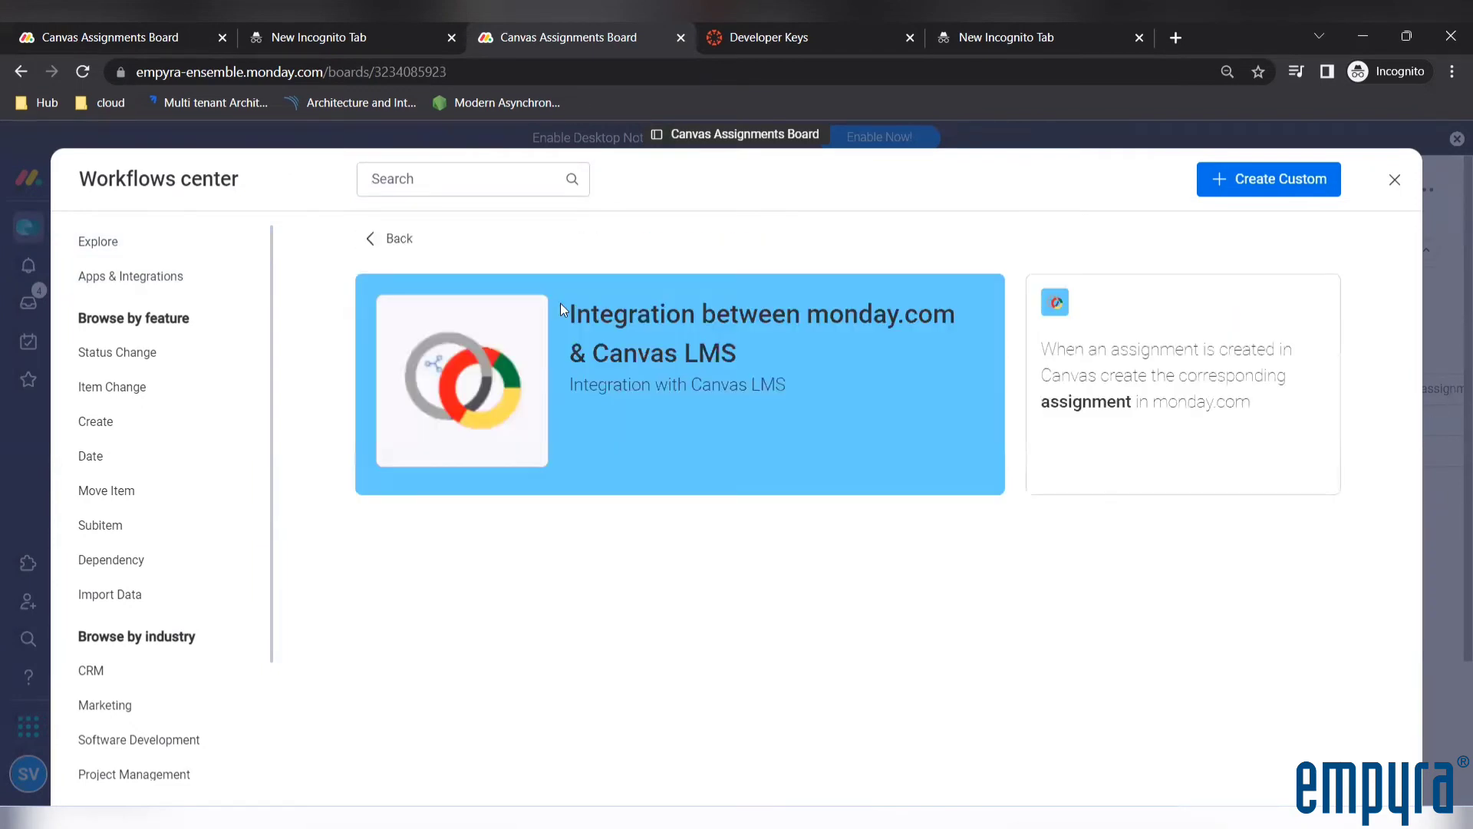
click(1102, 381)
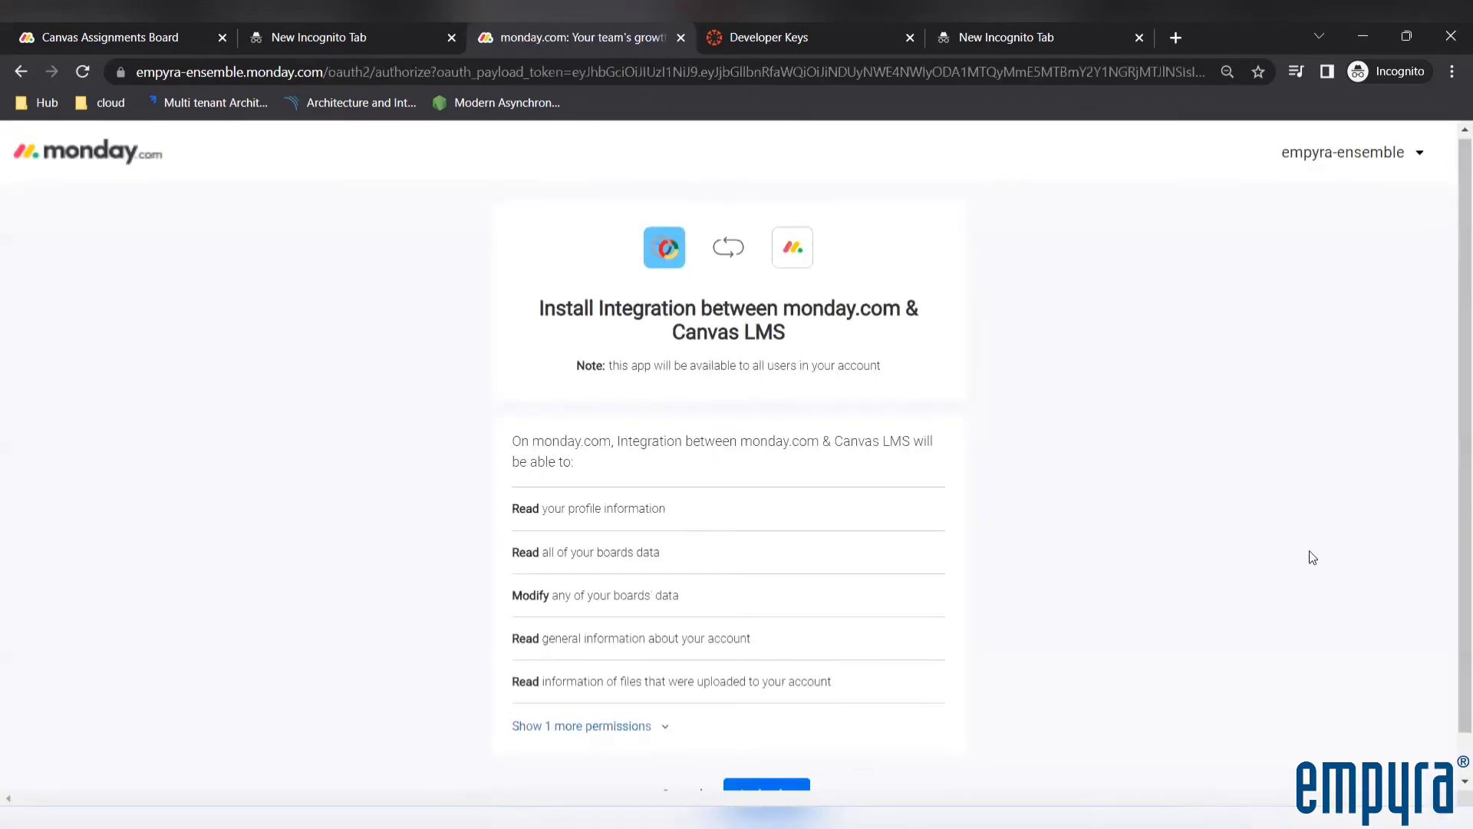
click(786, 744)
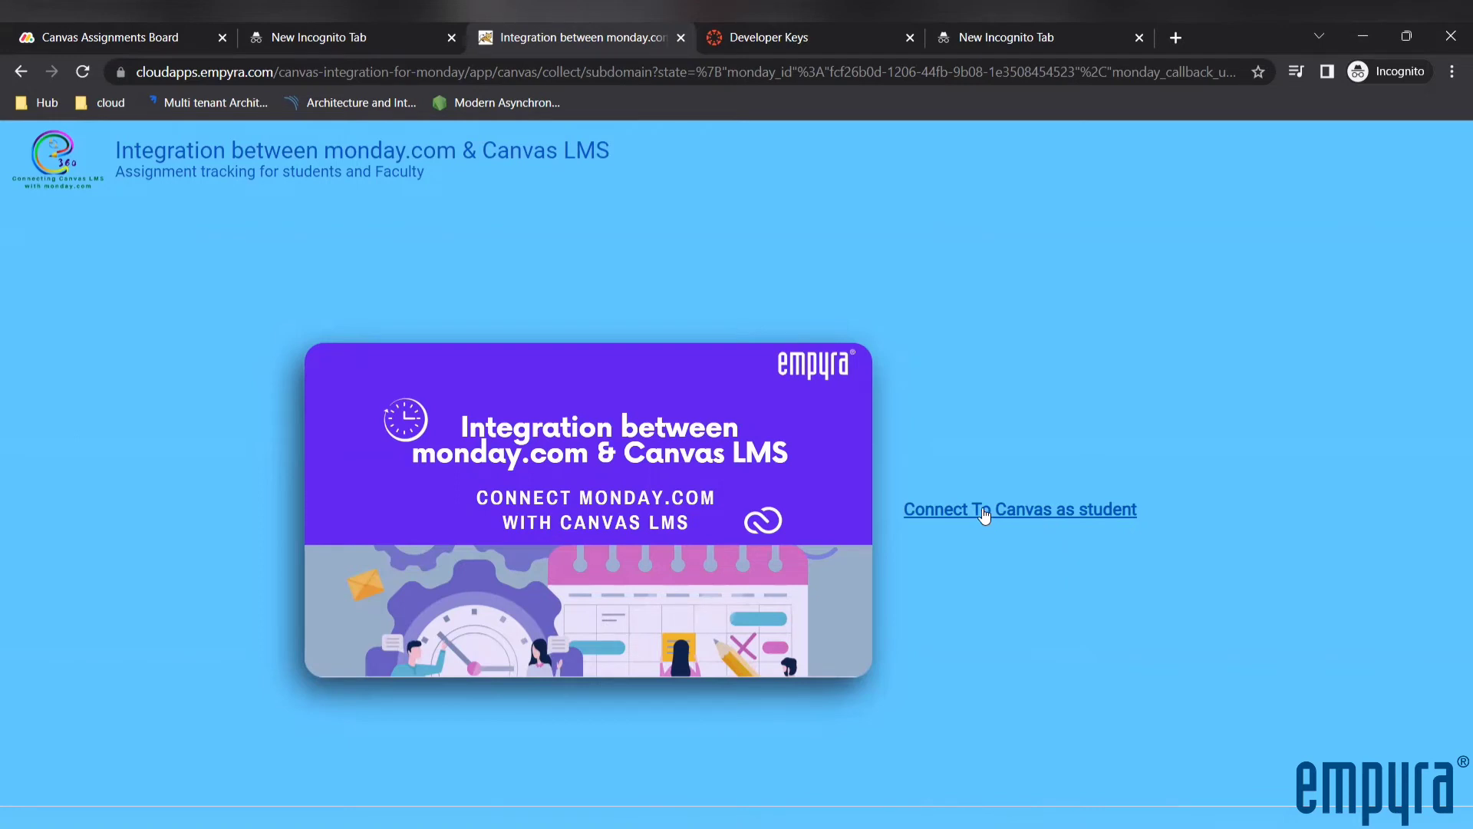
Go to the Canvas dashboard in the Developer Keys browser tab and log out of the current Canvas account
click(784, 35)
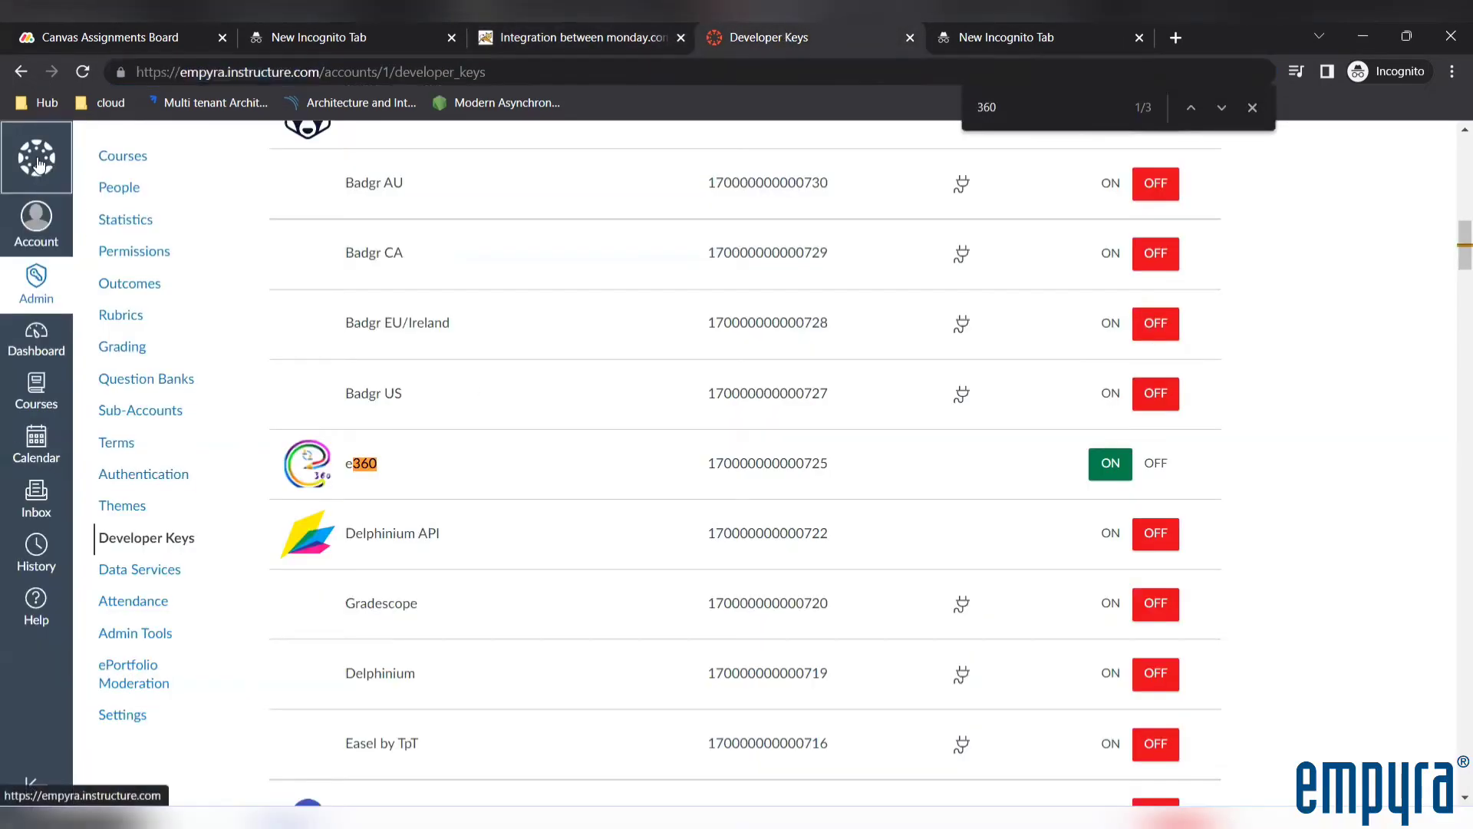
click(39, 164)
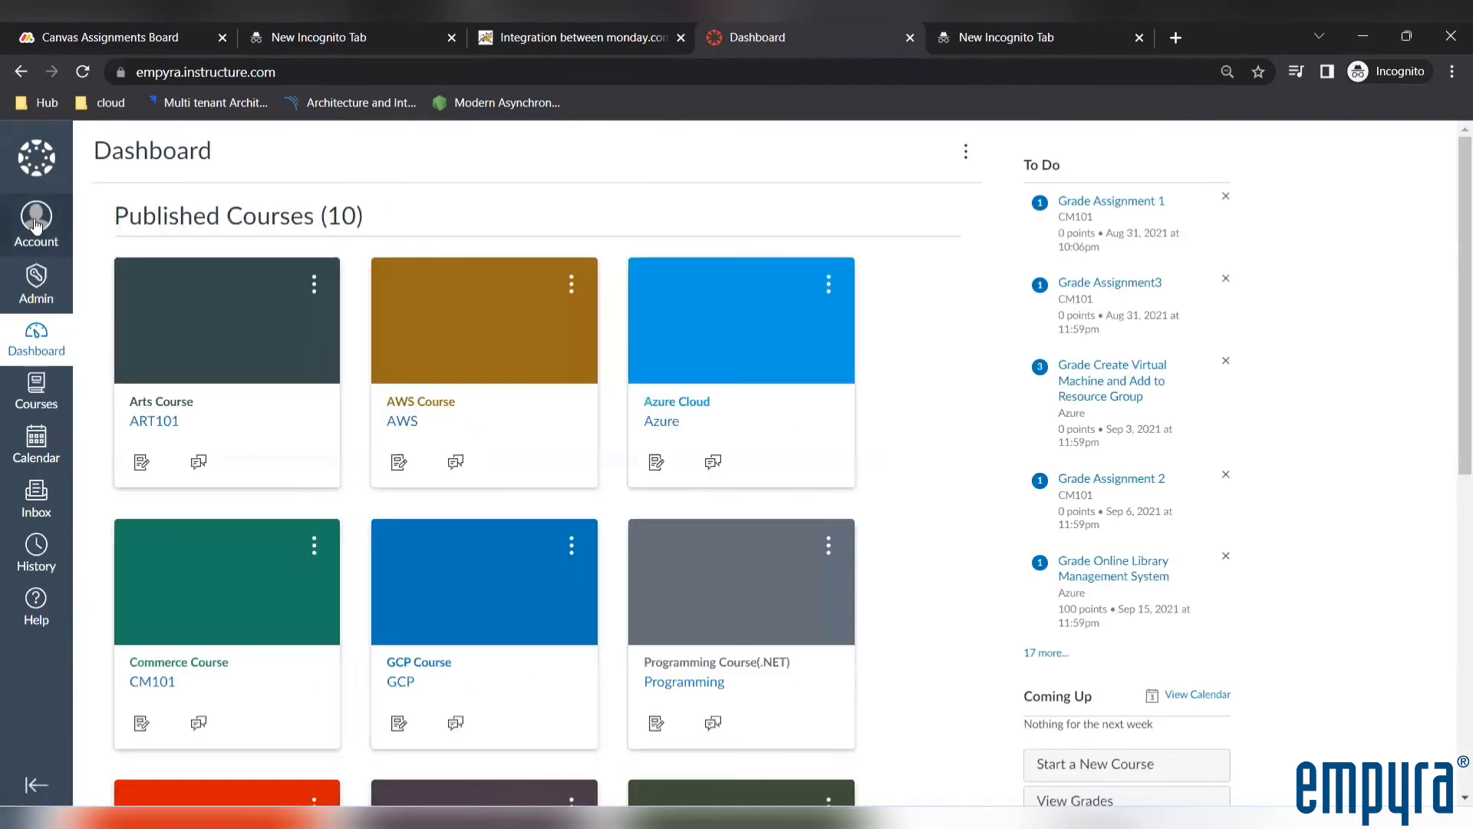
click(36, 221)
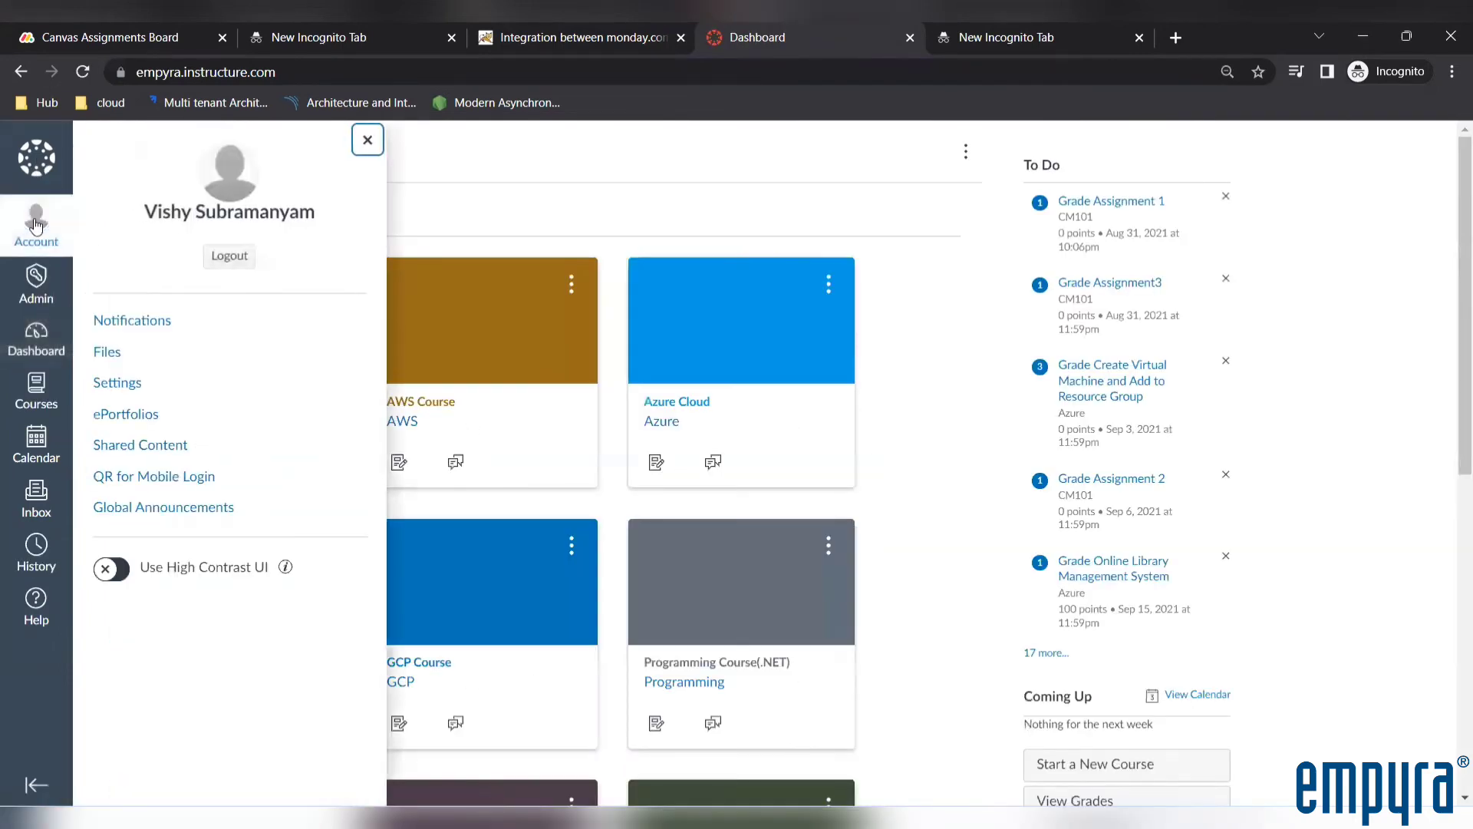
click(223, 258)
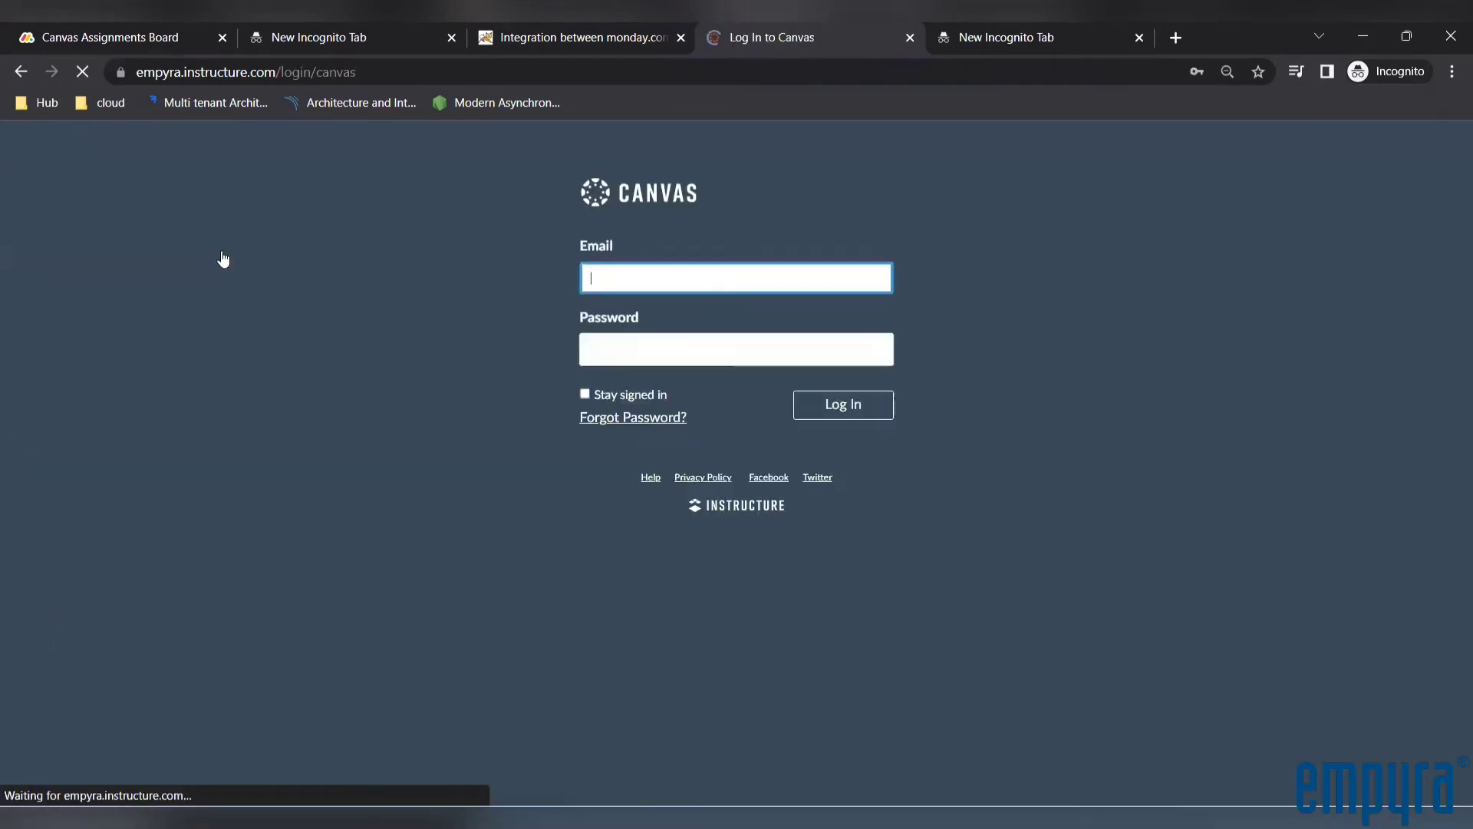
click(599, 277)
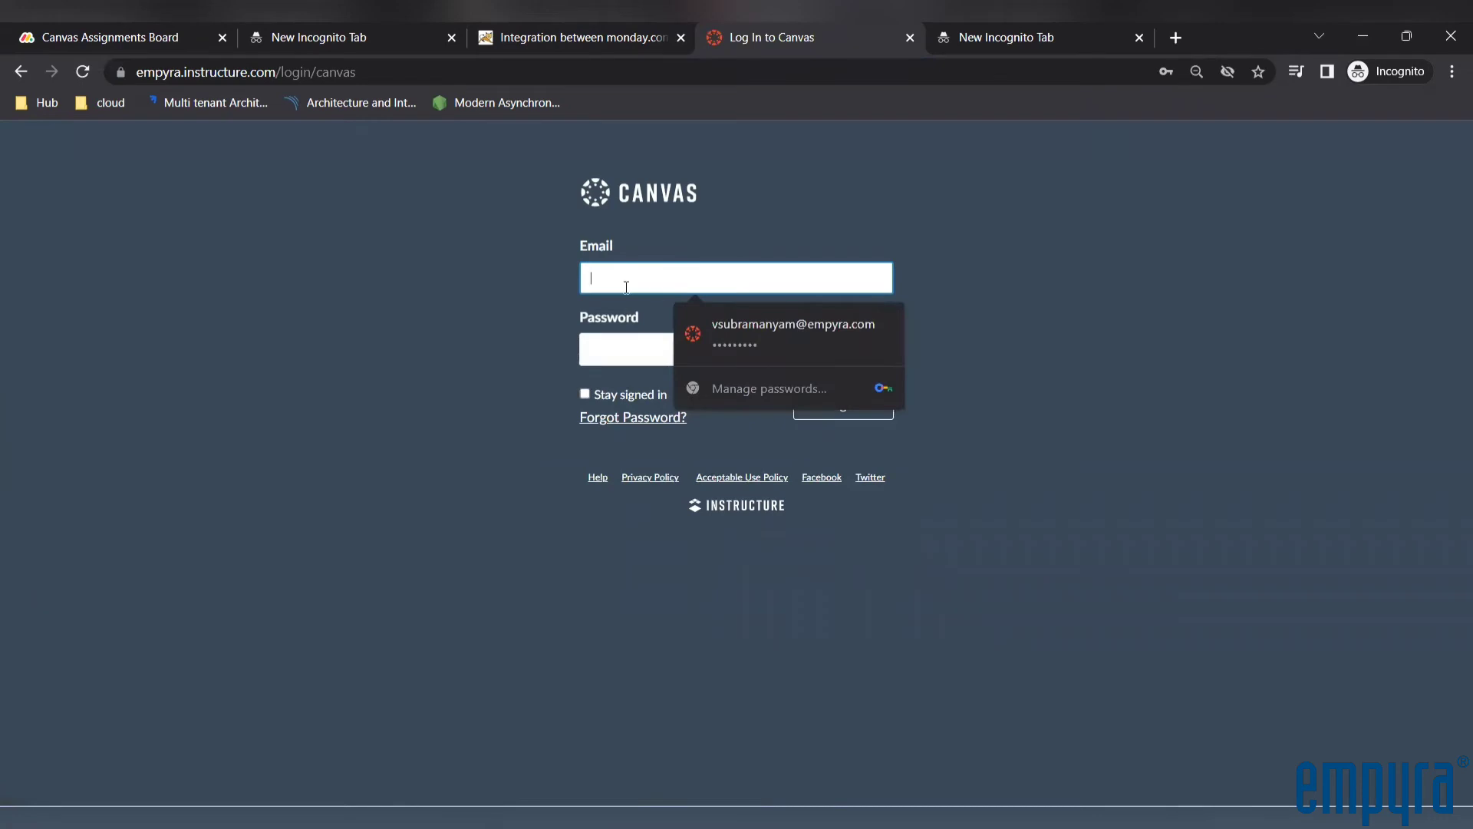
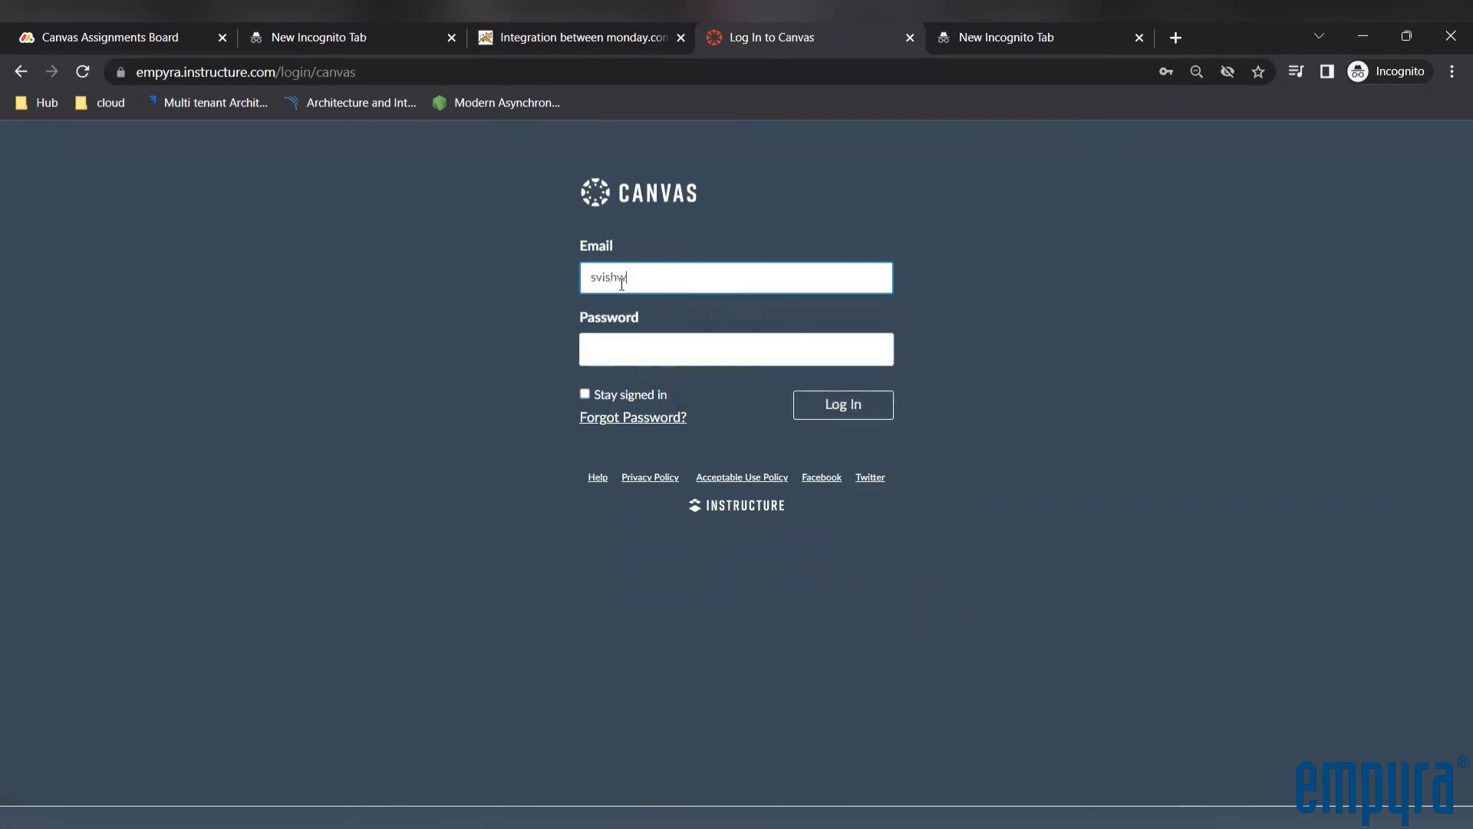
key(ctrl+a)
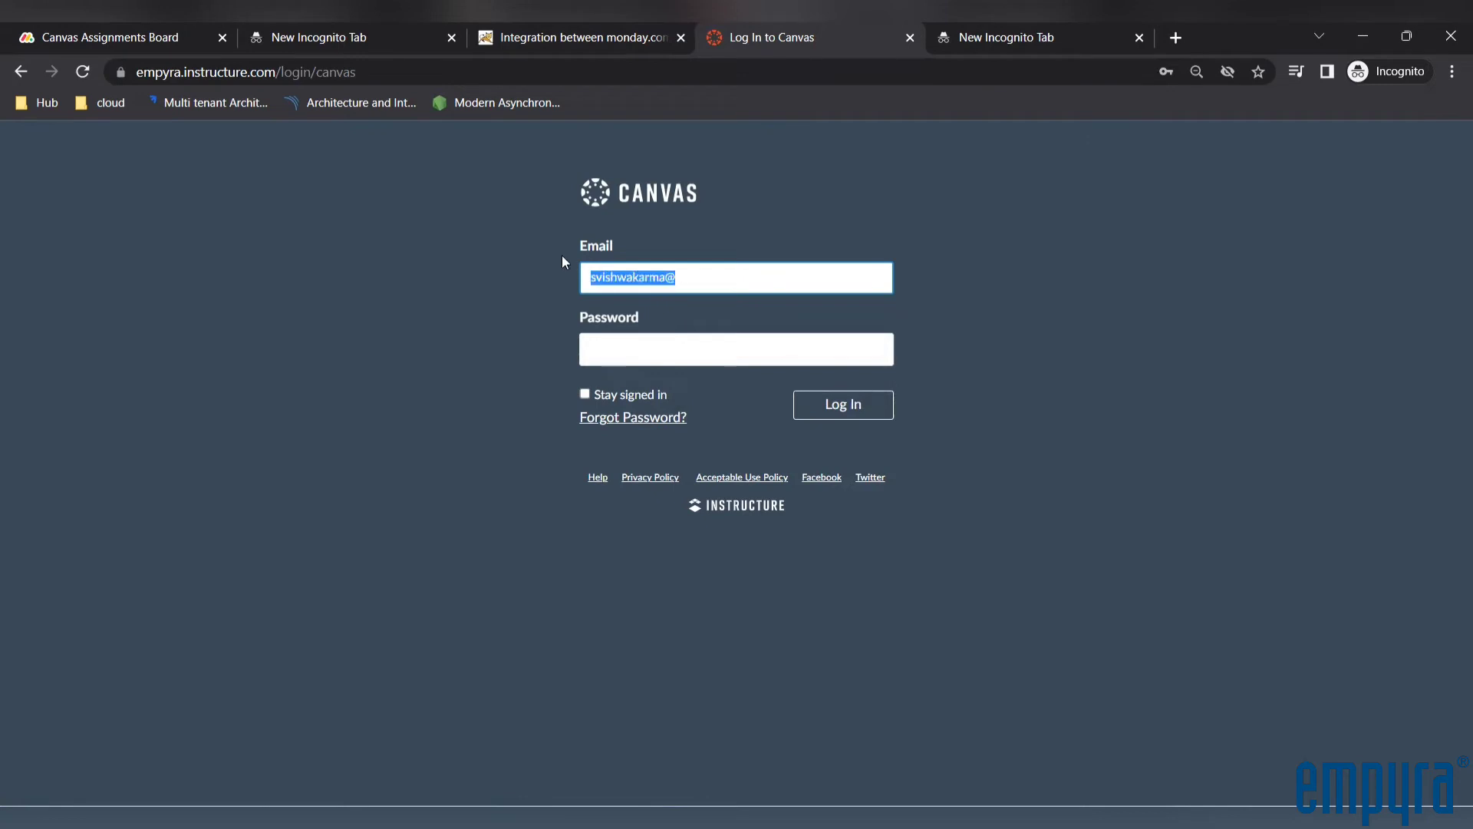
key(BackSpace)
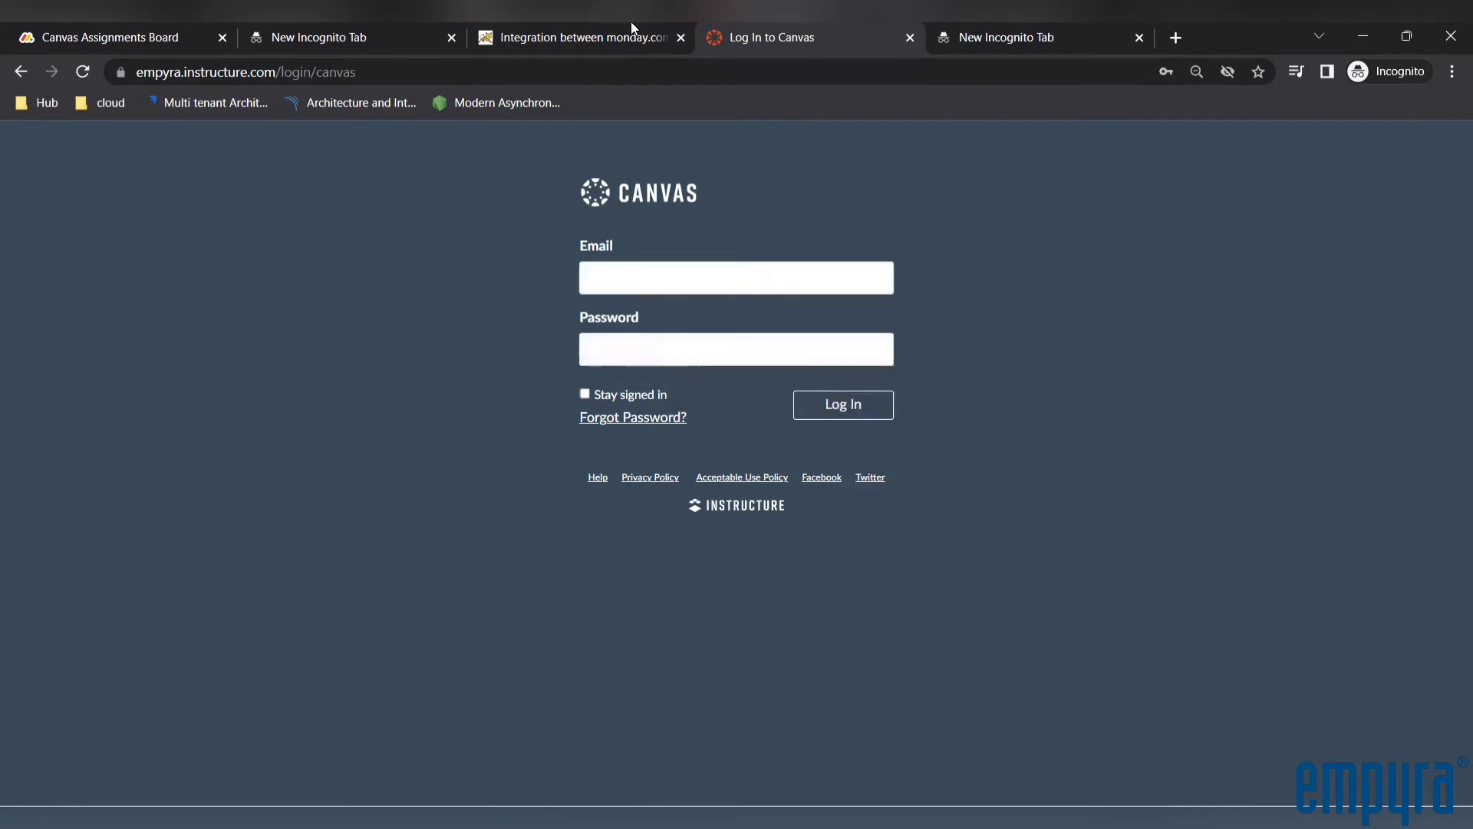
Return to the integration page, connect to Canvas as student and enter the student's email on the login form
click(630, 26)
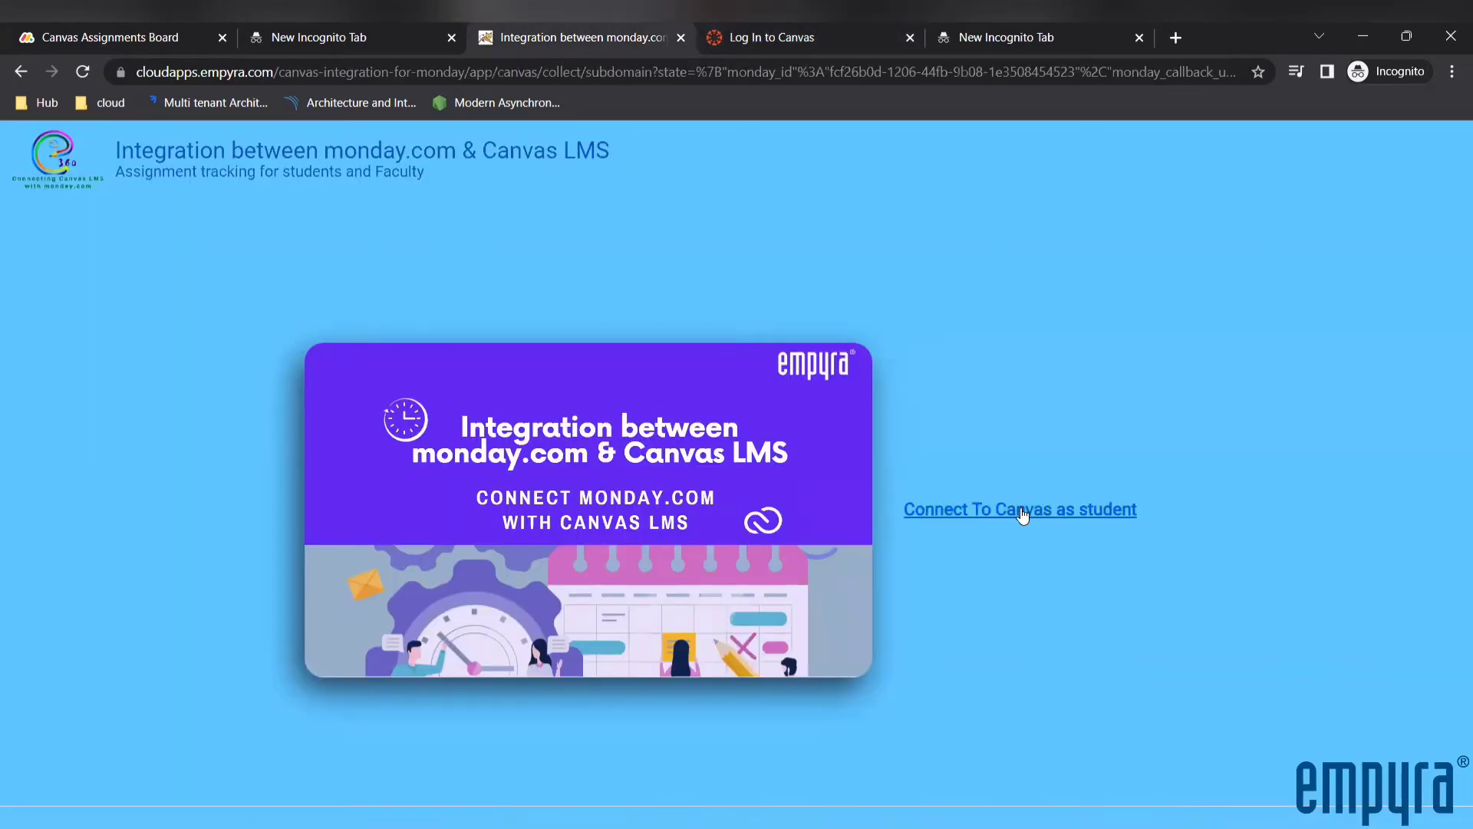
click(1023, 511)
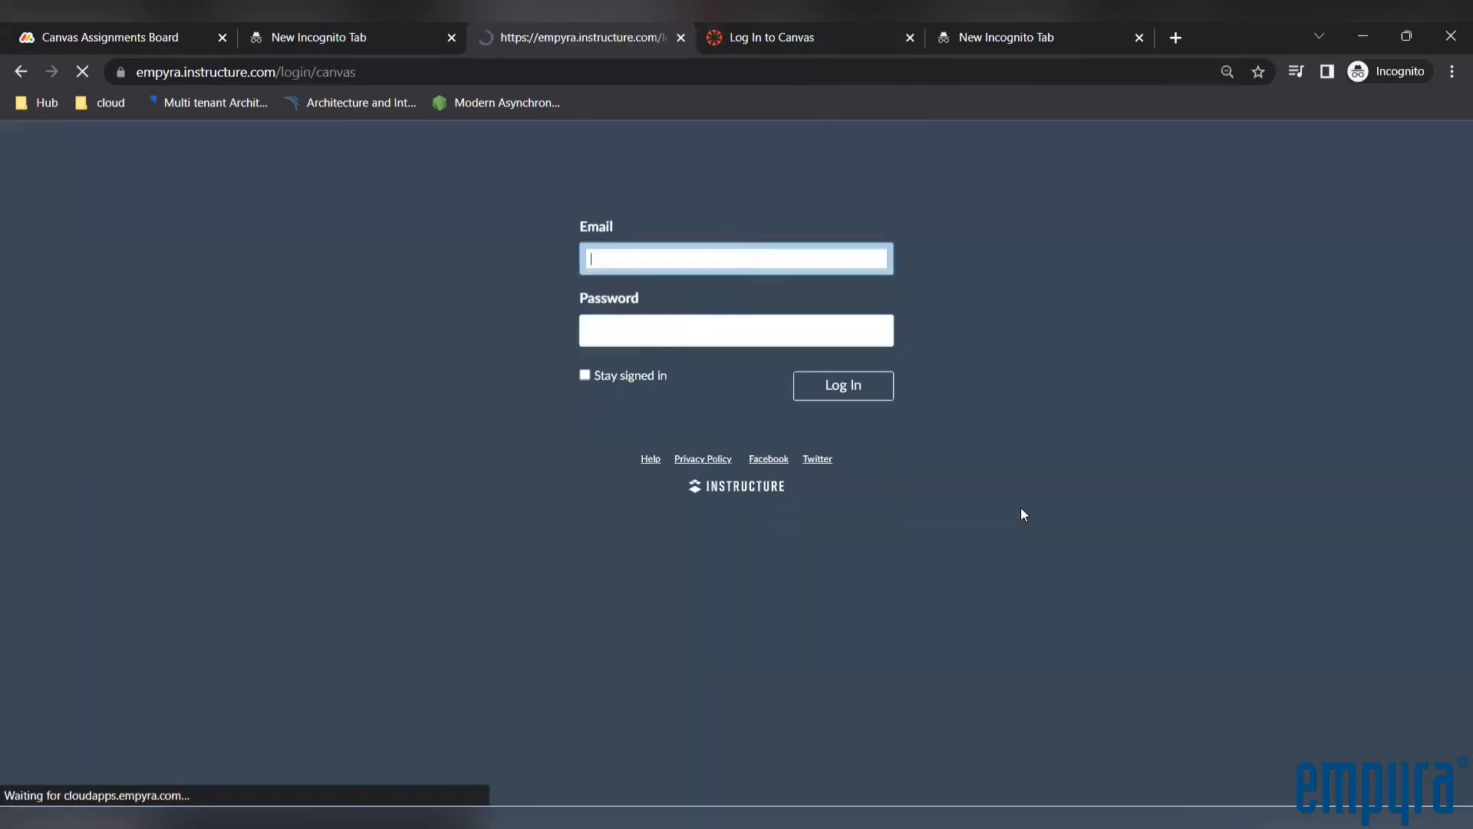
click(615, 273)
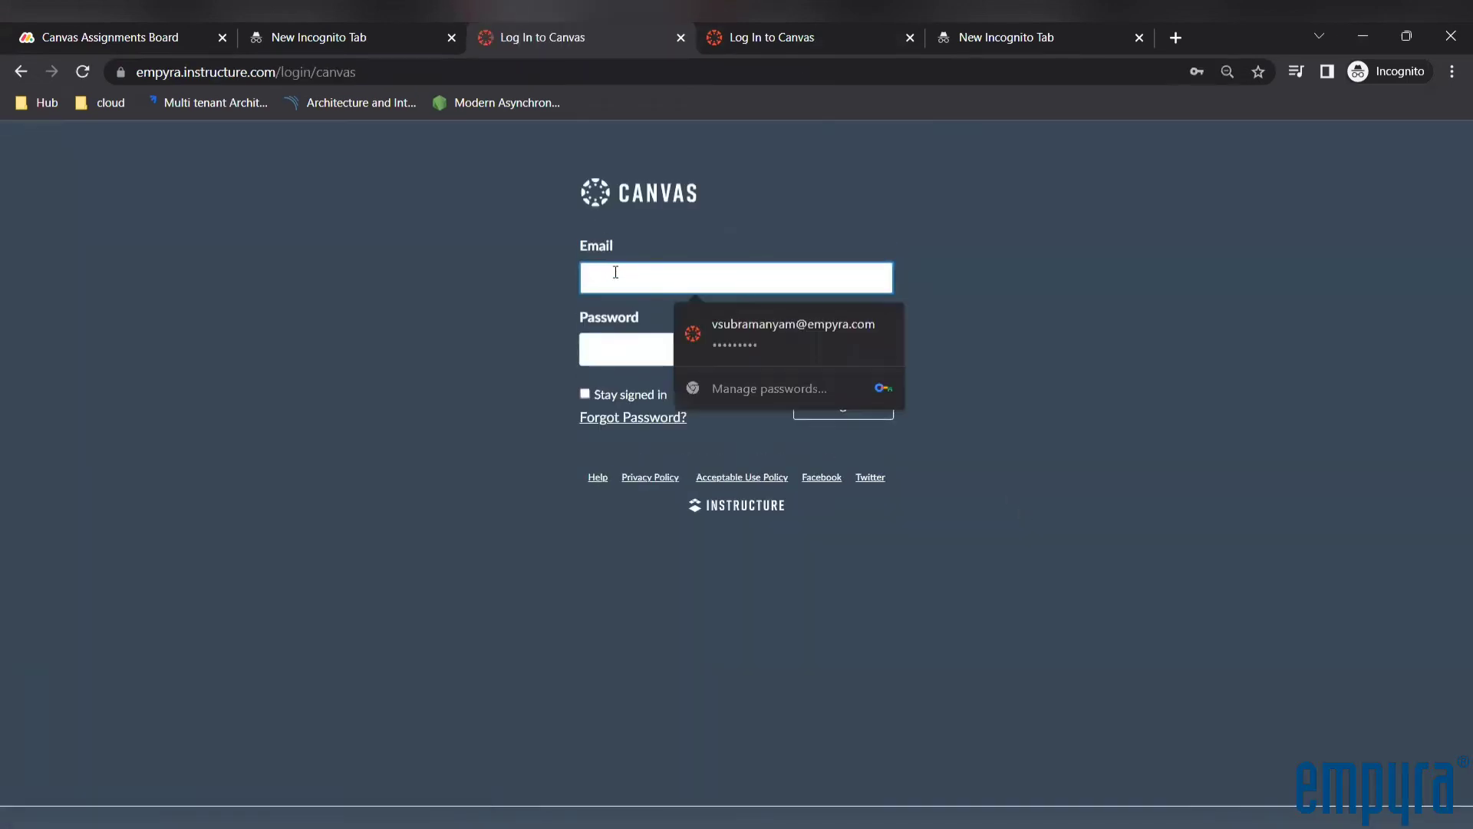
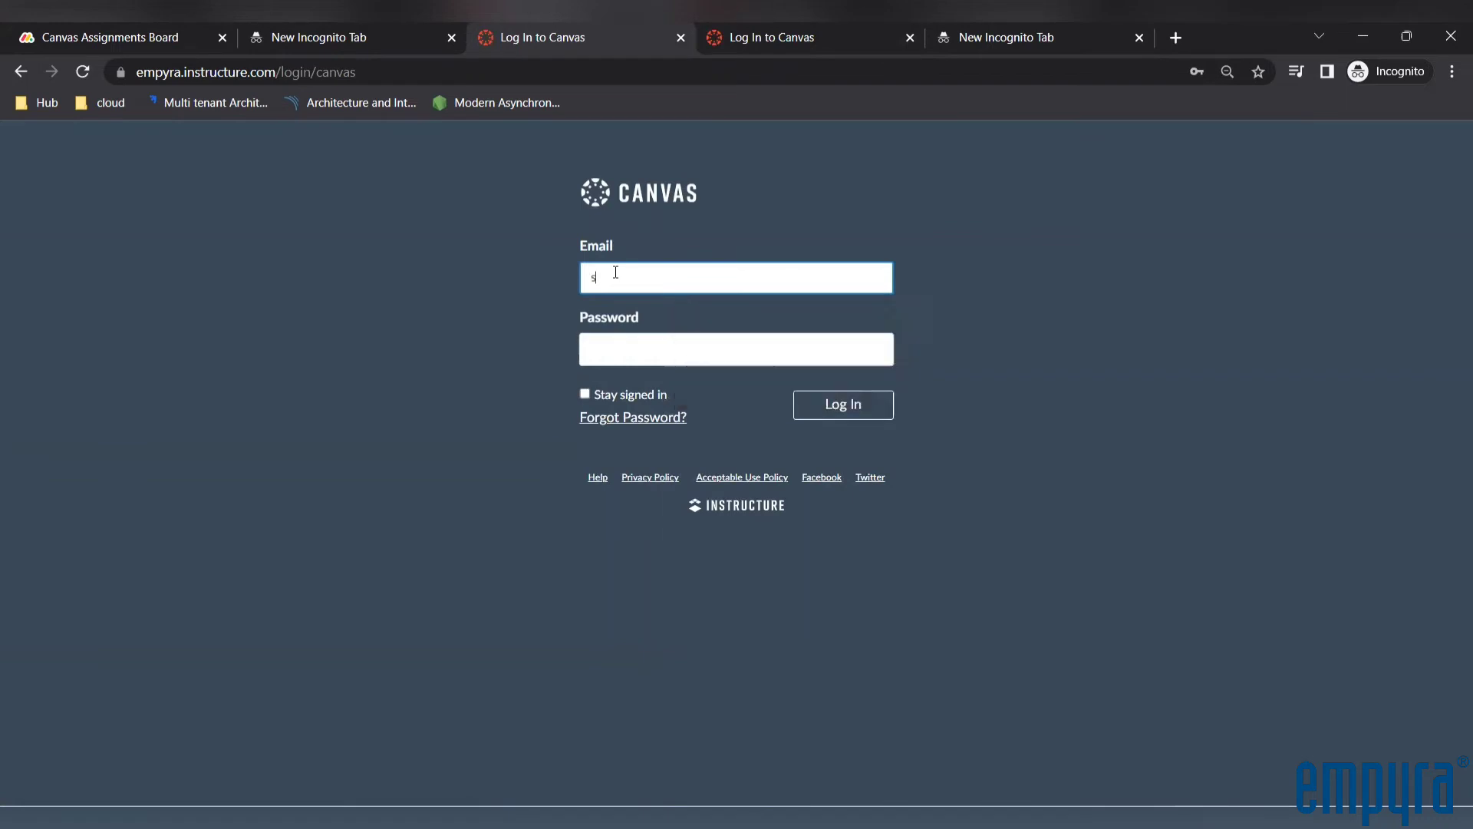
Enter the account password, log in to Canvas and authorize e360's access to the student account
key(Tab)
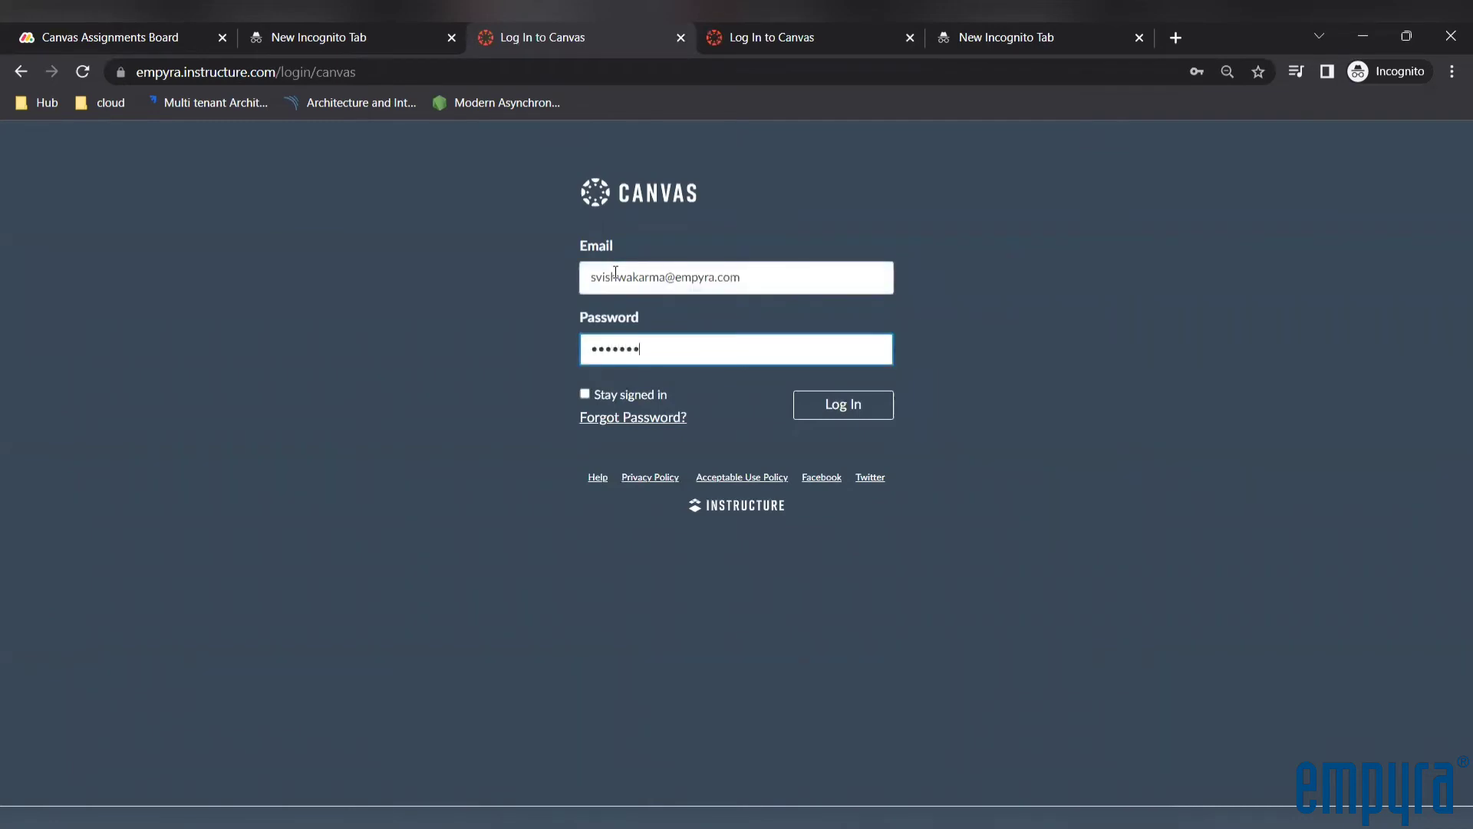
text(•••)
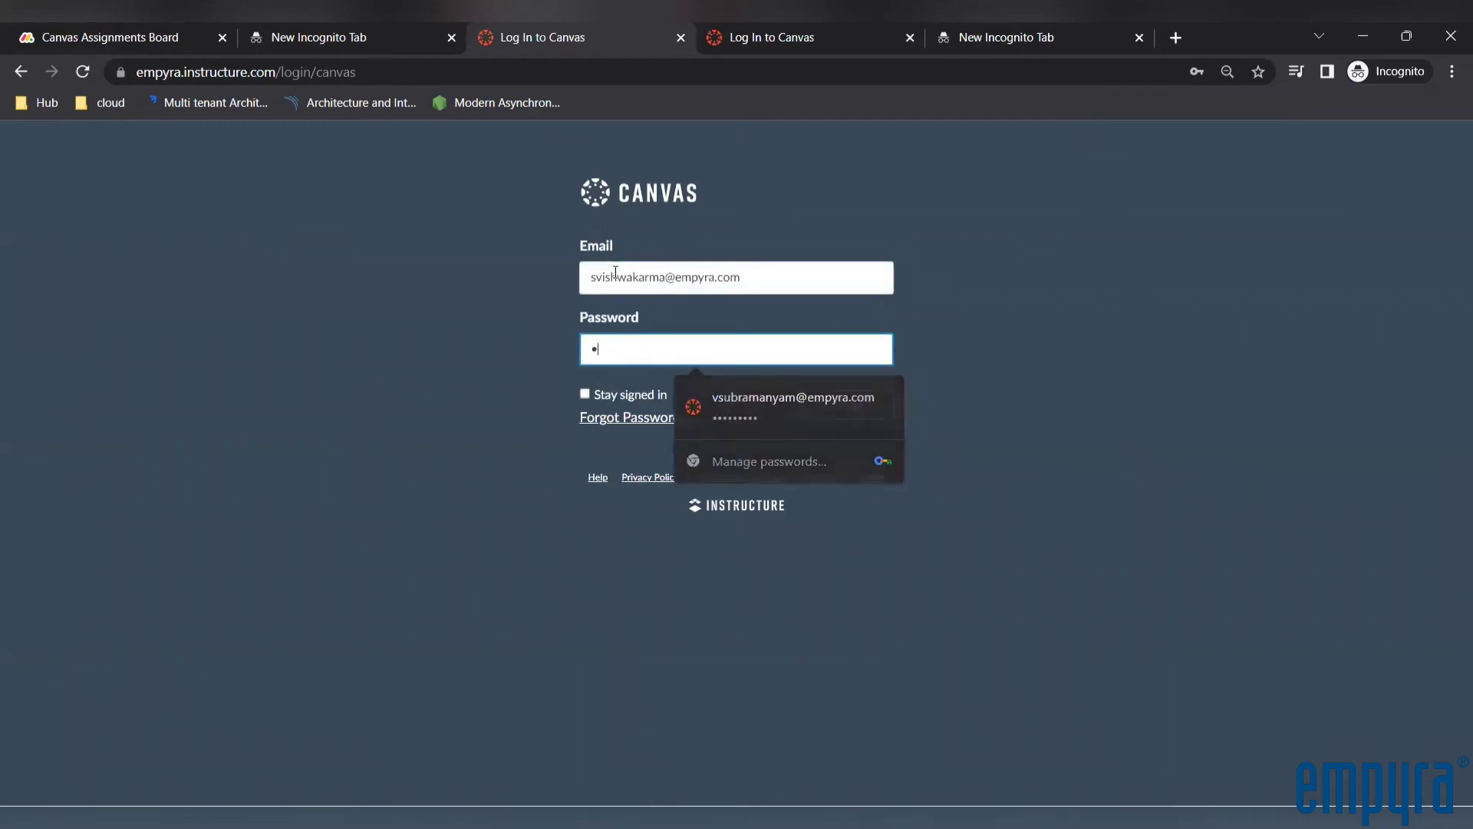
text(•••••••)
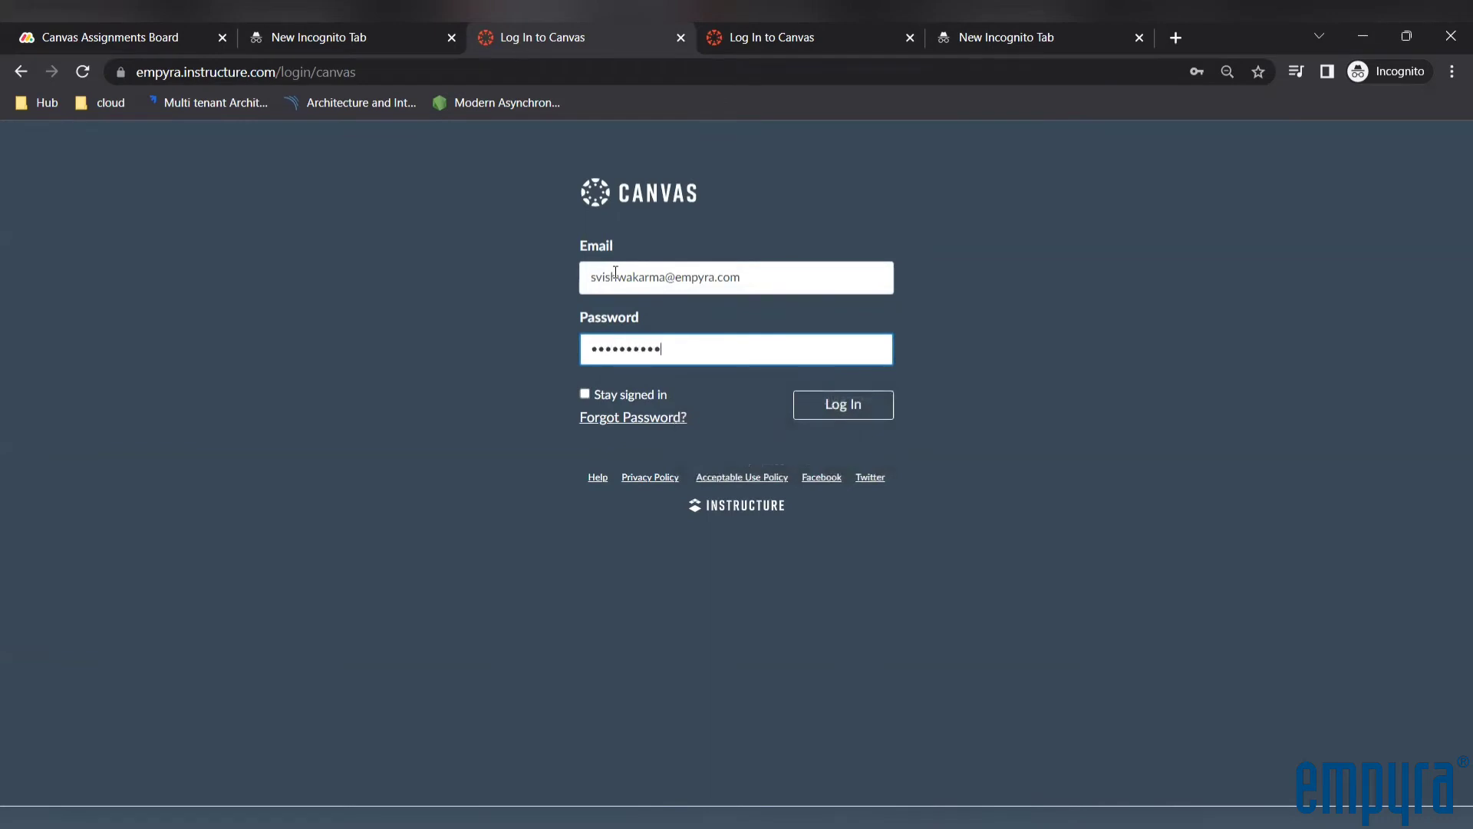
click(822, 405)
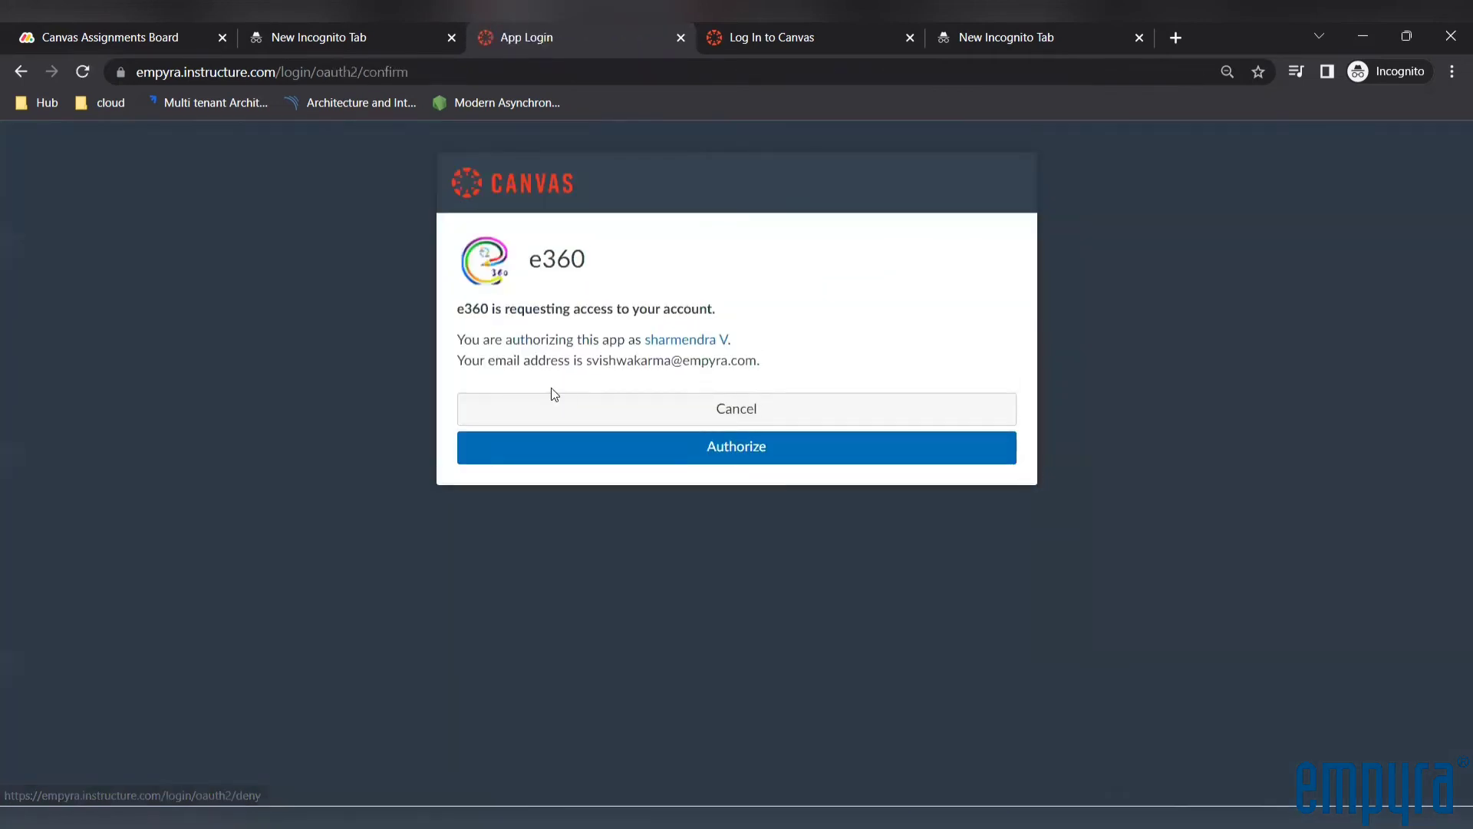
click(744, 453)
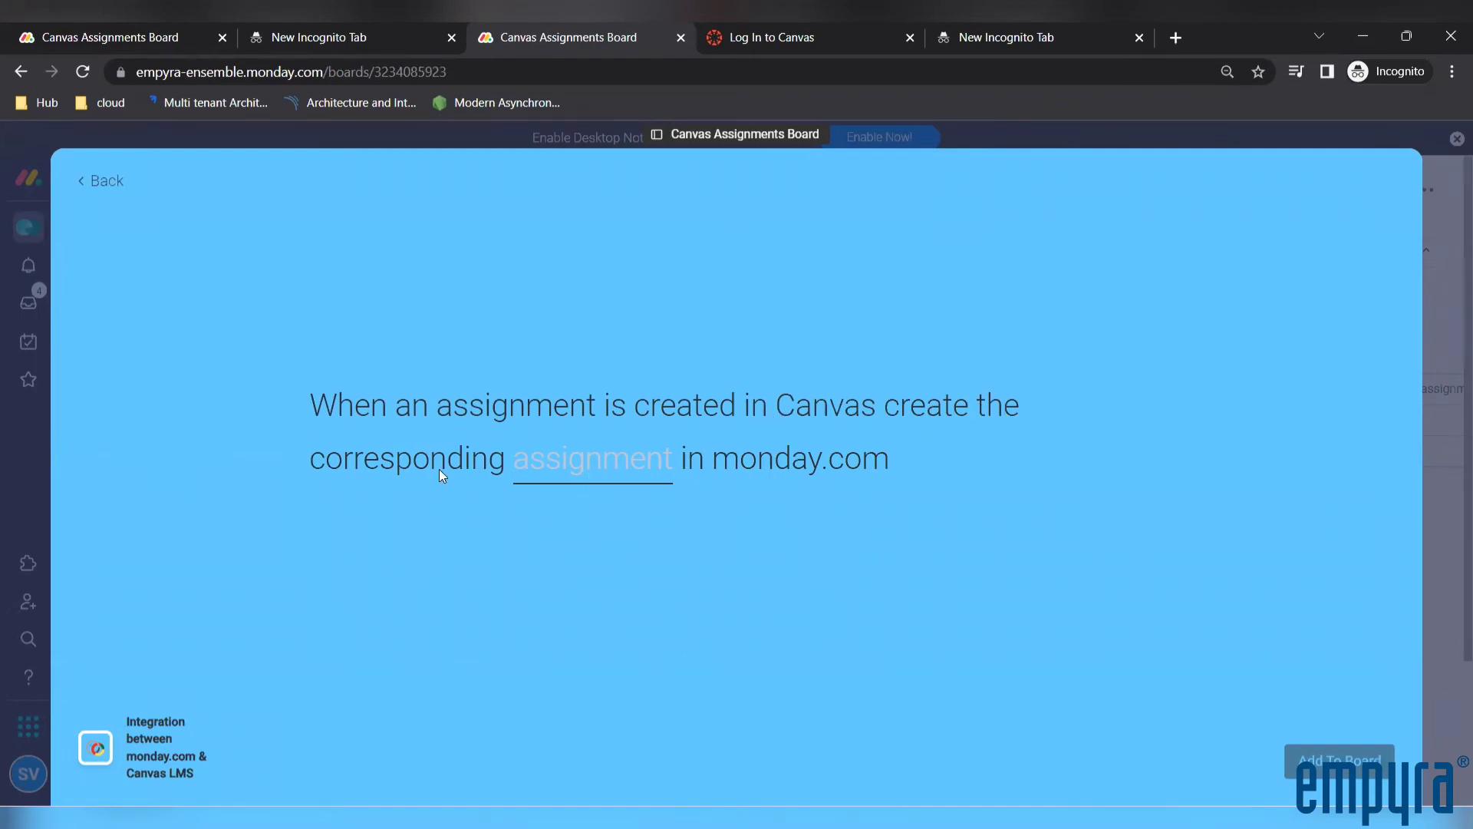
In the recipe's assignment field mapping, map Name to Assignment Name and the assignment description column to Description
click(614, 477)
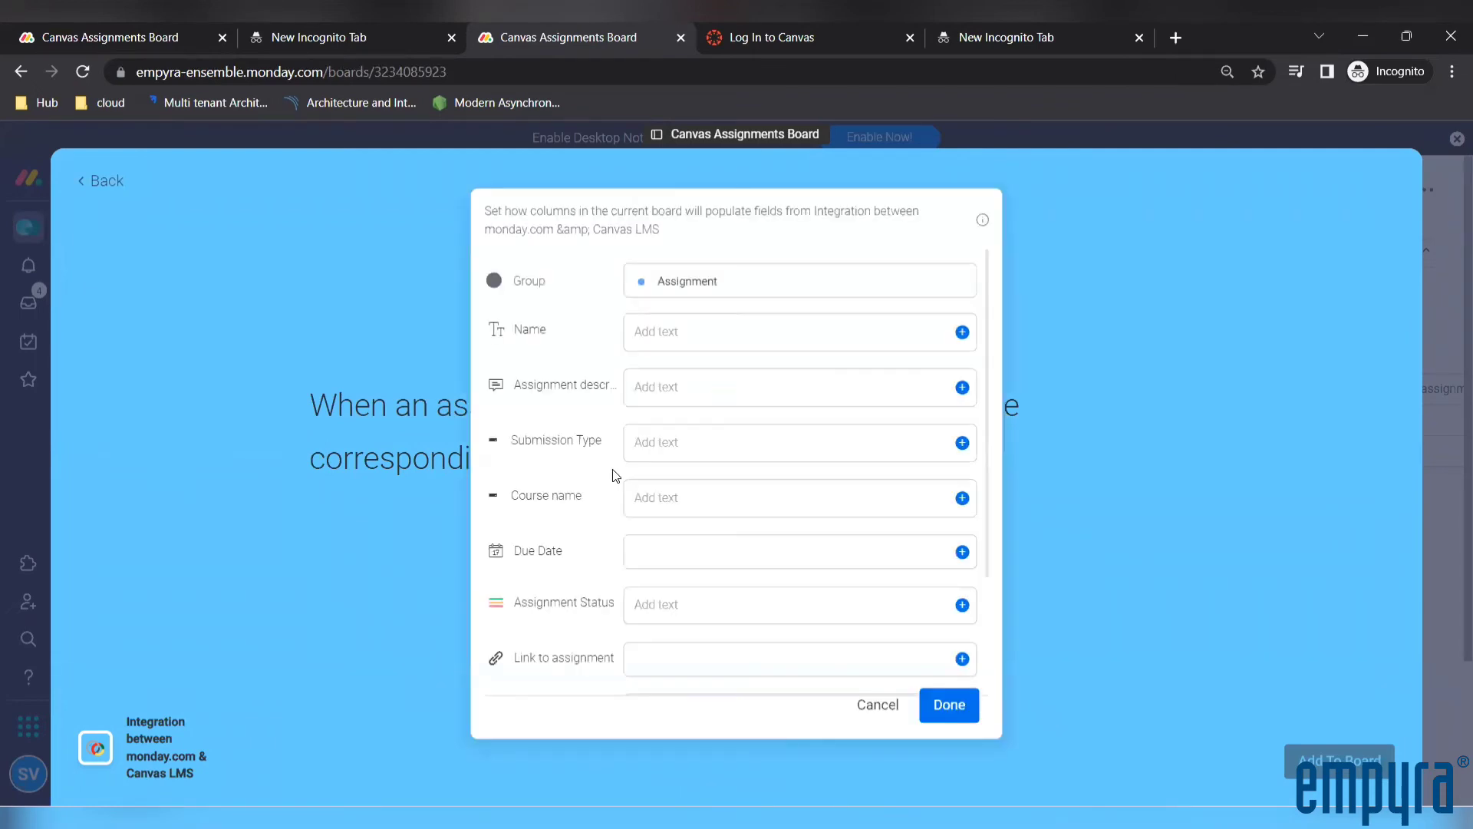
click(961, 333)
click(757, 409)
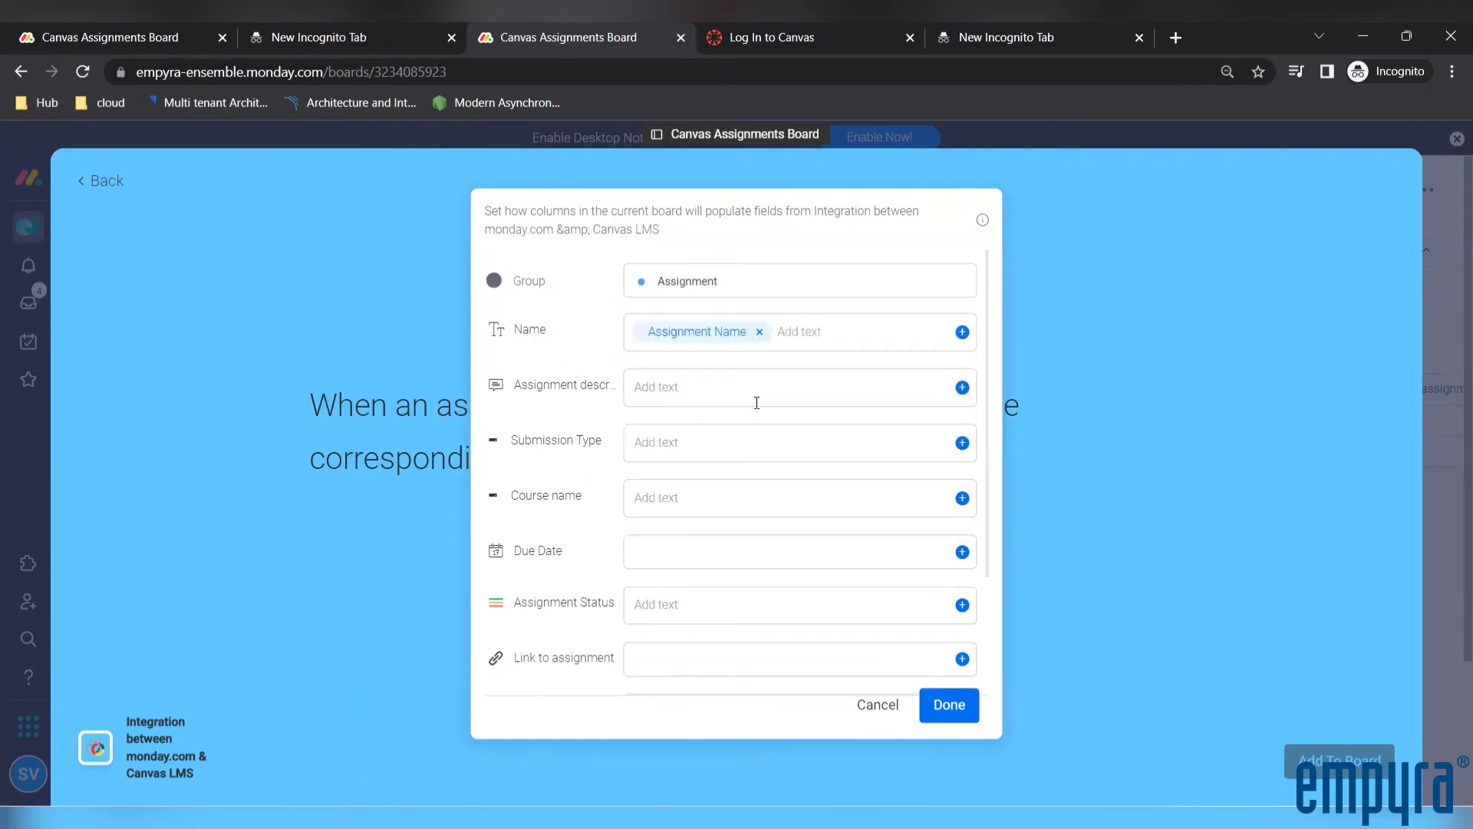
click(962, 388)
scroll(829, 503, down, 2)
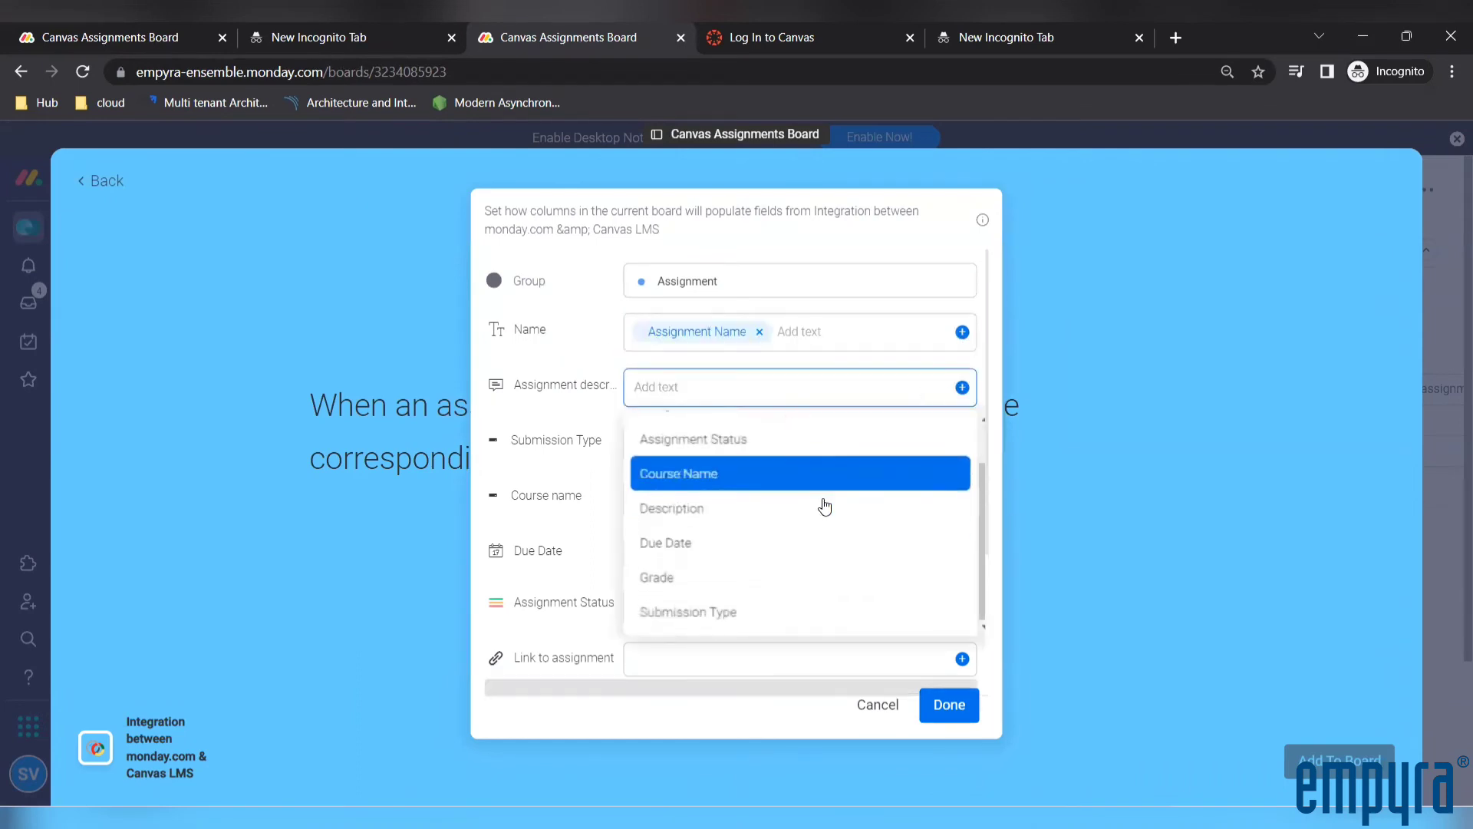
scroll(845, 537, up, 2)
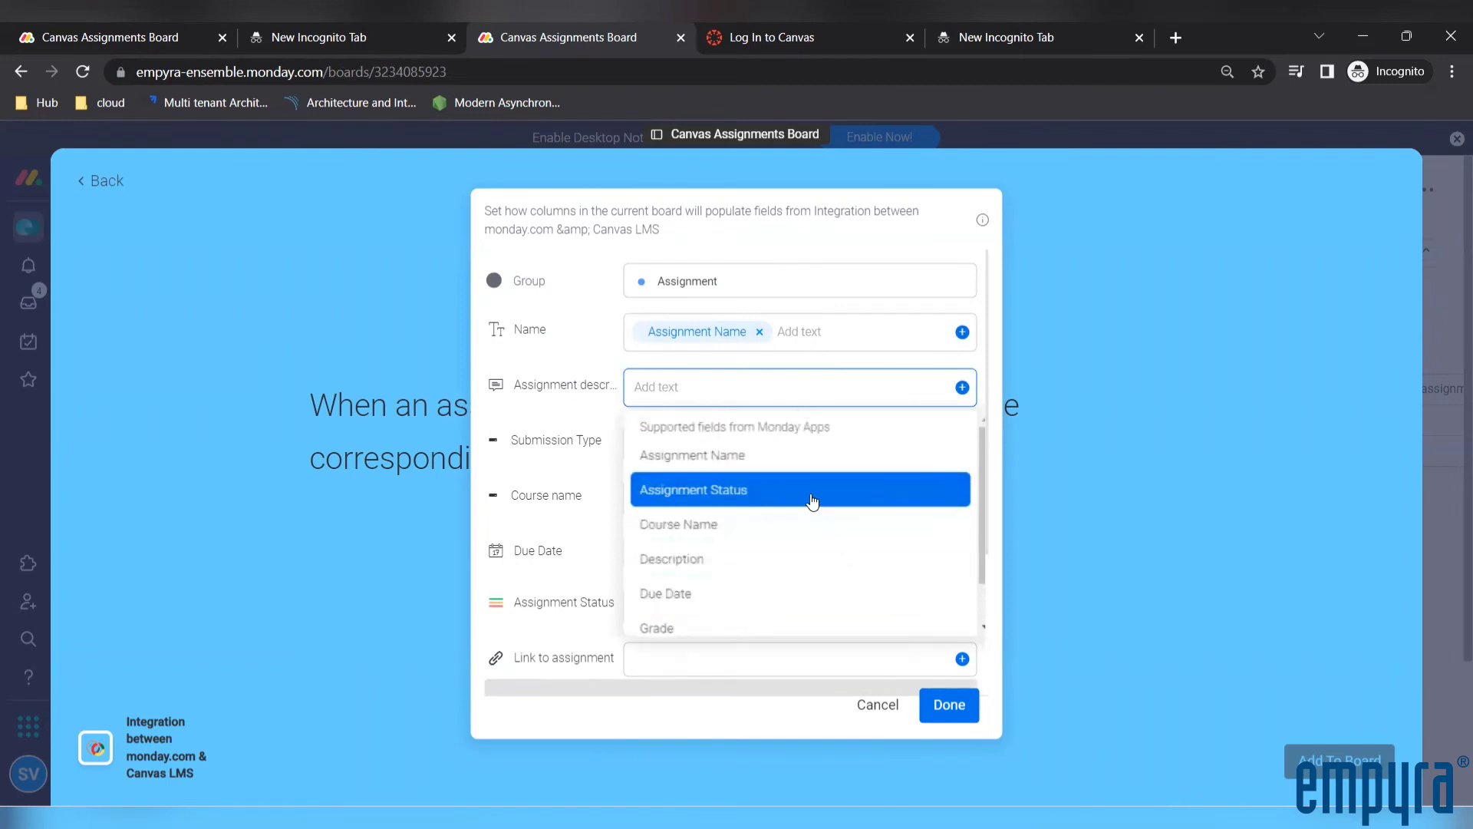
click(731, 555)
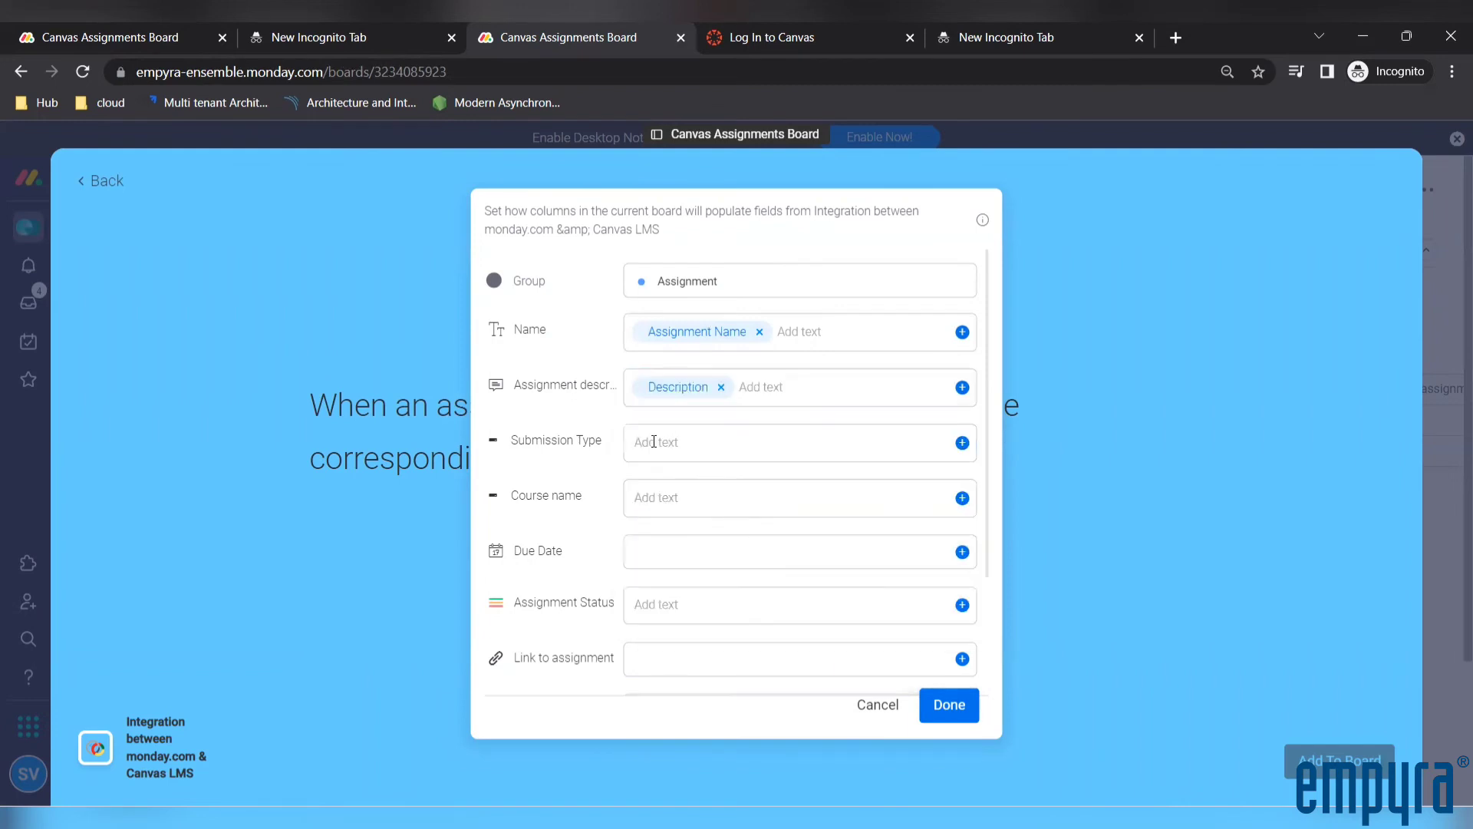
Map the Submission Type column to the Submission Type field and the Course name column to Course Name
click(960, 442)
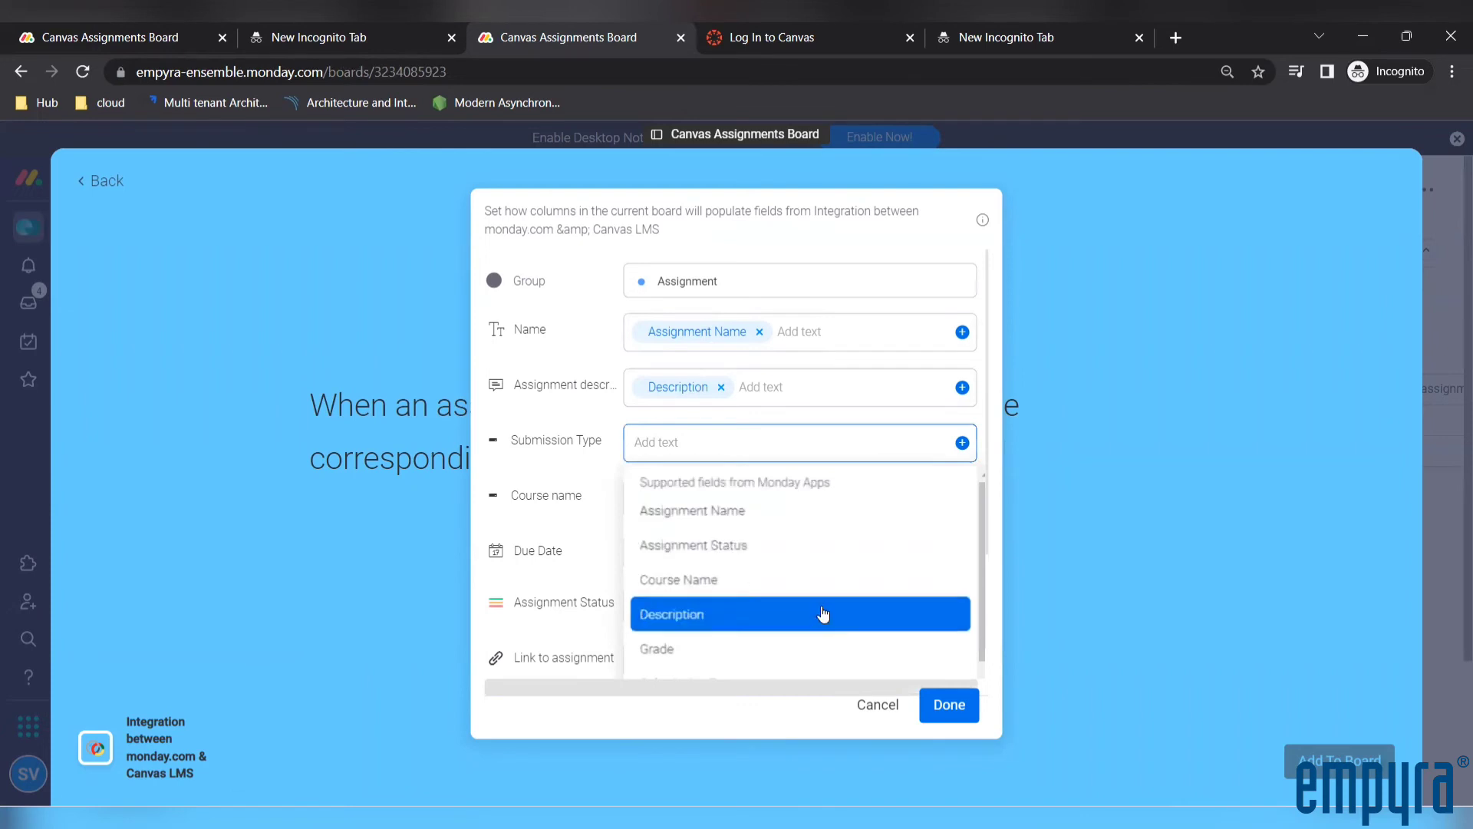
click(761, 669)
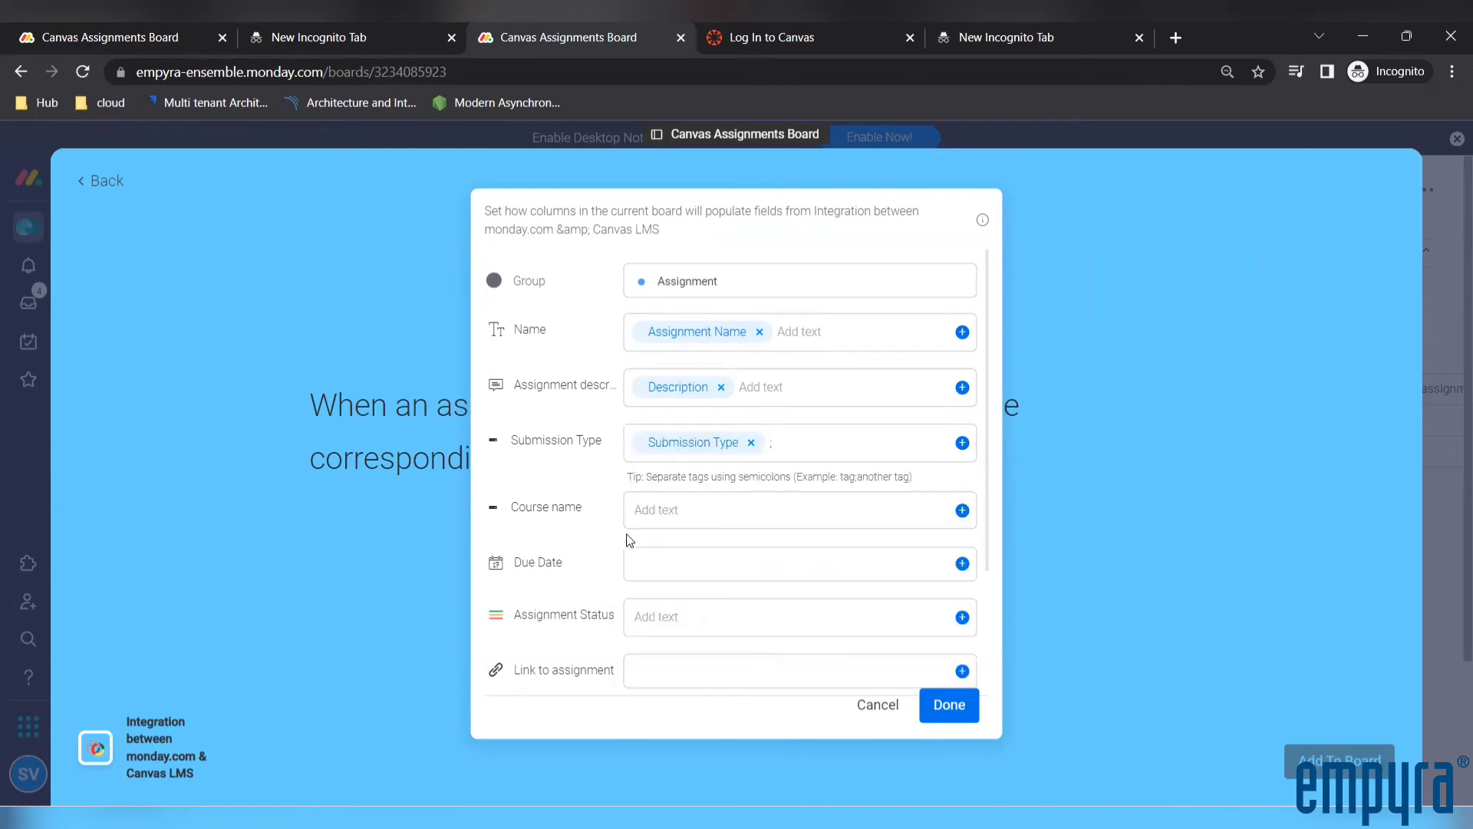
click(962, 510)
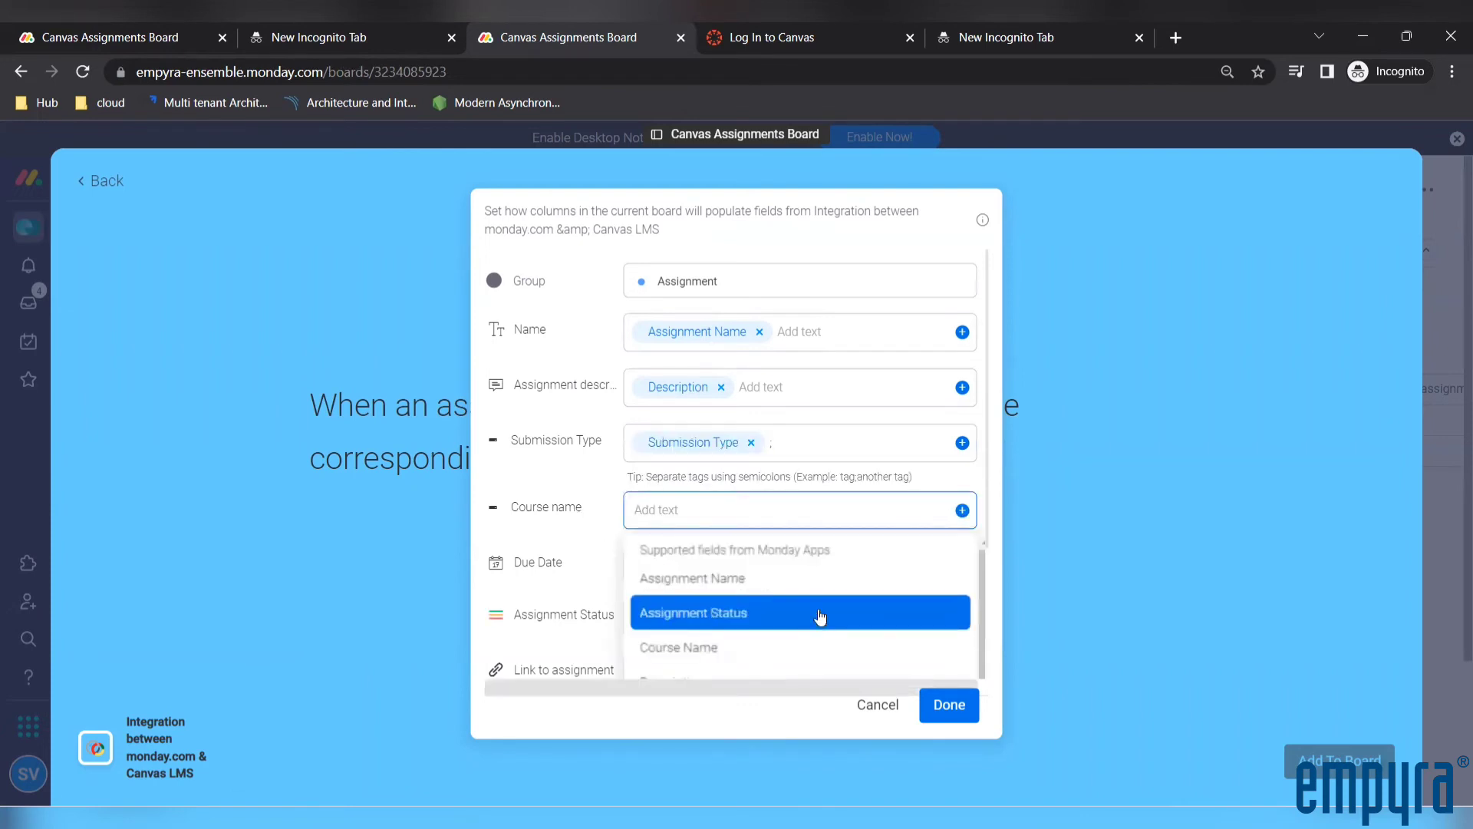
click(772, 644)
Map the Due Date column to the Due Date field and the Assignment Status column to Assignment Status
scroll(798, 556, down, 1)
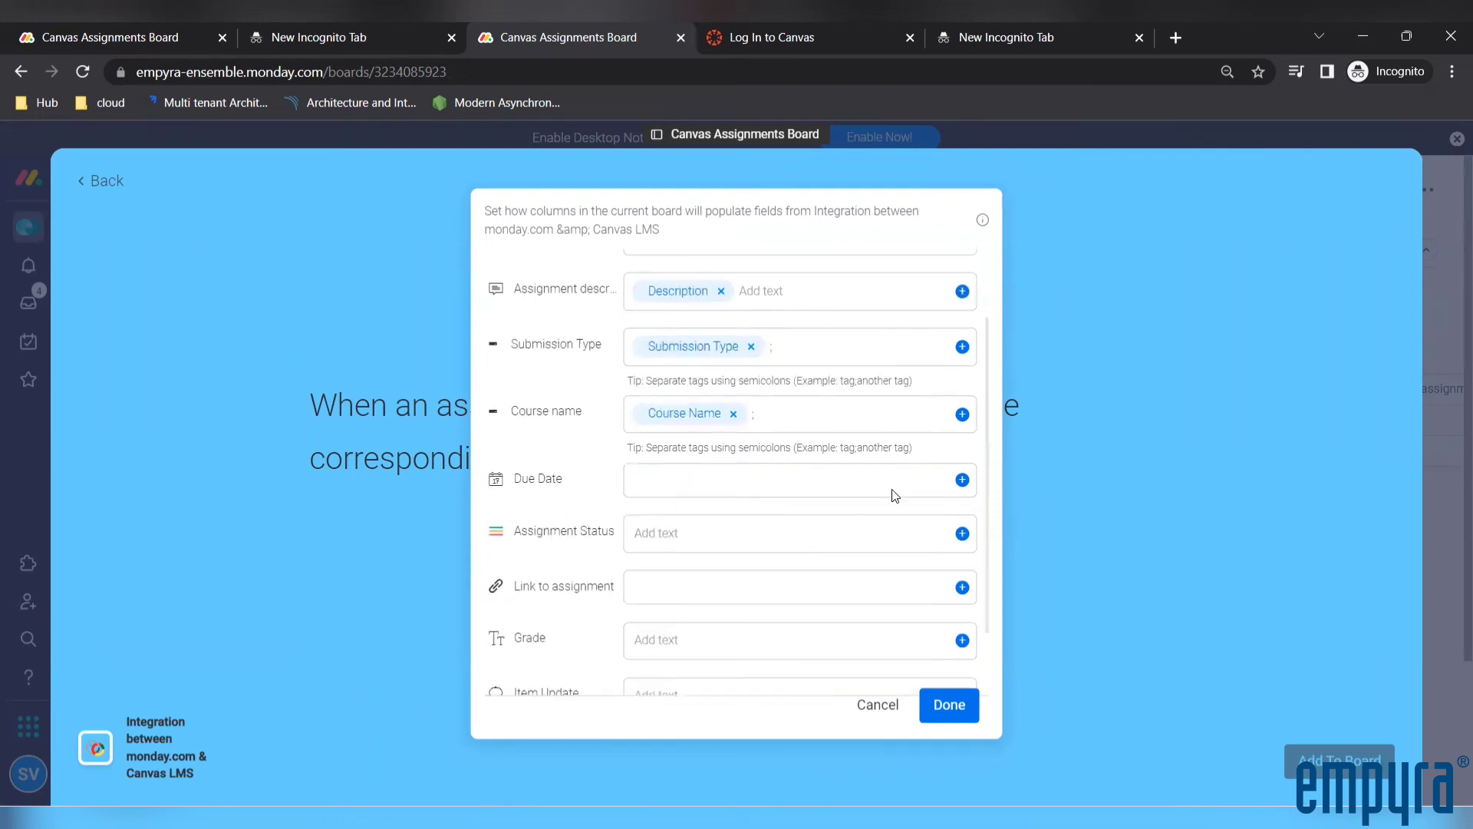
click(962, 480)
click(739, 552)
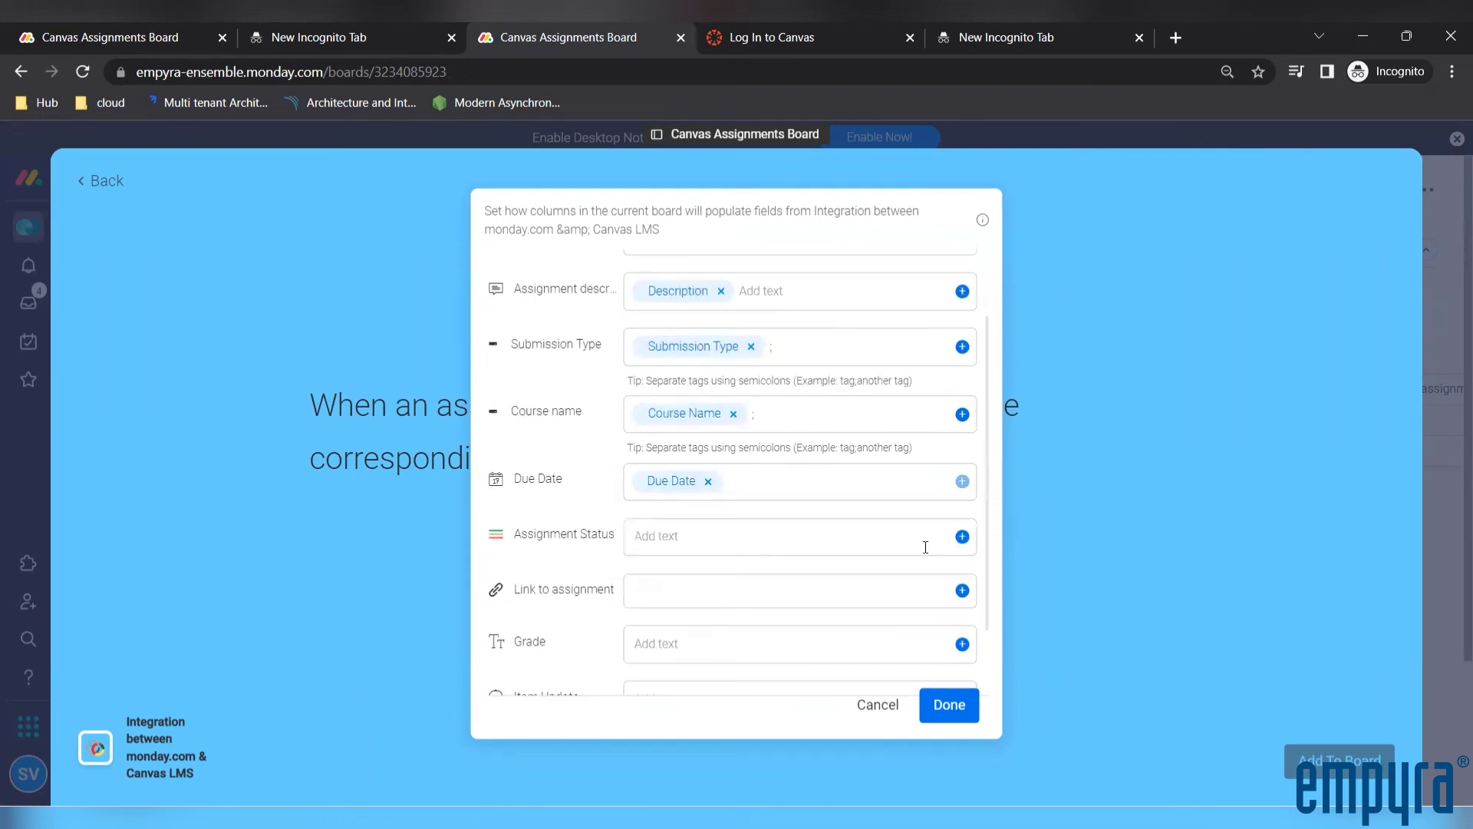
click(962, 536)
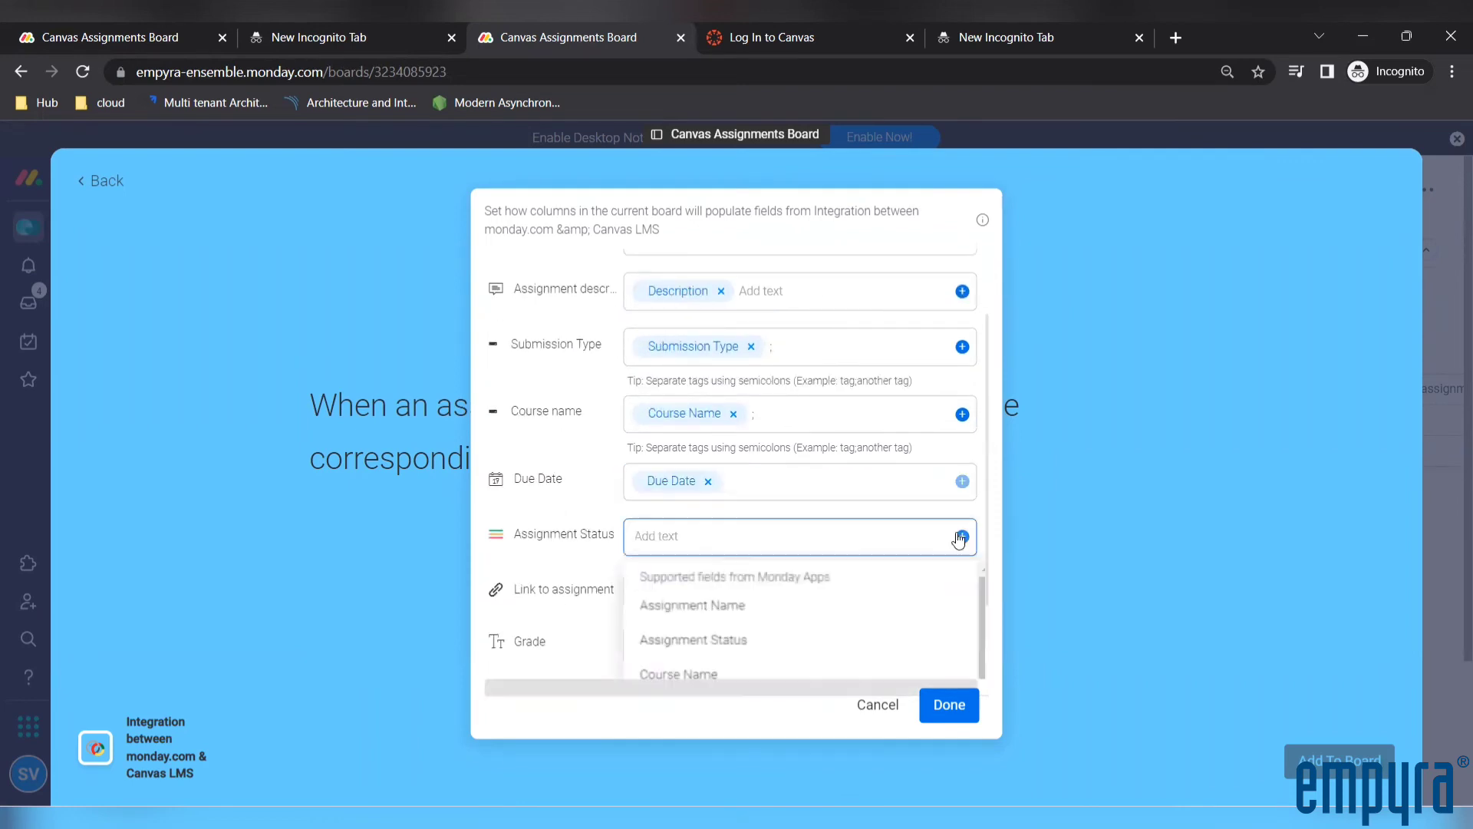
click(750, 641)
Map the Link to assignment column to the Link field and the Grade column to Grade
scroll(936, 537, down, 1)
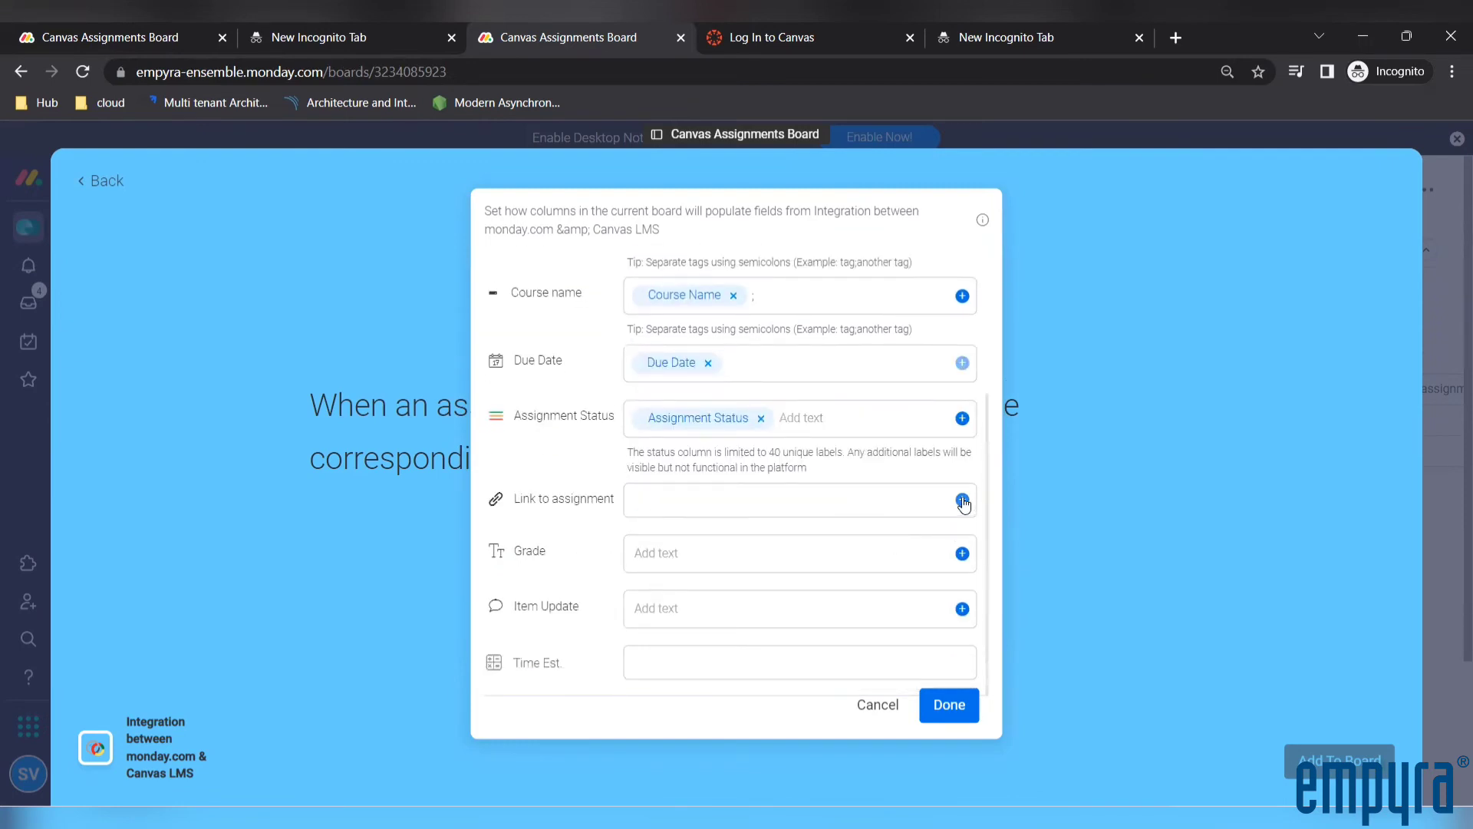
click(962, 501)
scroll(839, 573, down, 1)
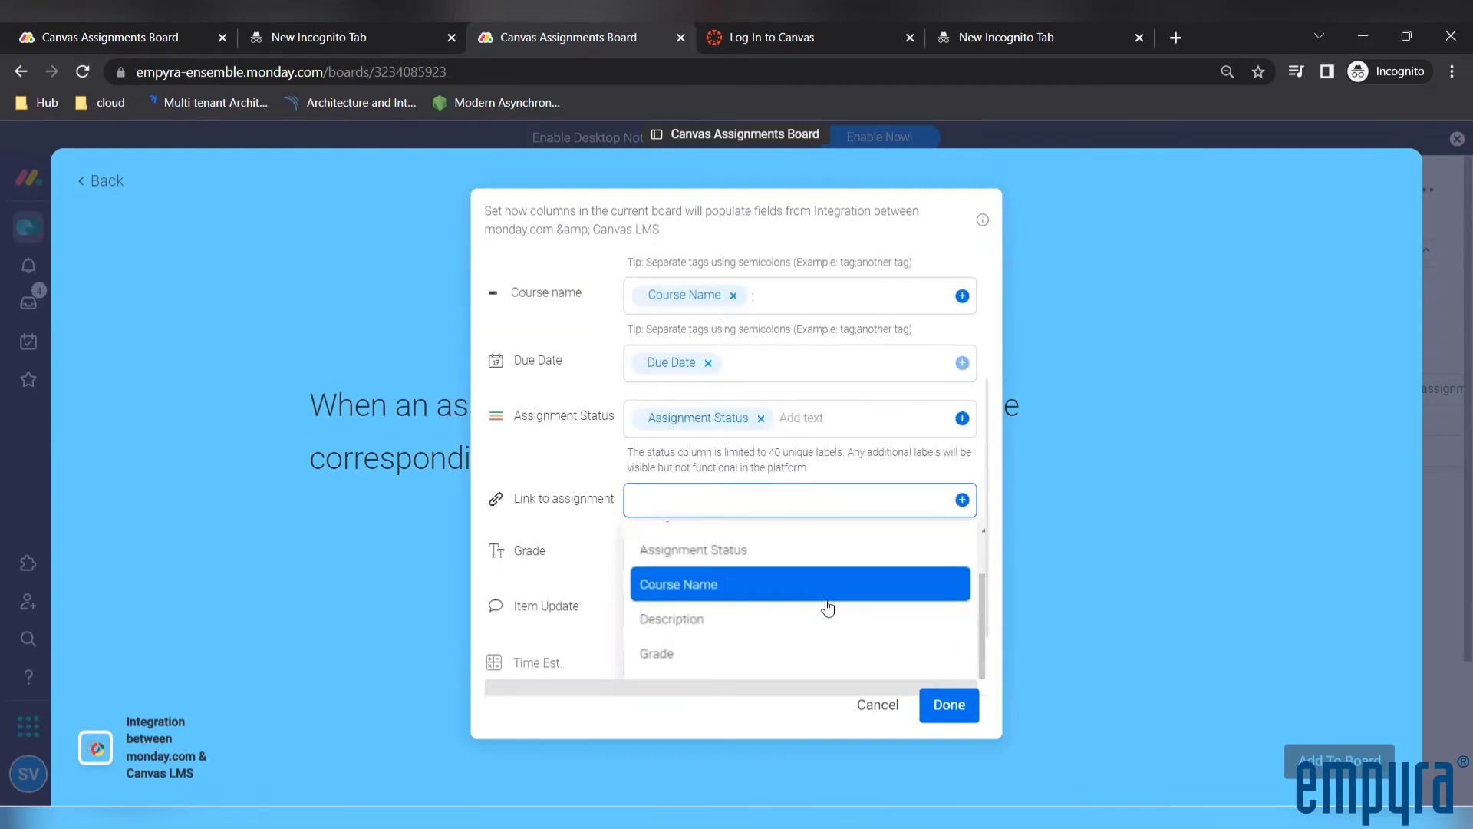
scroll(895, 591, up, 1)
scroll(905, 583, down, 1)
scroll(931, 471, down, 1)
click(744, 617)
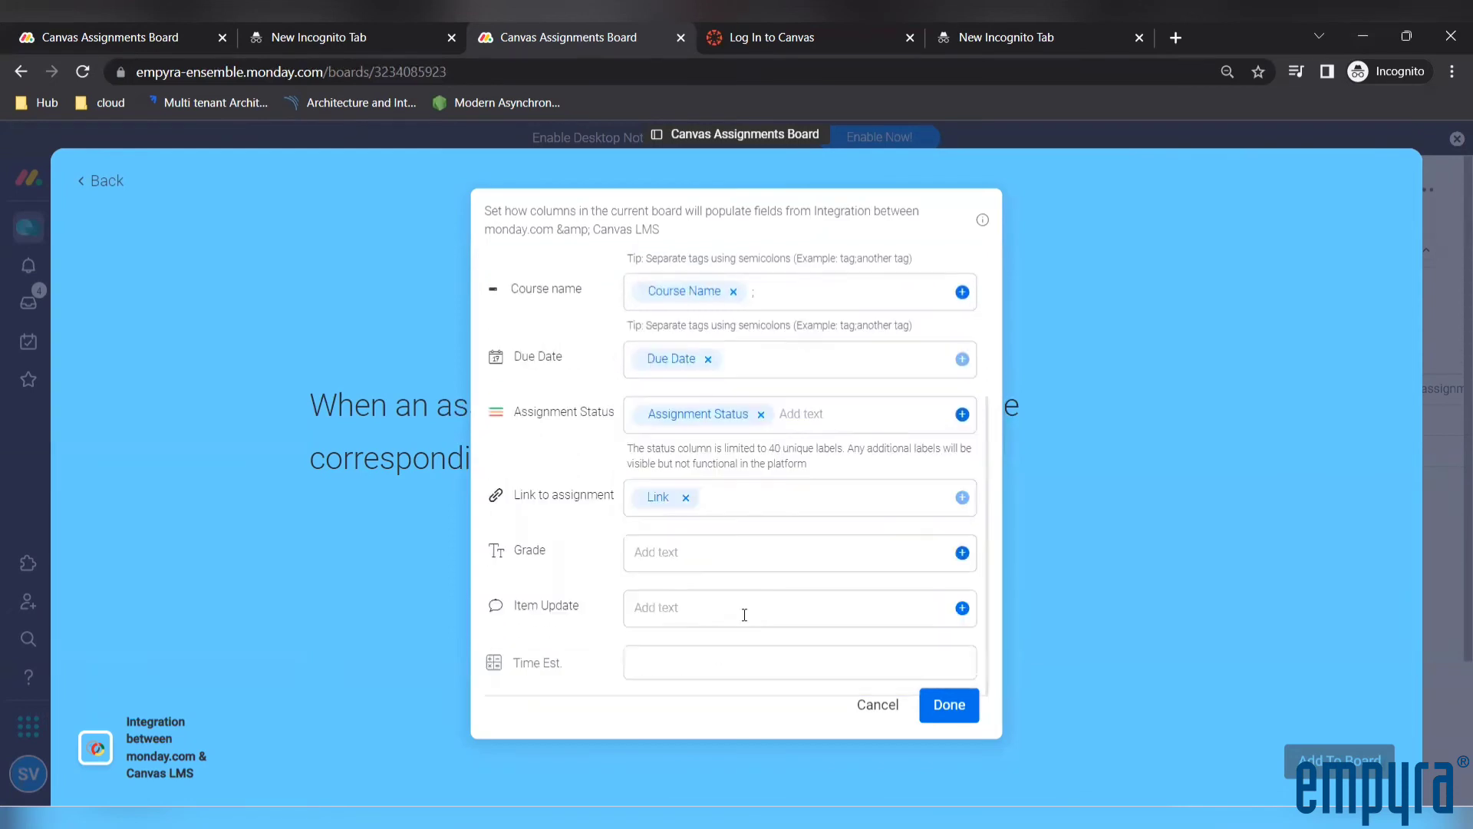
click(960, 552)
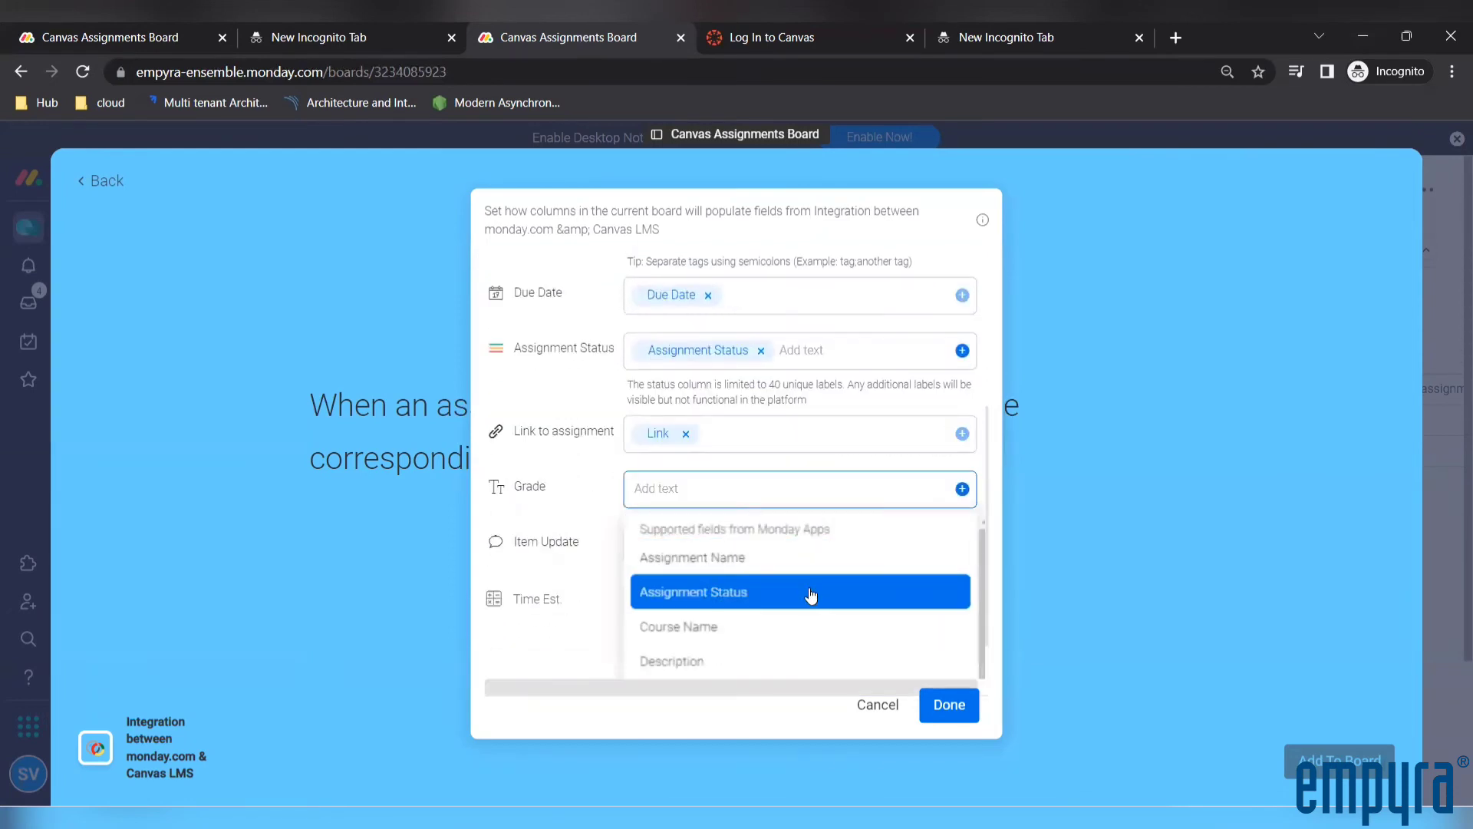
scroll(811, 595, down, 1)
scroll(794, 634, down, 1)
click(780, 626)
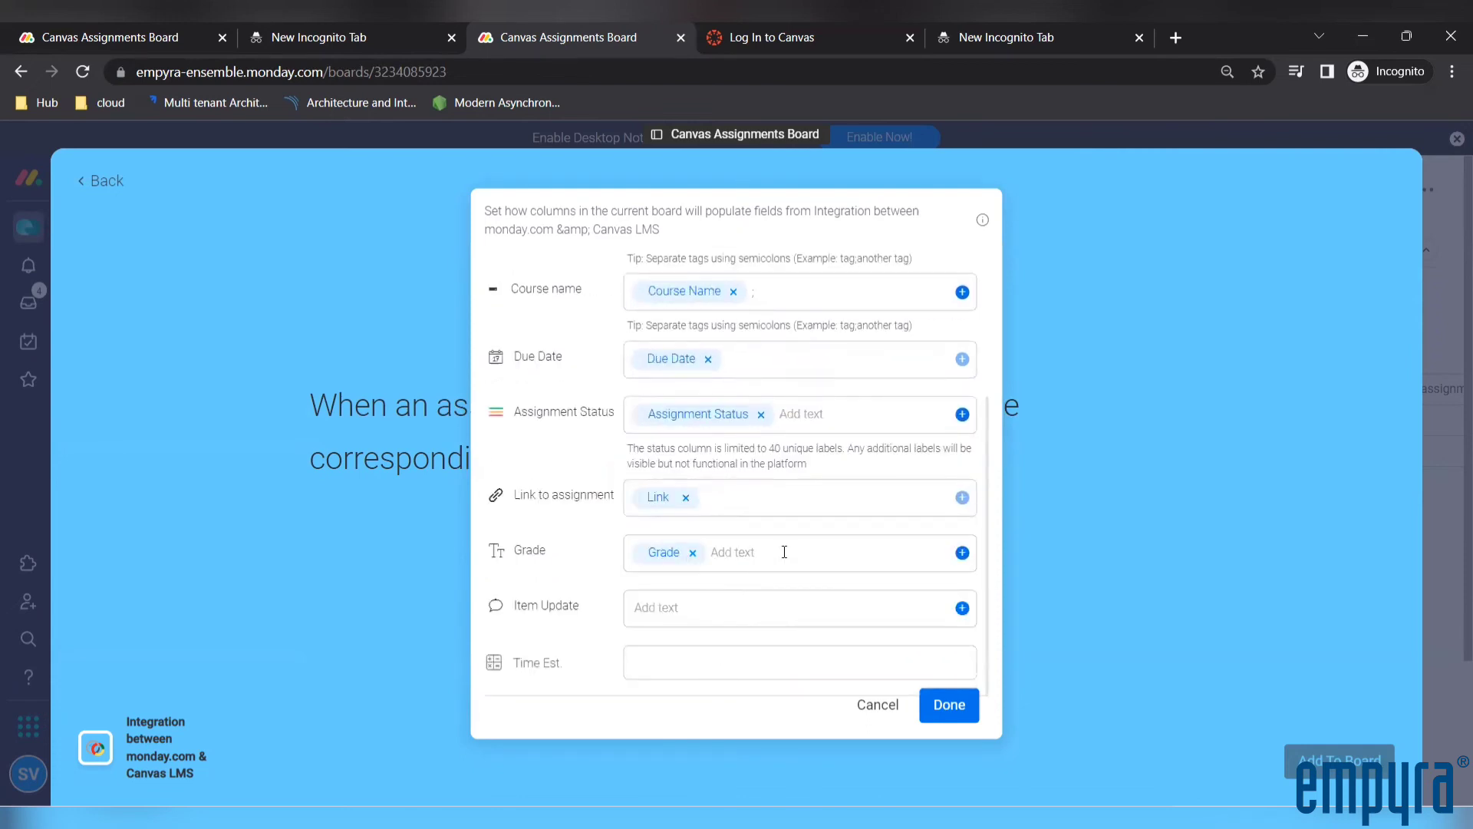
Review and confirm the field mapping, add the assignment creation recipe to the board and return to the board
scroll(784, 552, up, 3)
scroll(784, 552, down, 3)
scroll(784, 552, up, 3)
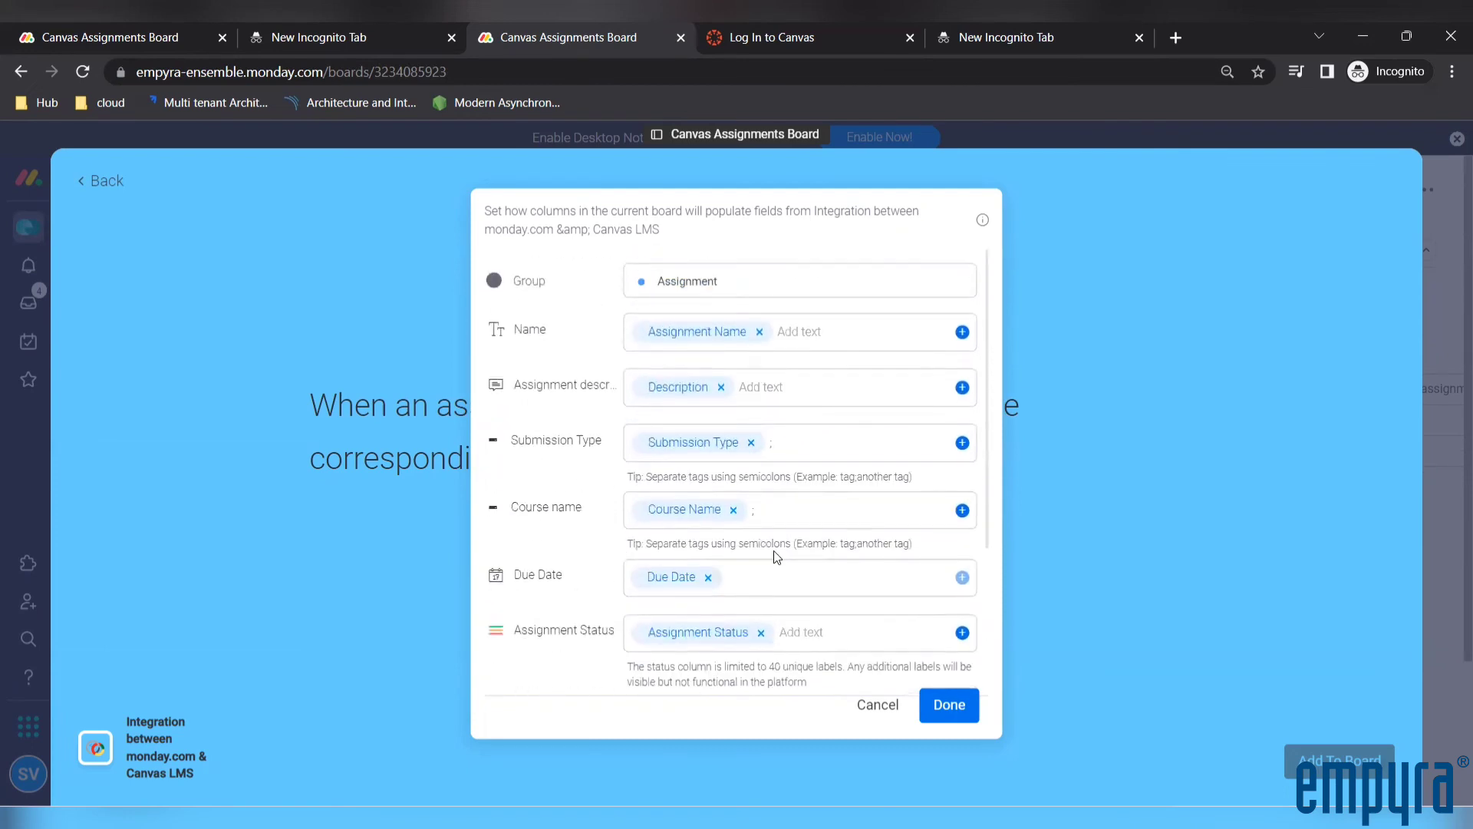
click(955, 715)
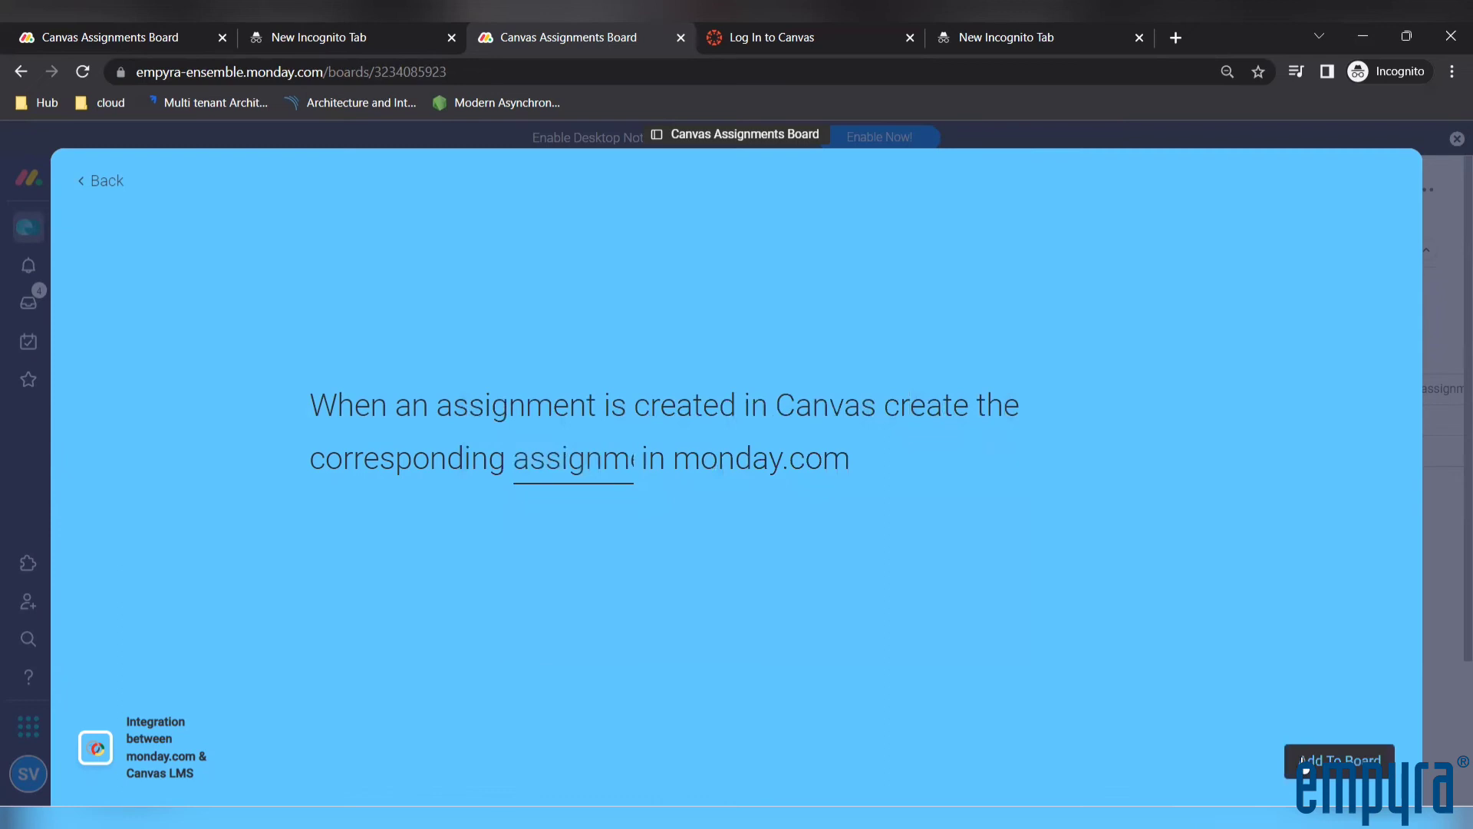
click(1303, 763)
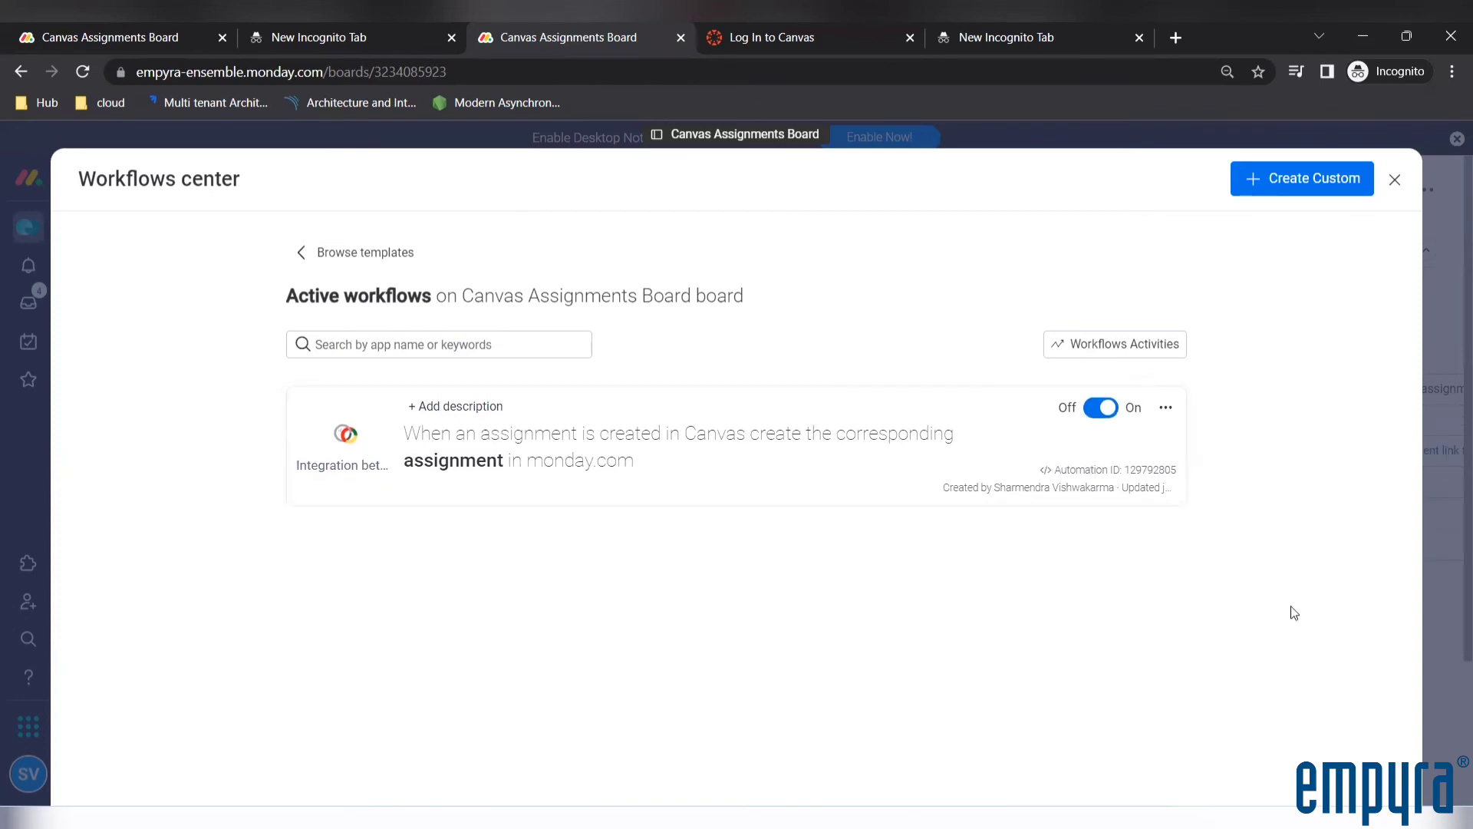
click(1394, 186)
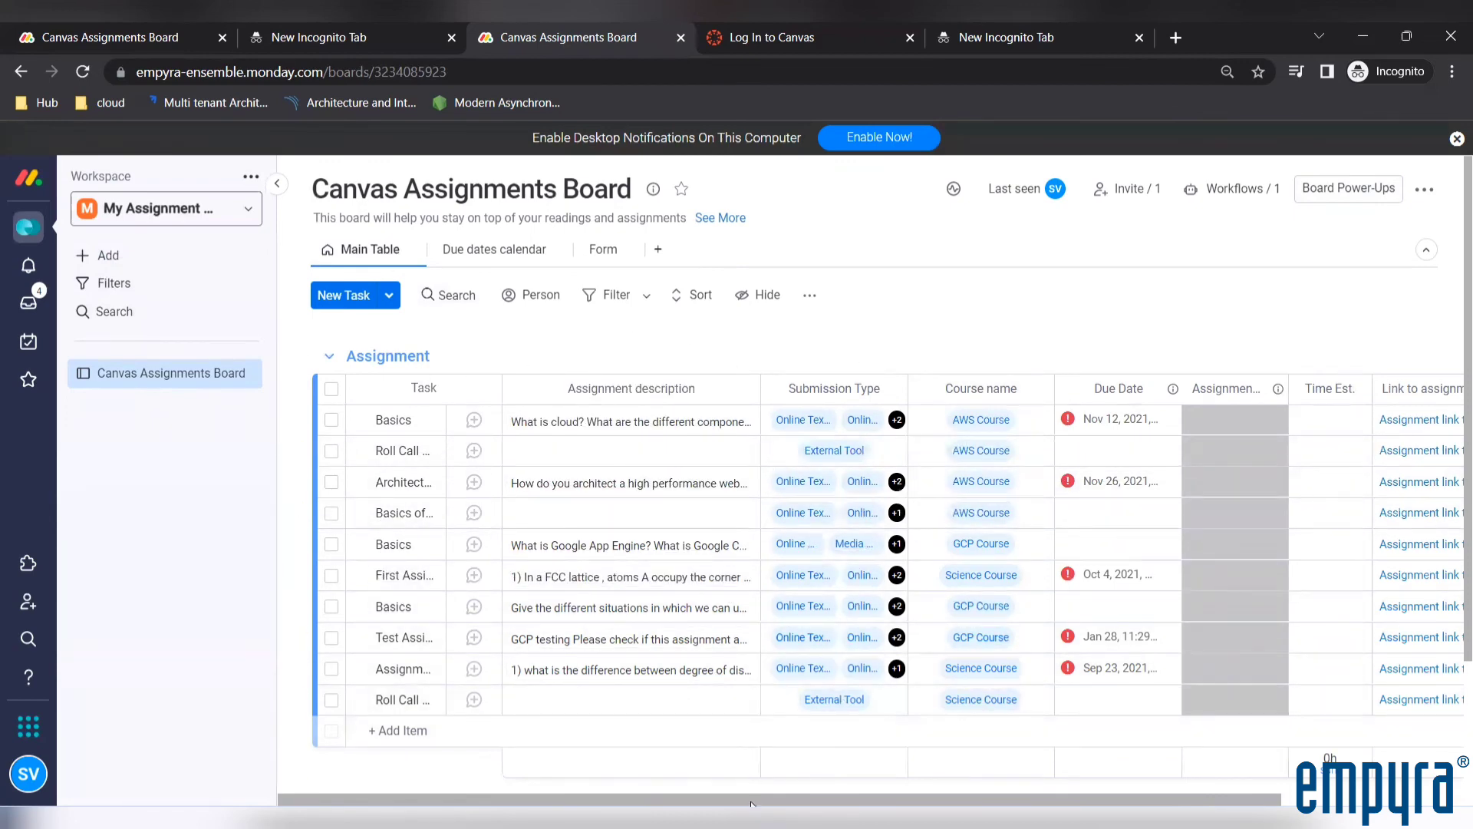
View the first Basics task's linked Canvas assignment page, then return to the board and look over its assignment columns
drag(751, 803, 933, 803)
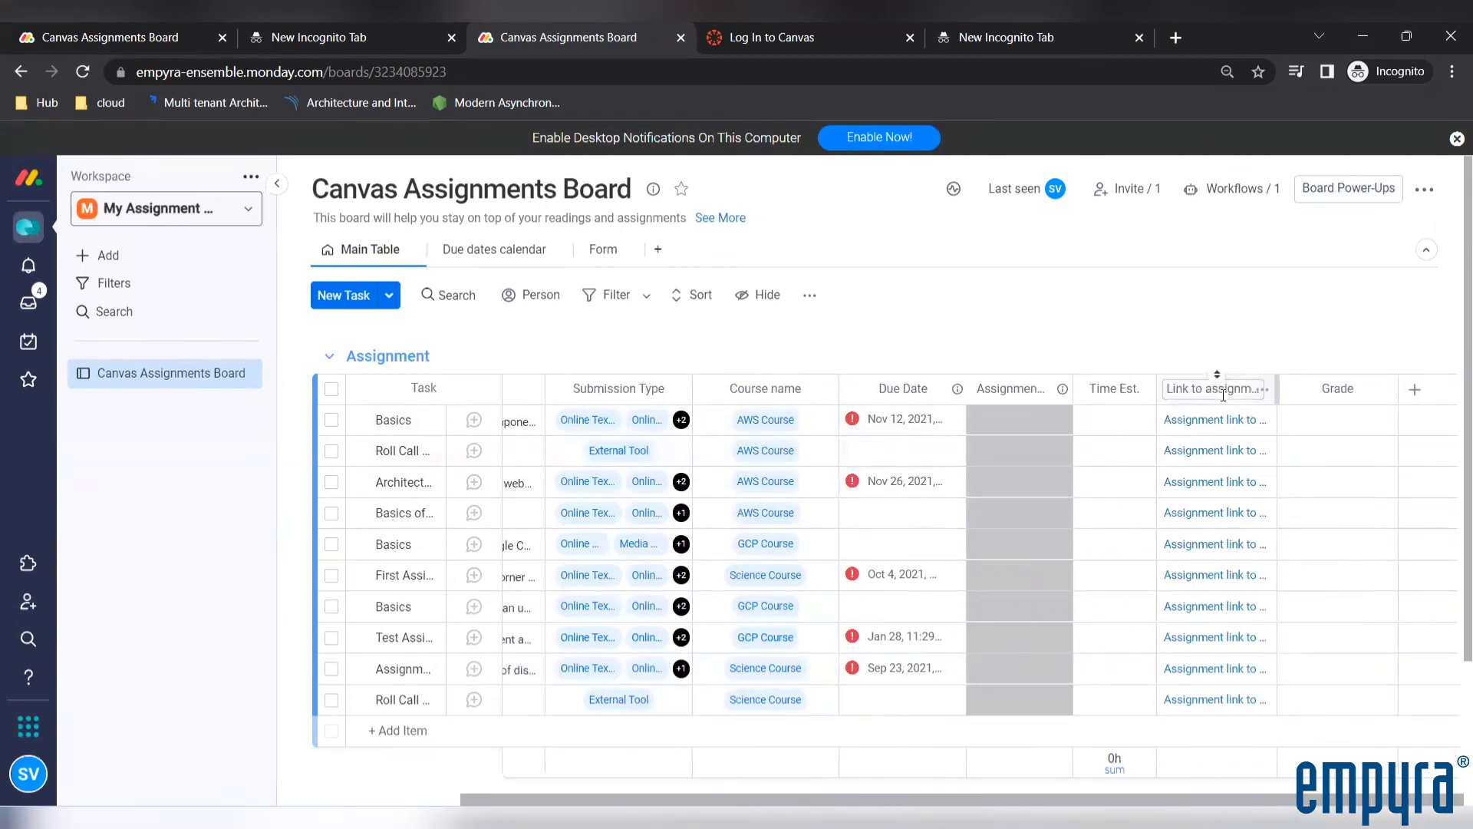
click(1193, 422)
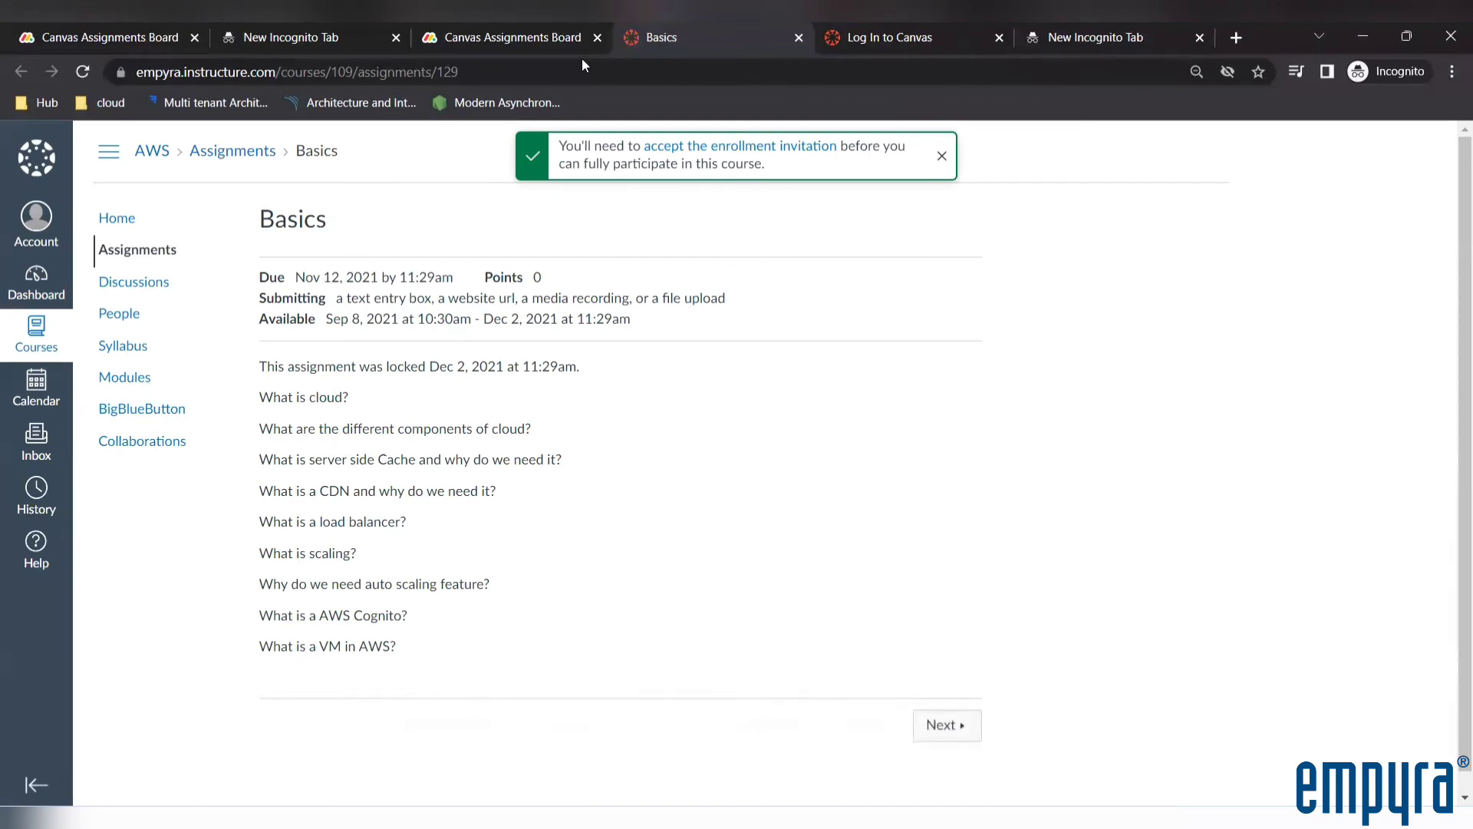
click(477, 34)
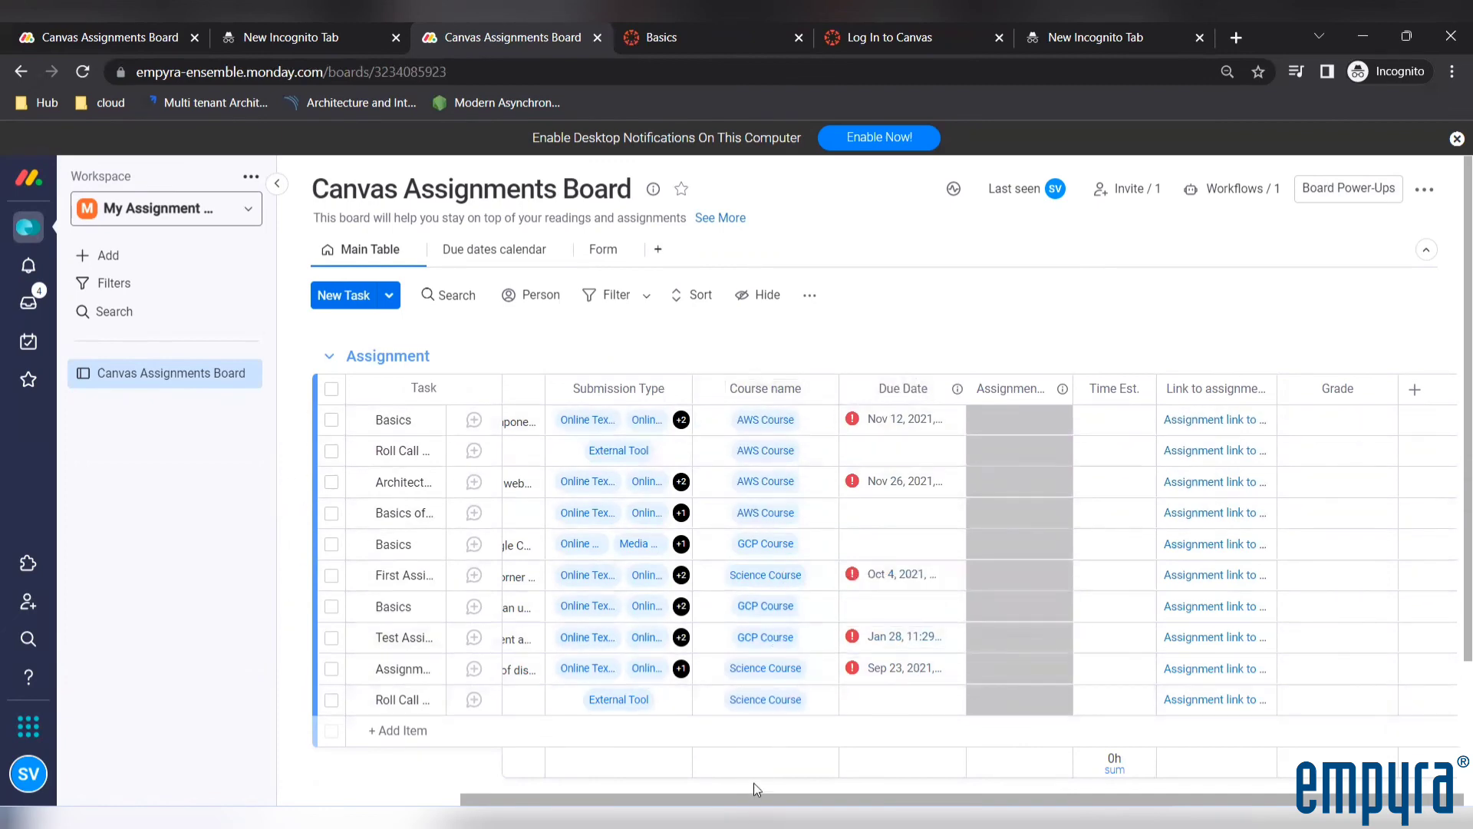
drag(754, 804, 543, 792)
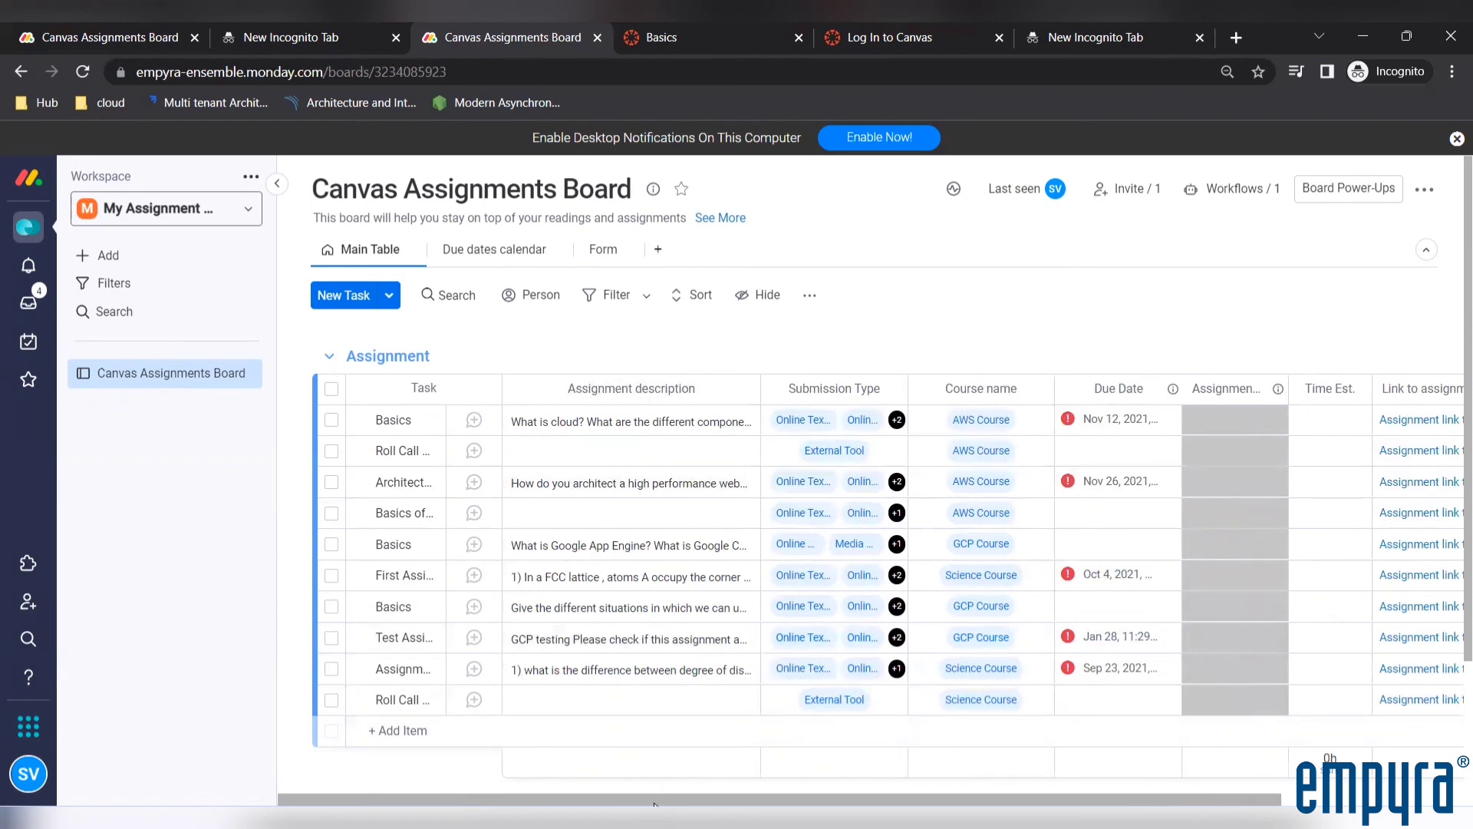
drag(654, 804, 528, 776)
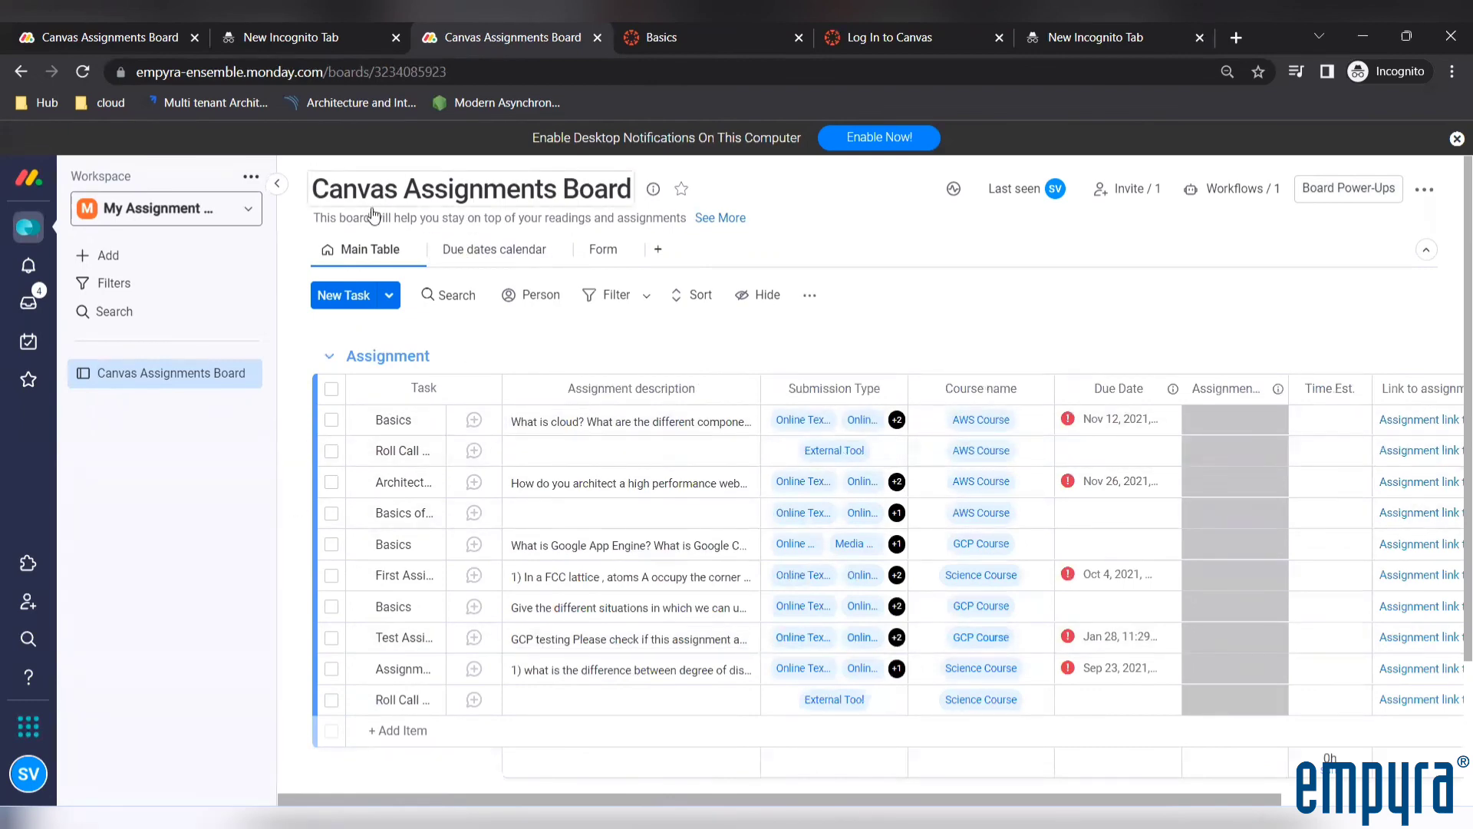
Compare the main table's due dates with the Due dates calendar, browsing its month view forward to November 2022
click(497, 255)
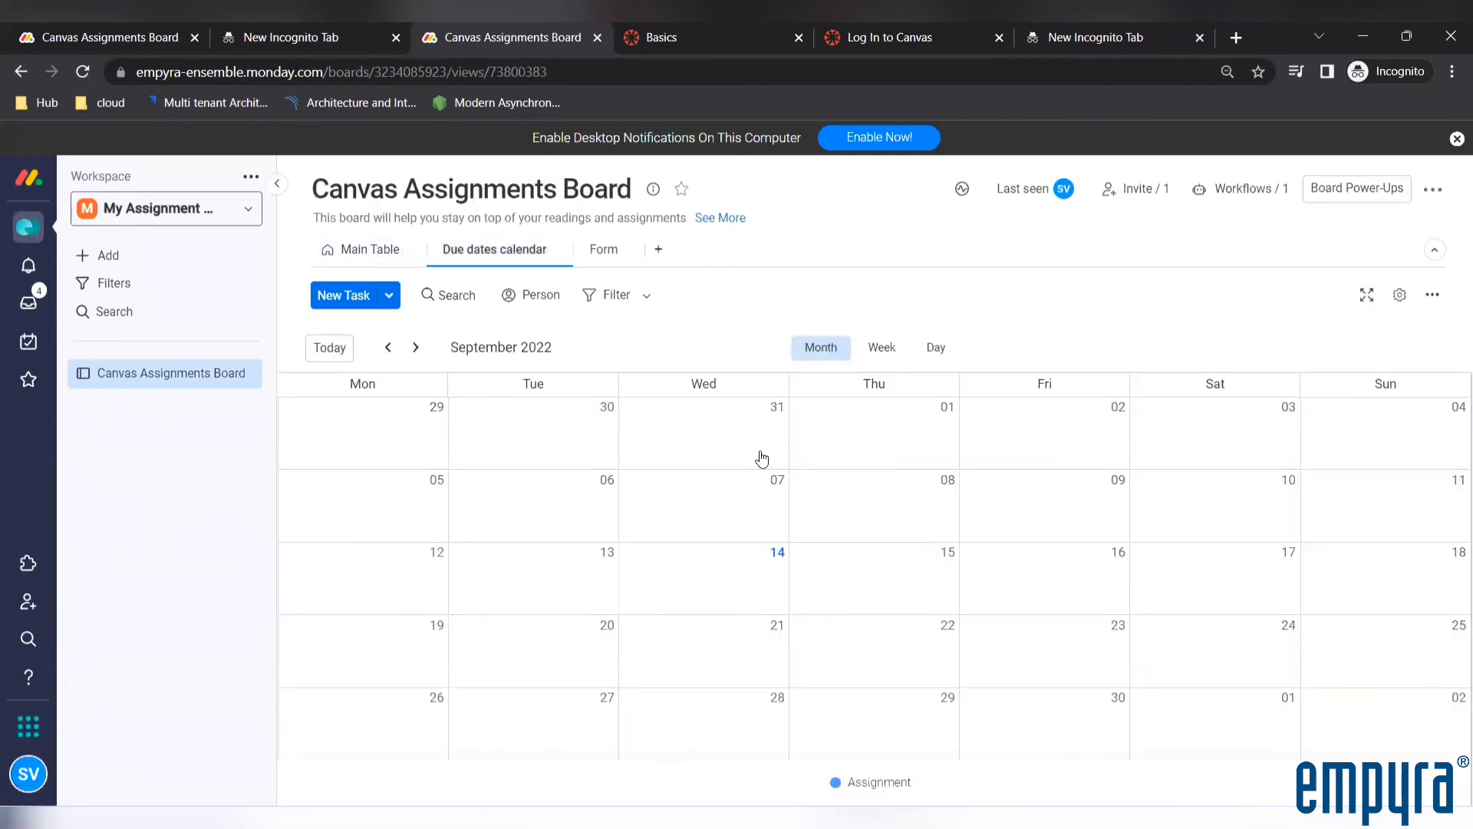
click(376, 254)
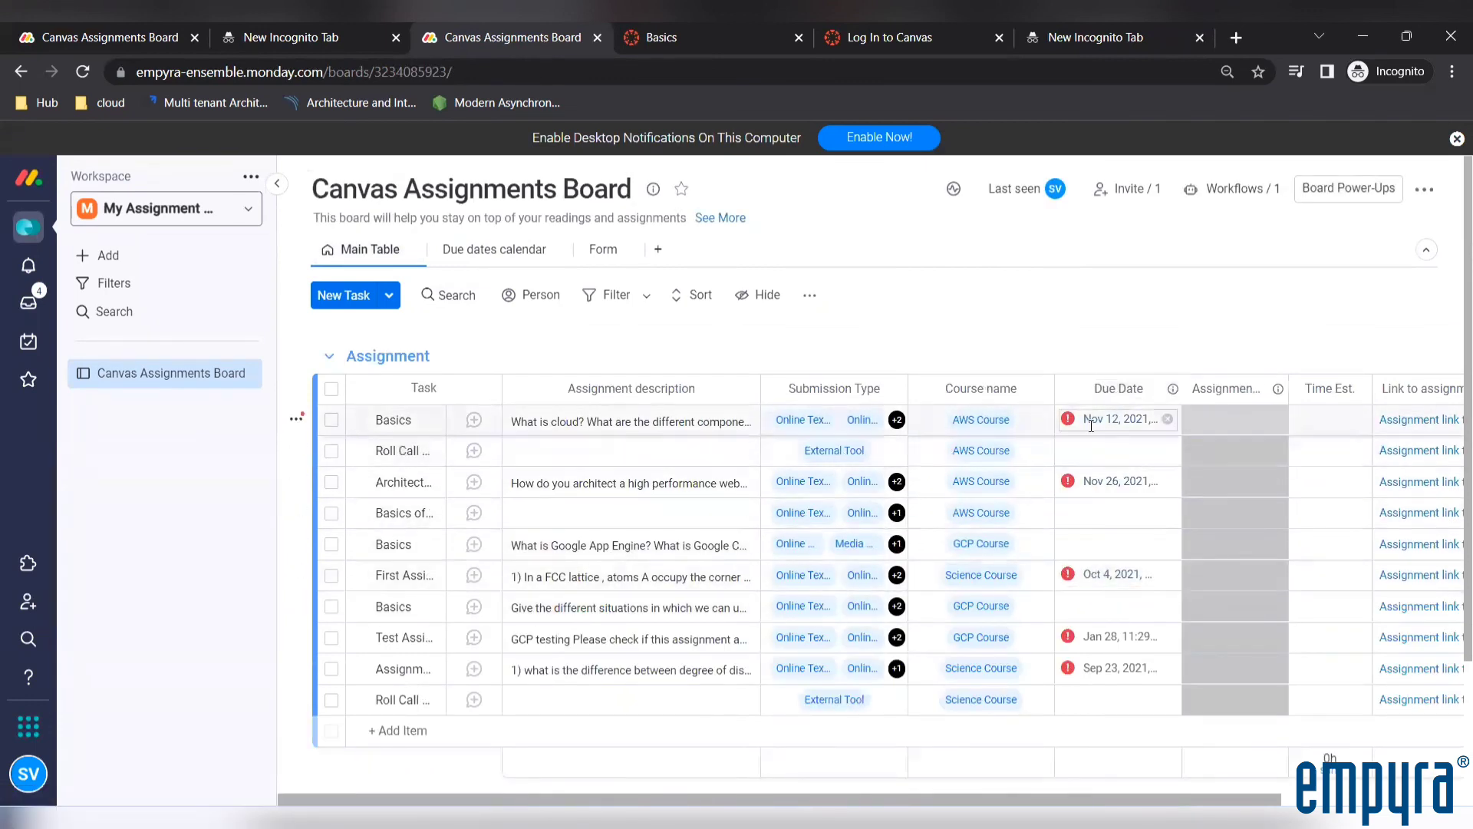
click(527, 260)
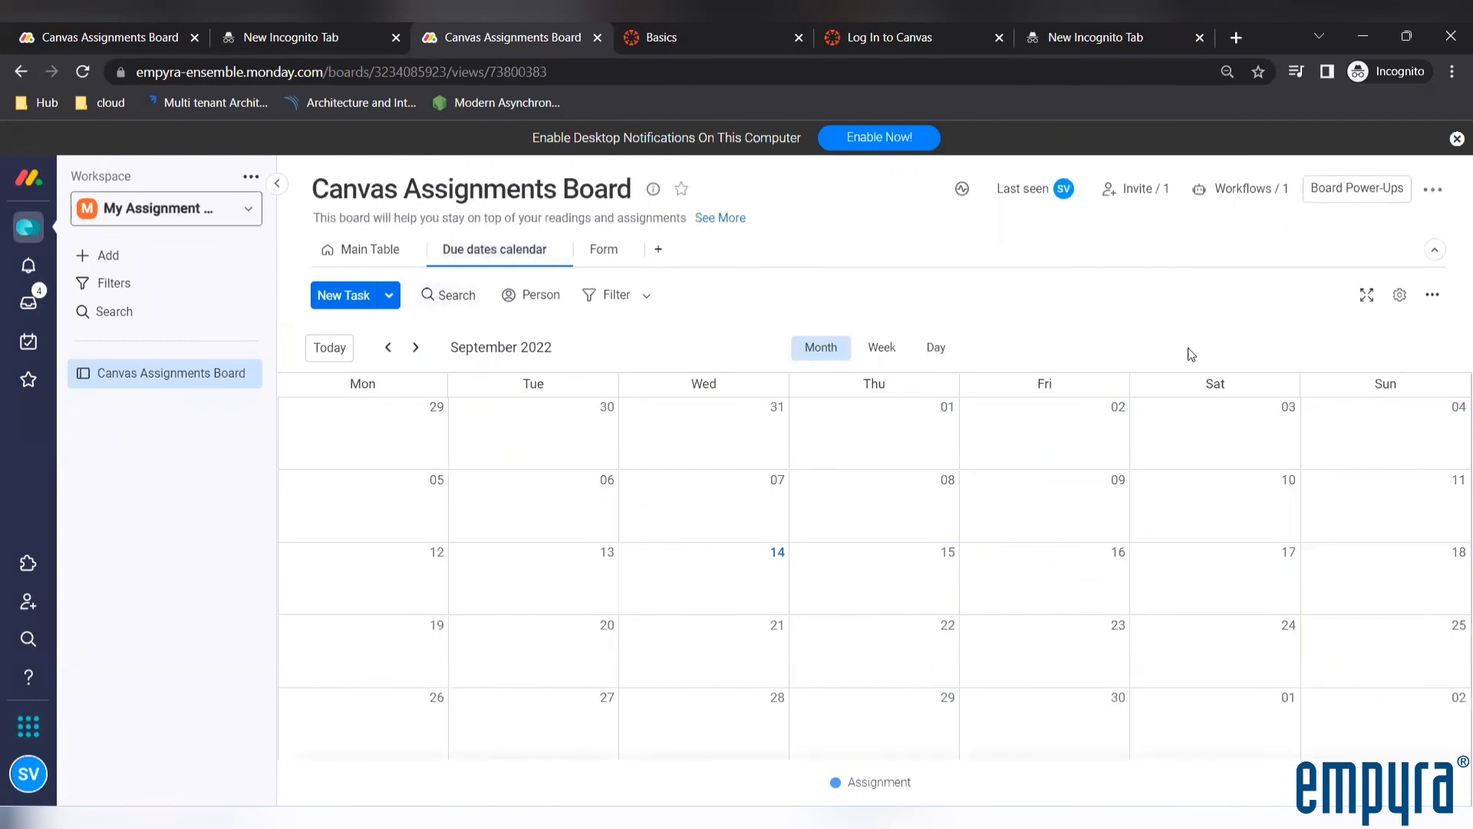
click(415, 348)
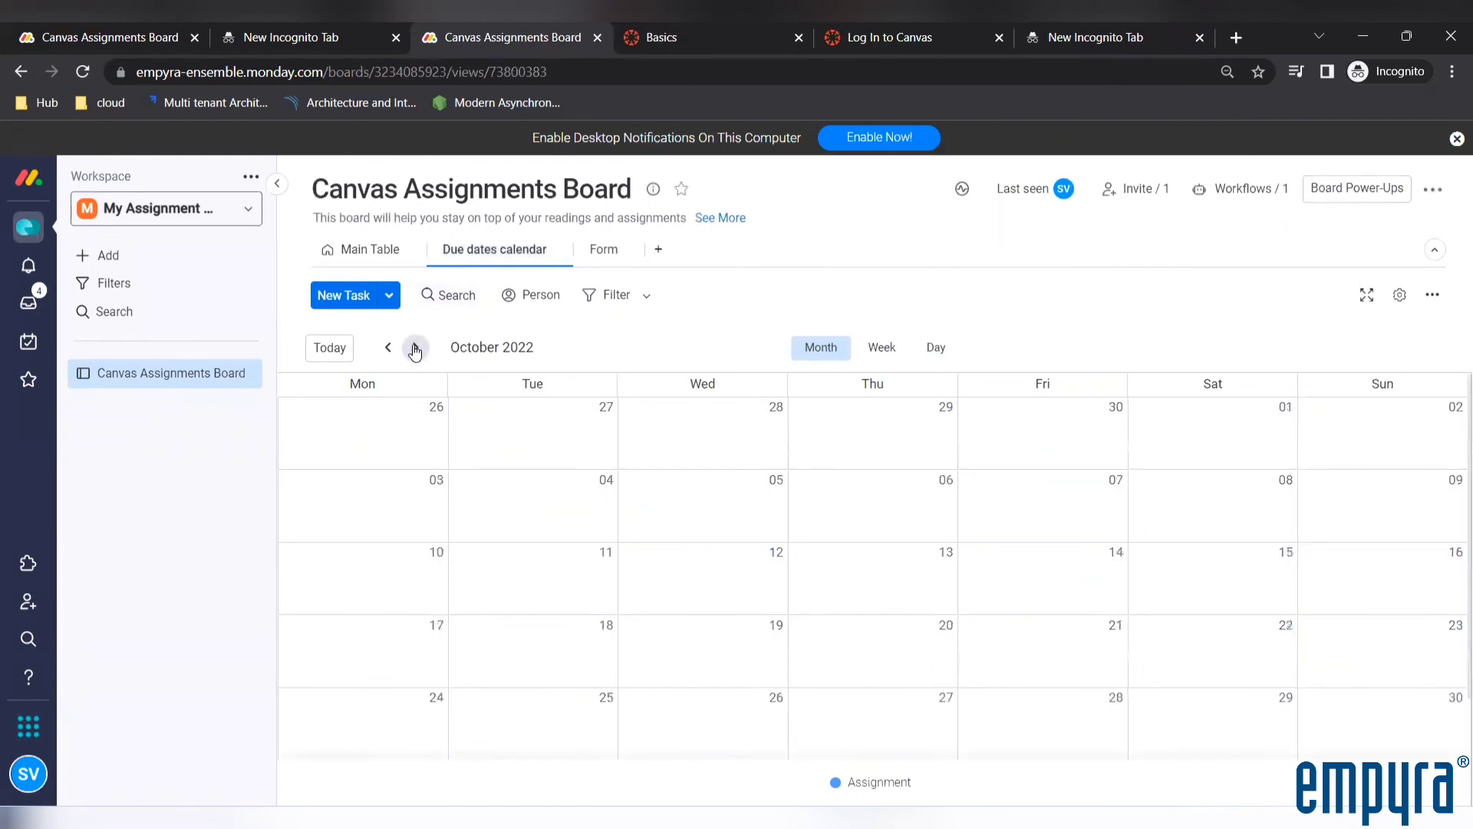
click(415, 348)
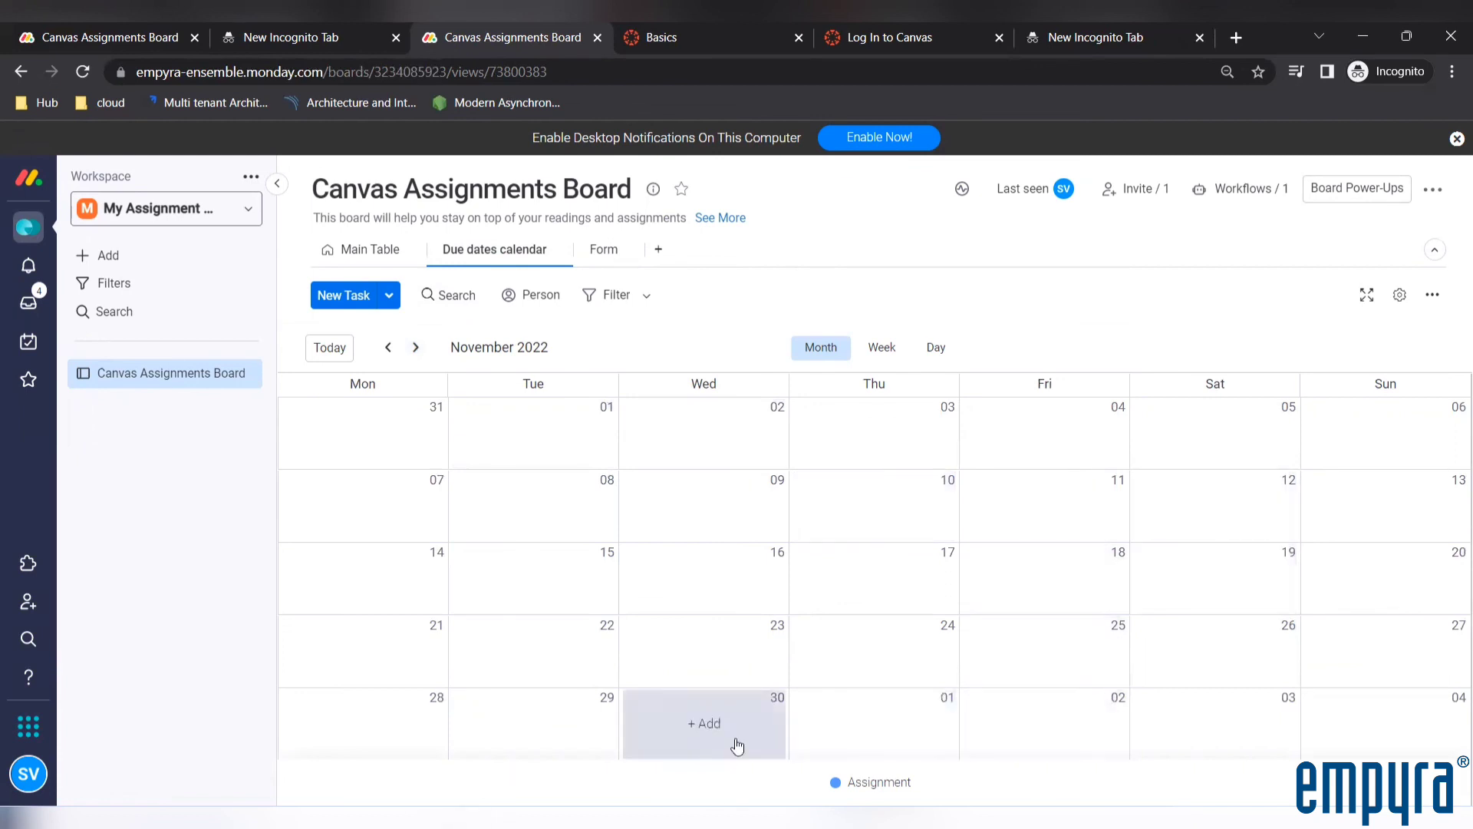
click(879, 350)
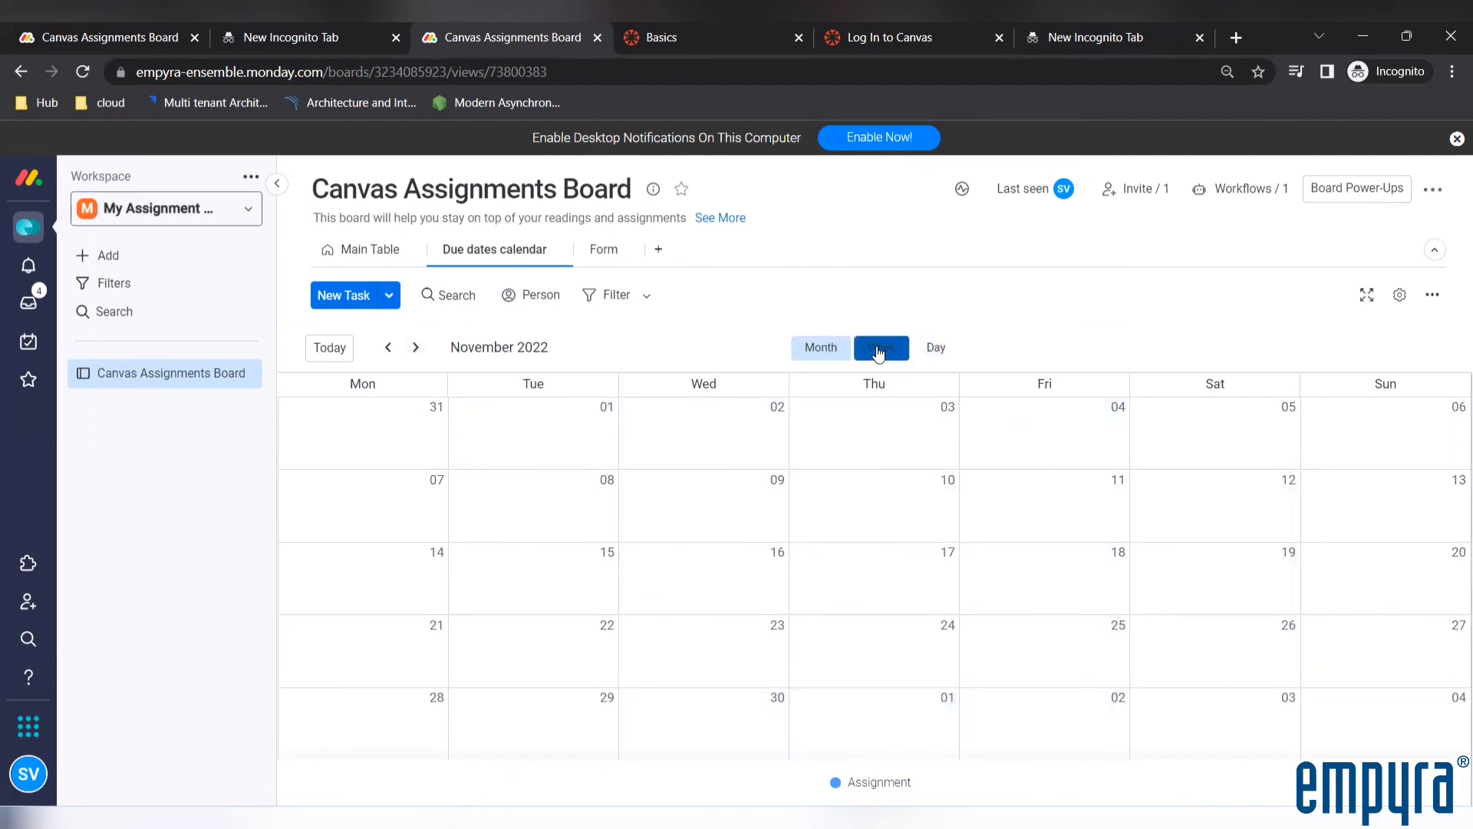
click(821, 352)
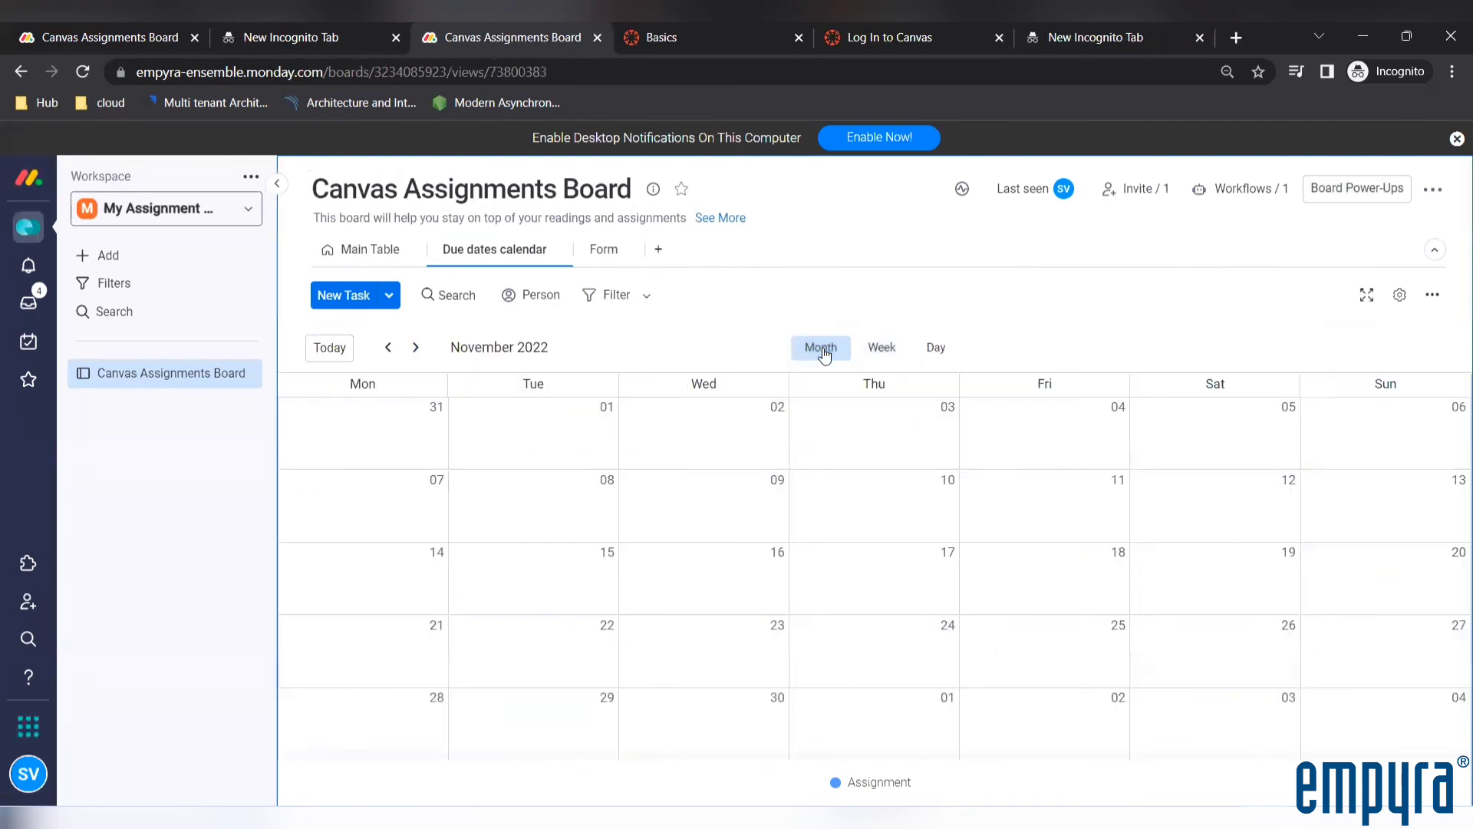
click(361, 256)
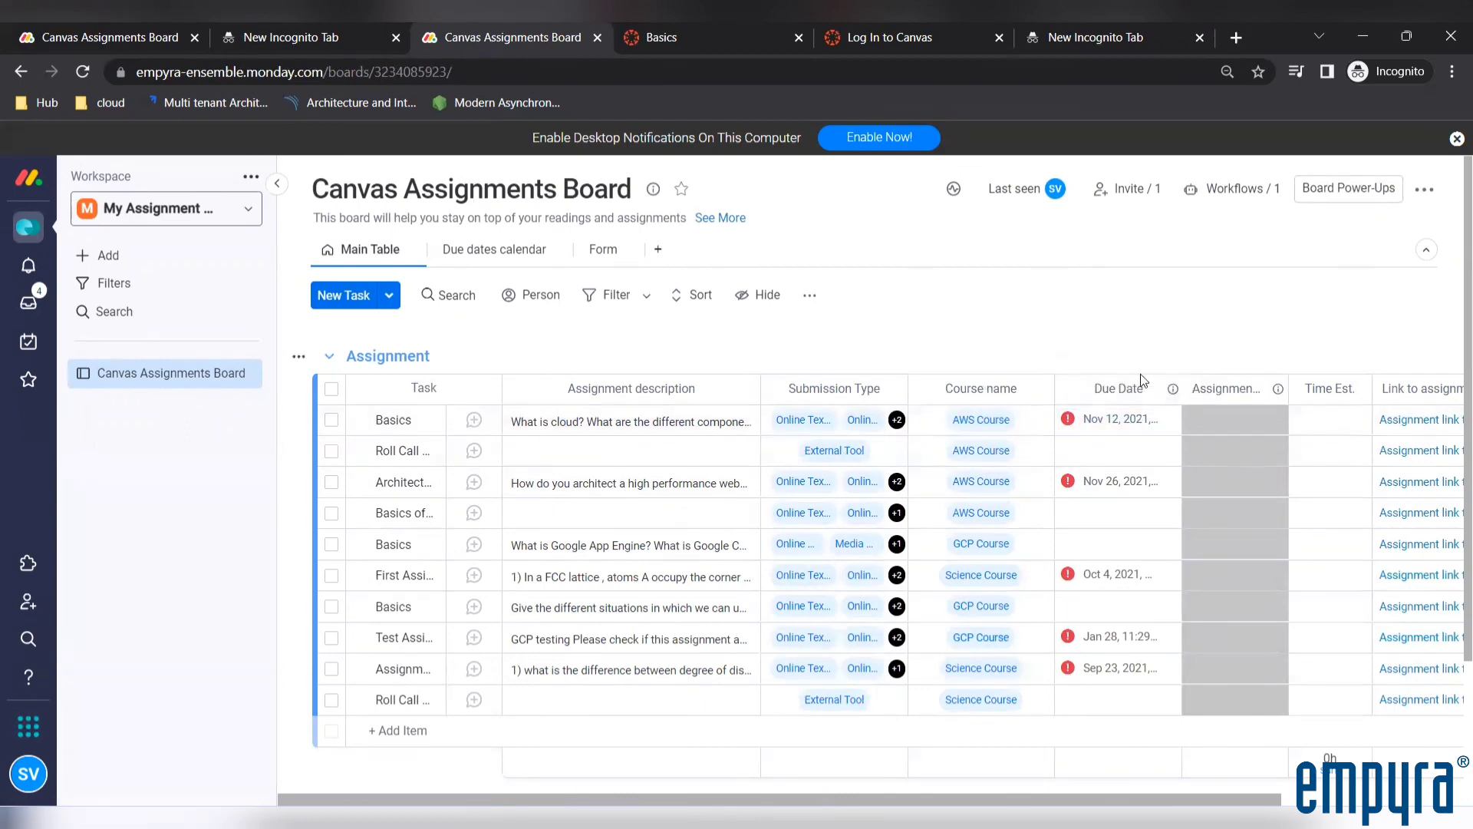
click(513, 258)
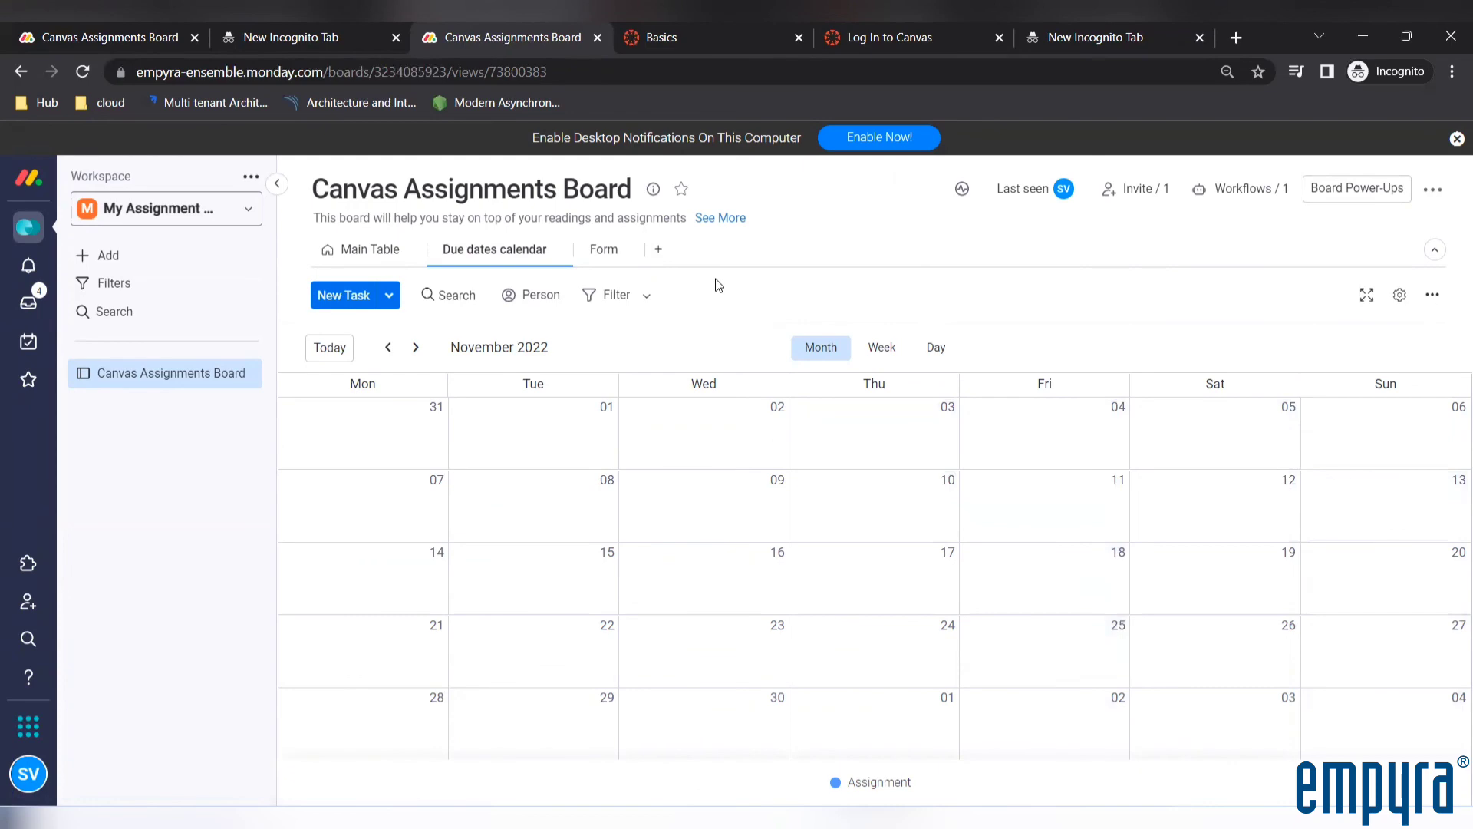
Look at the board's Form view, dismiss the WorkForms introduction and return to the main table
click(607, 251)
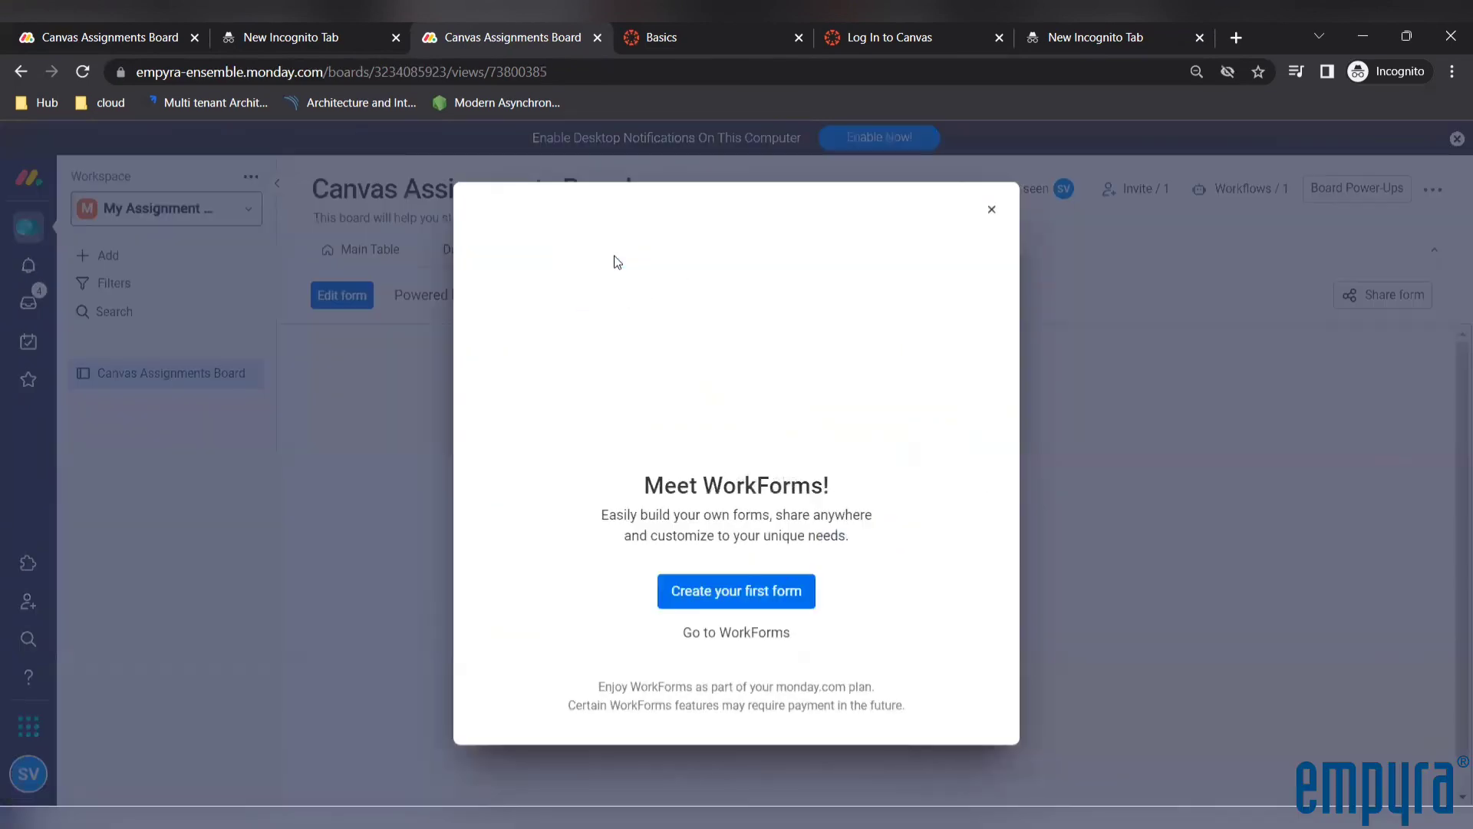
click(992, 210)
click(372, 251)
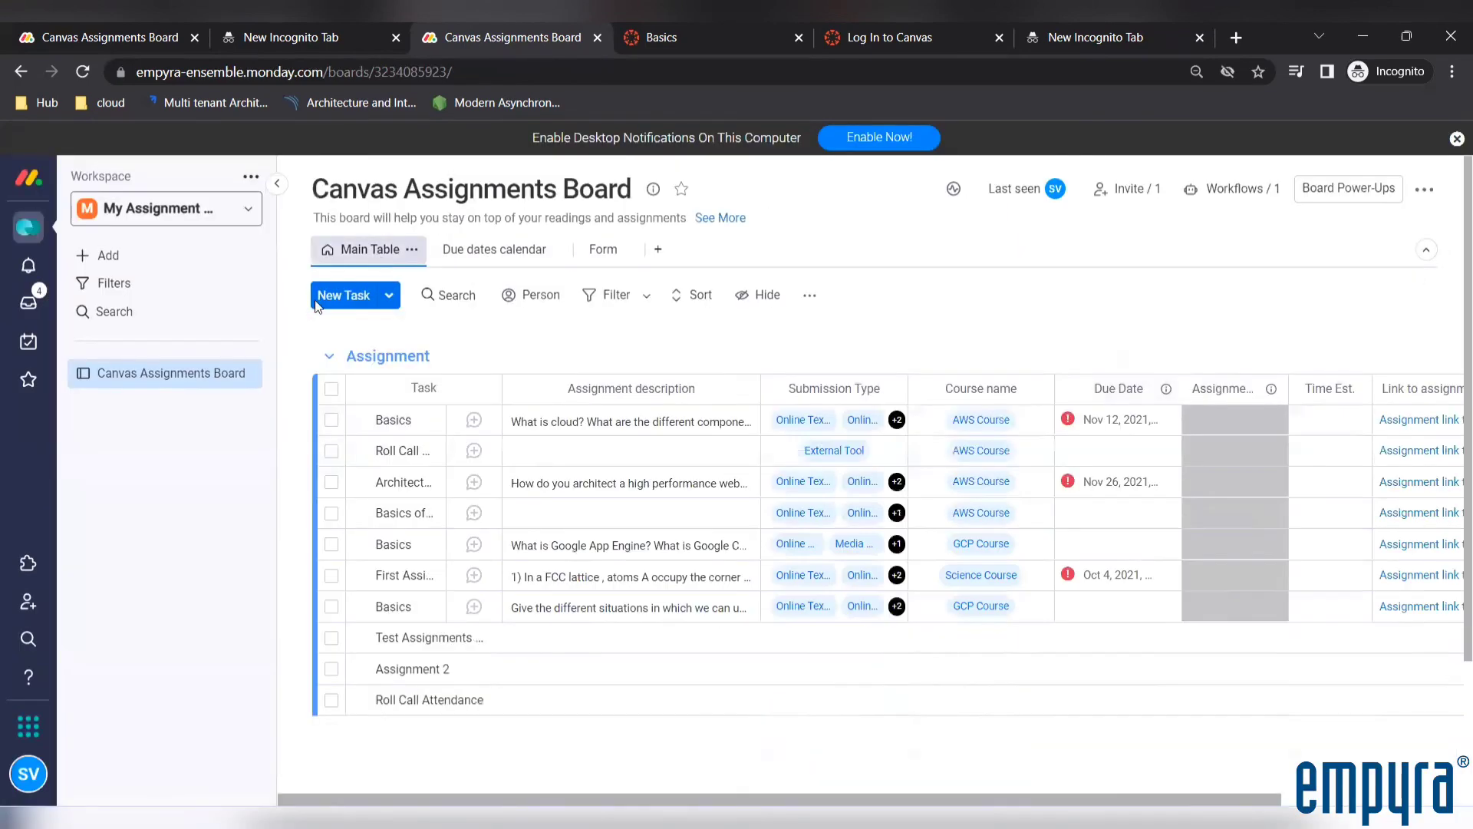